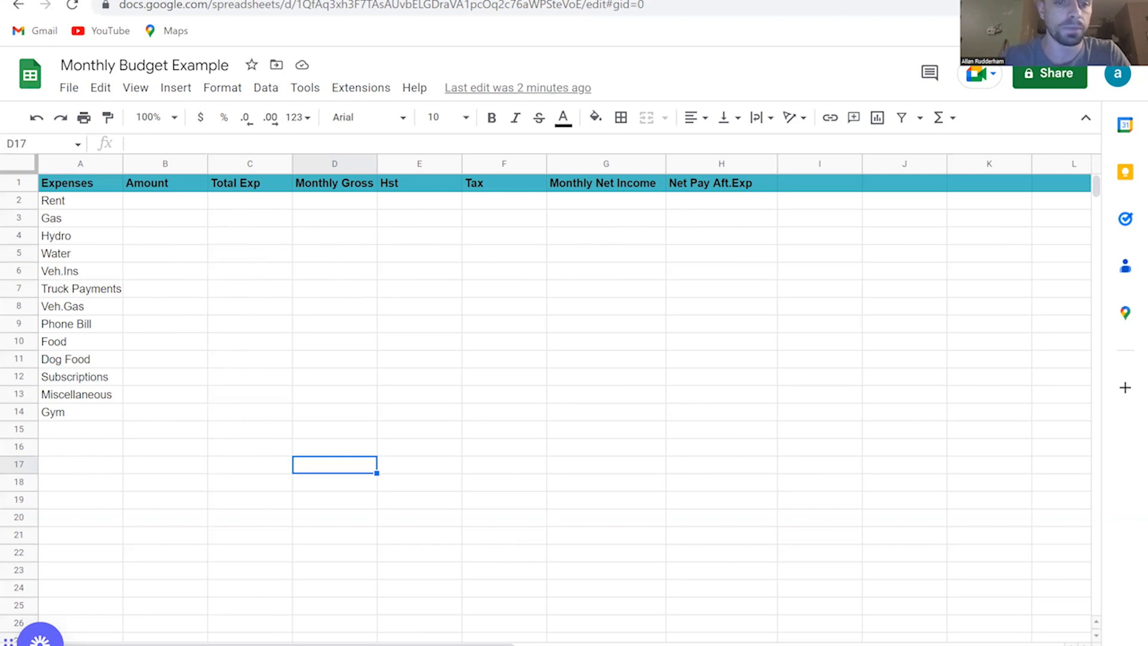
key("alt+Down")
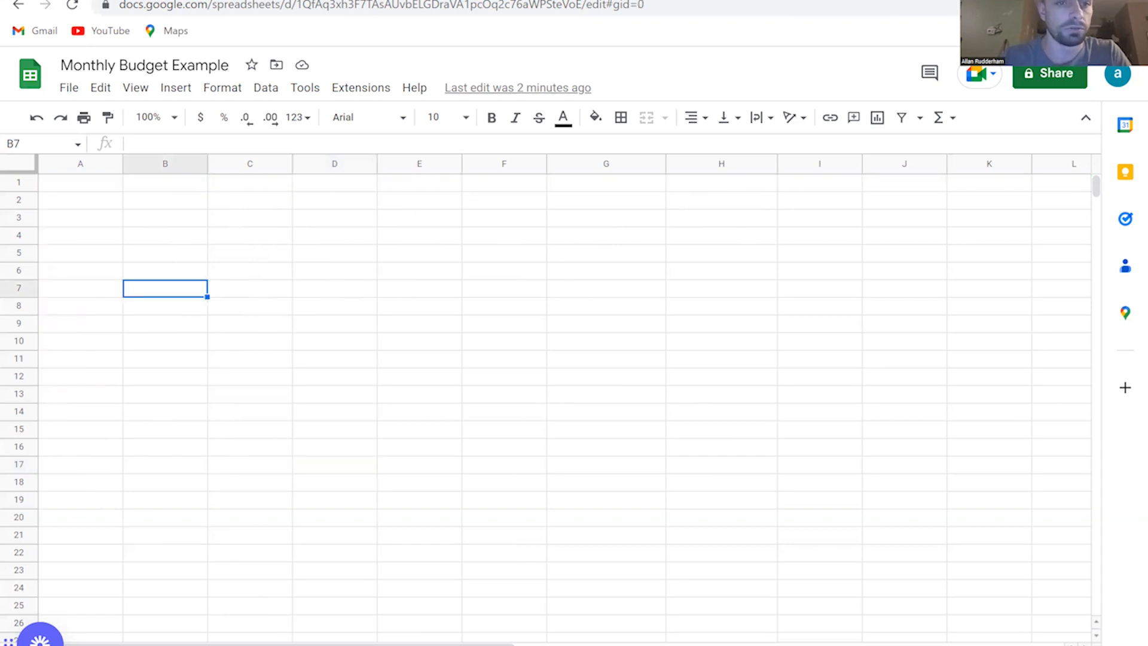
key("alt+Up")
key("alt+Down")
key("alt+Up")
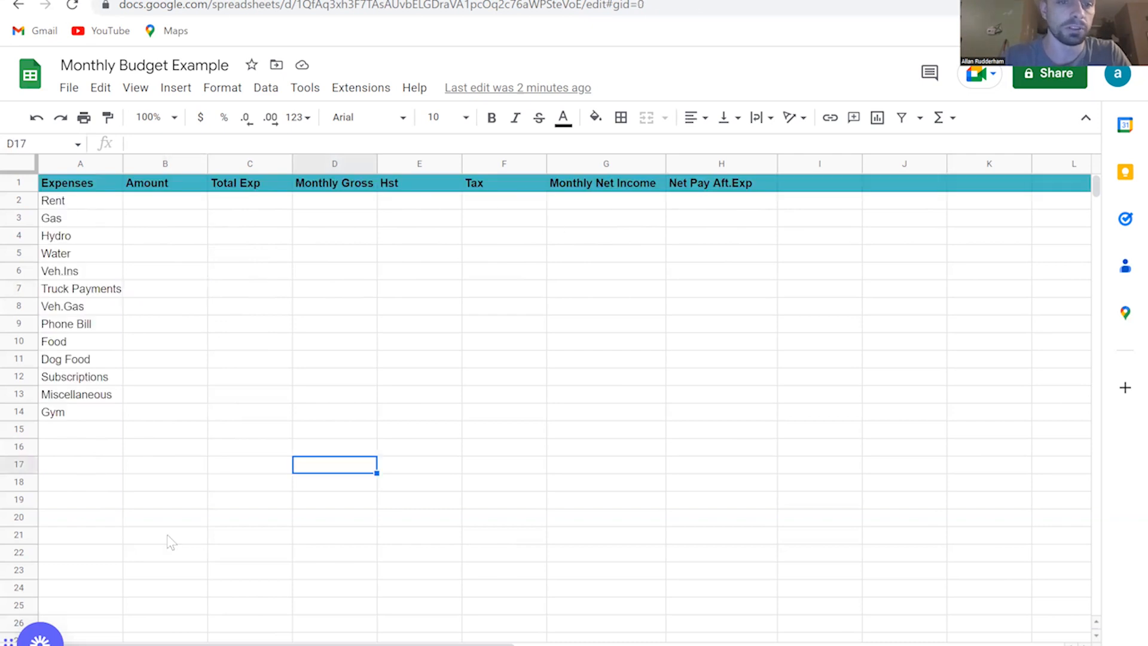
On the blank sheet, make the whole of row 1 bold and fill it with the teal standard color
key("alt+Down")
left_click(18, 182)
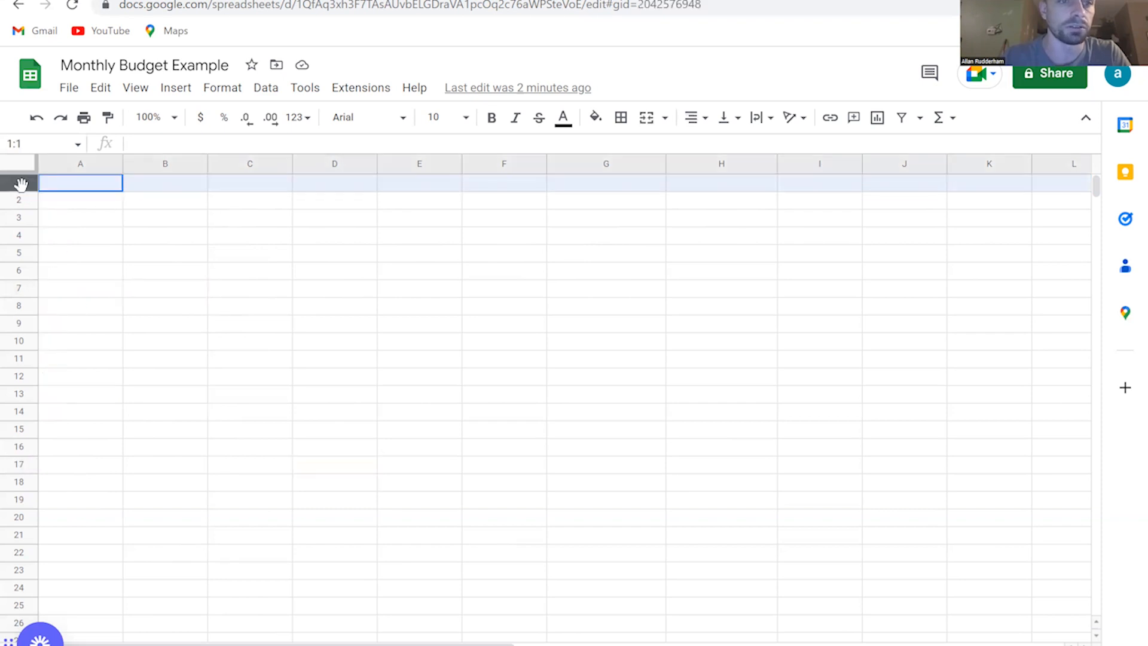
left_click(491, 117)
left_click(595, 117)
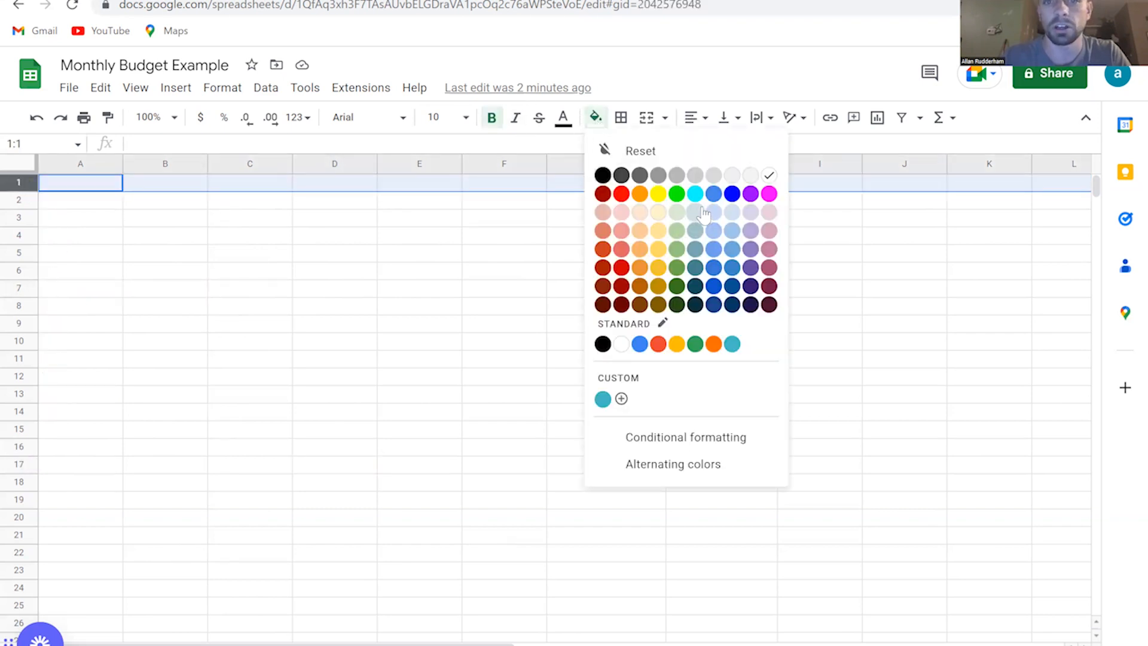
left_click(732, 344)
left_click(515, 306)
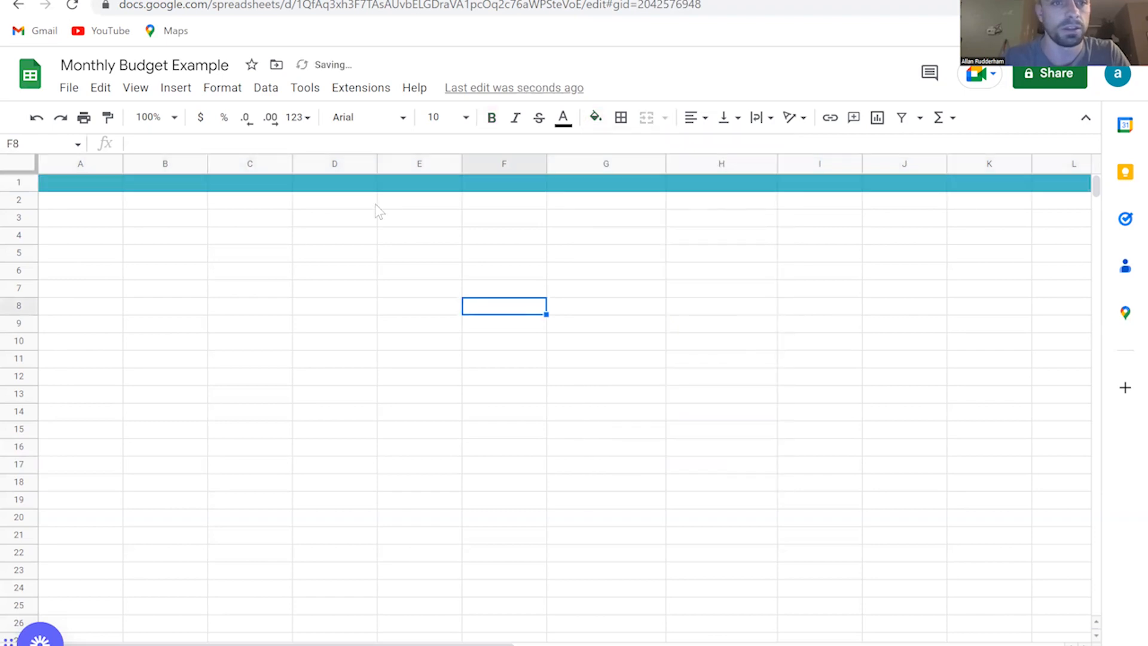
left_click(199, 259)
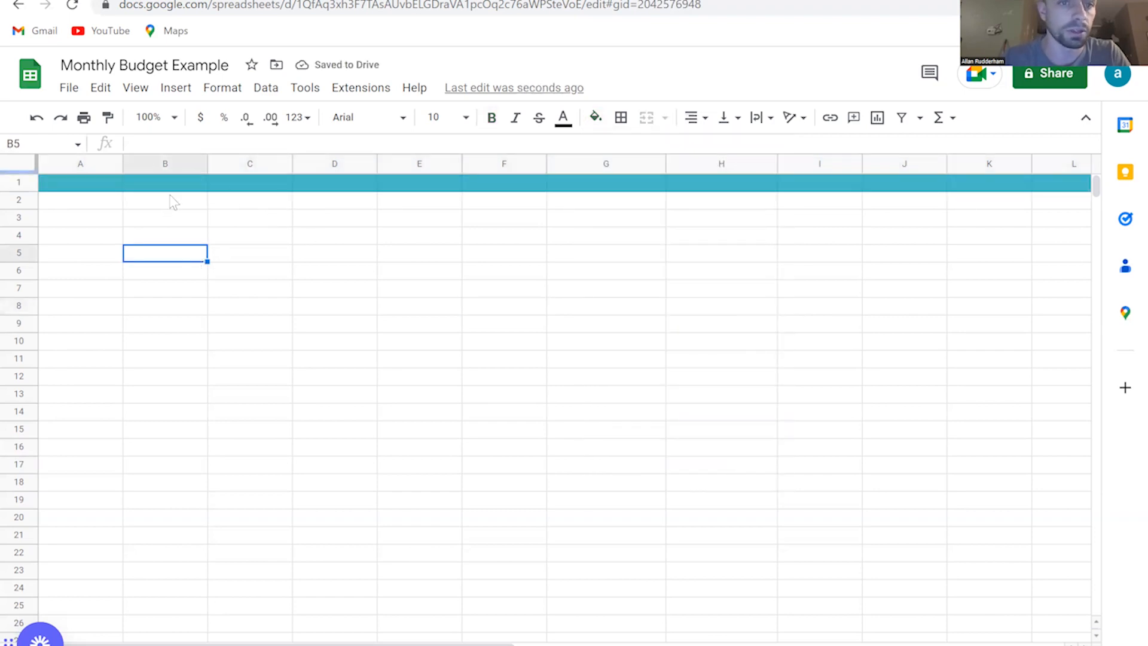
left_click(237, 216)
left_click(69, 202)
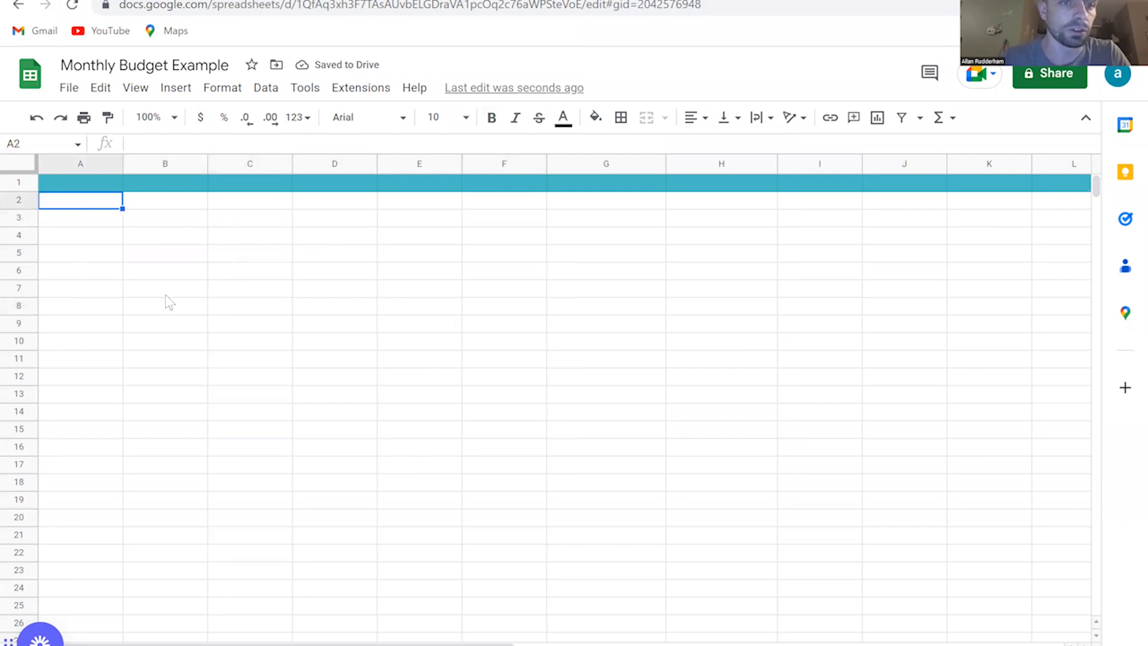
Return to the sheet with the expense list and enter 1000 as the Rent amount in B2
key("ctrl+shift+Page_Up")
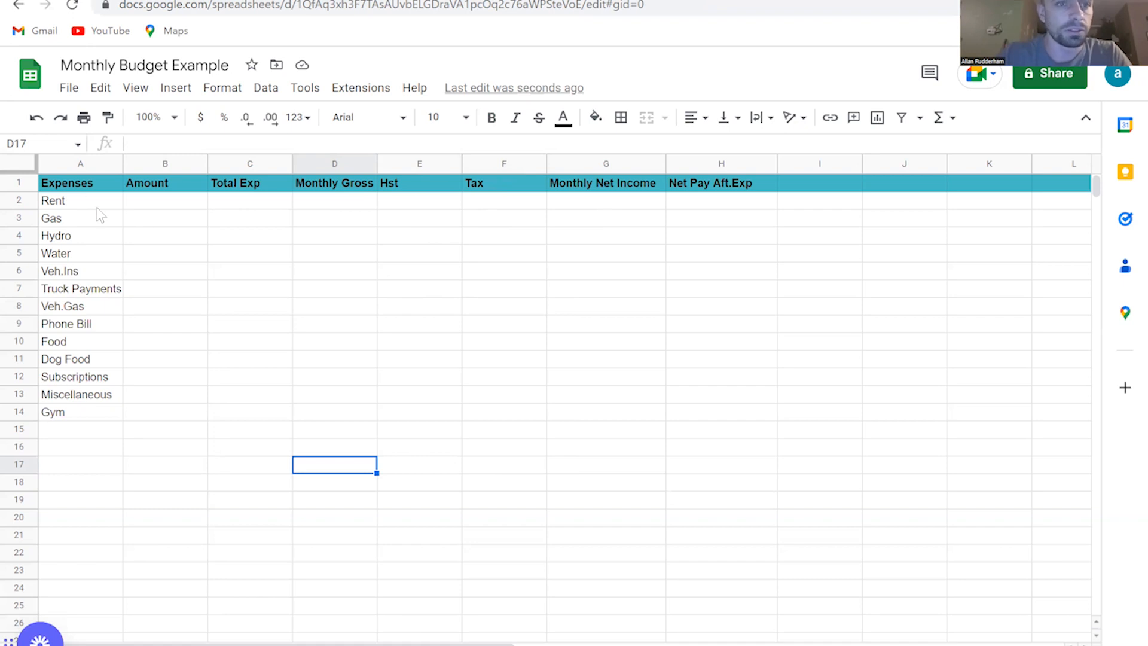
double_click(163, 206)
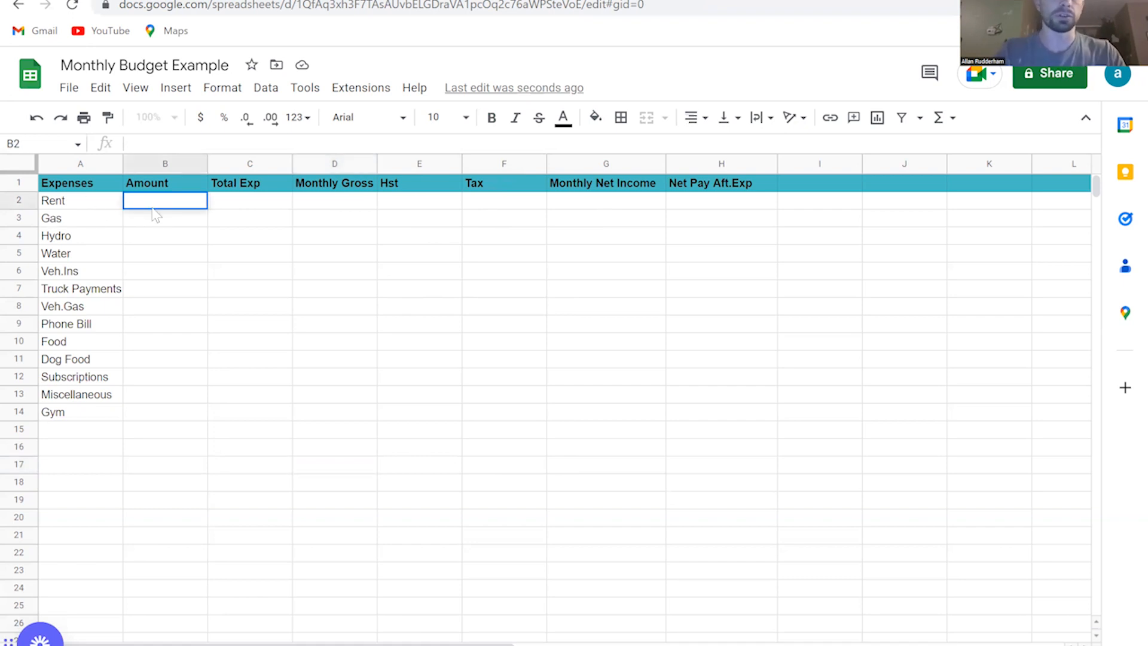
type("1000")
key("Return")
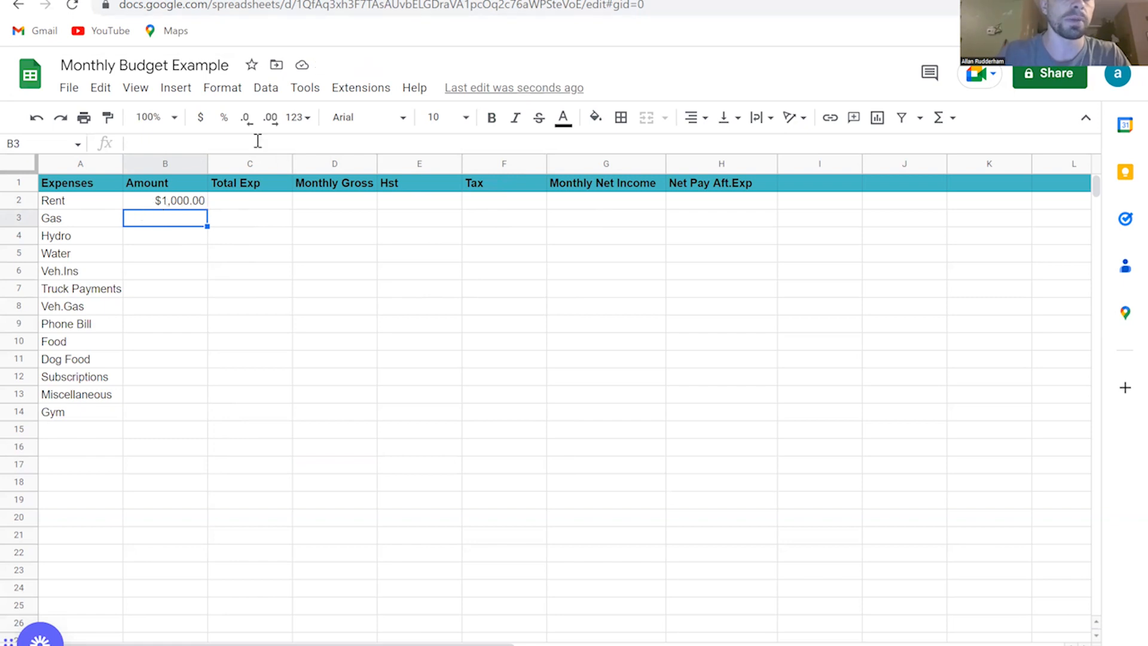
Apply the plain Number format to the Gas amount cell B3
left_click(223, 88)
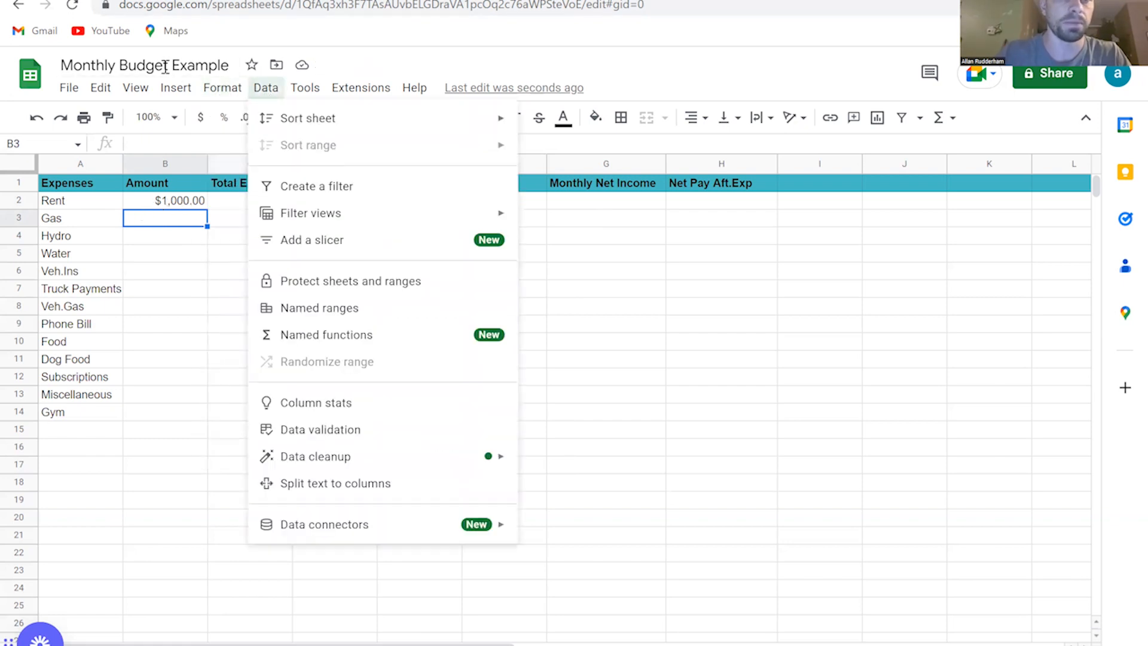
mouse_move(243, 171)
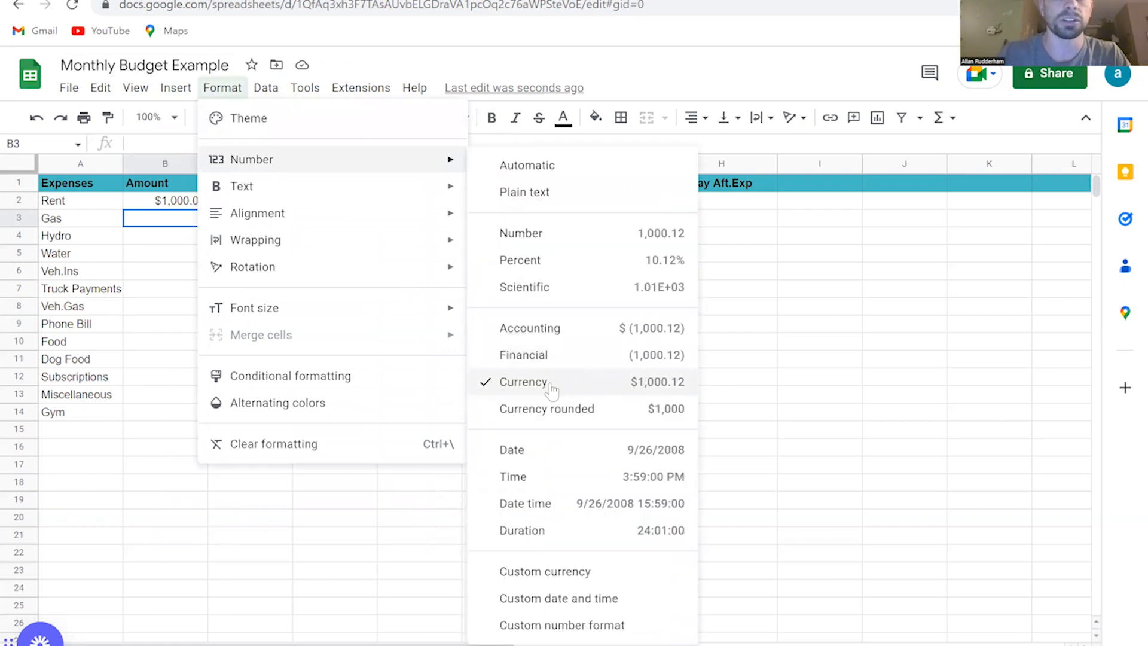
left_click(553, 239)
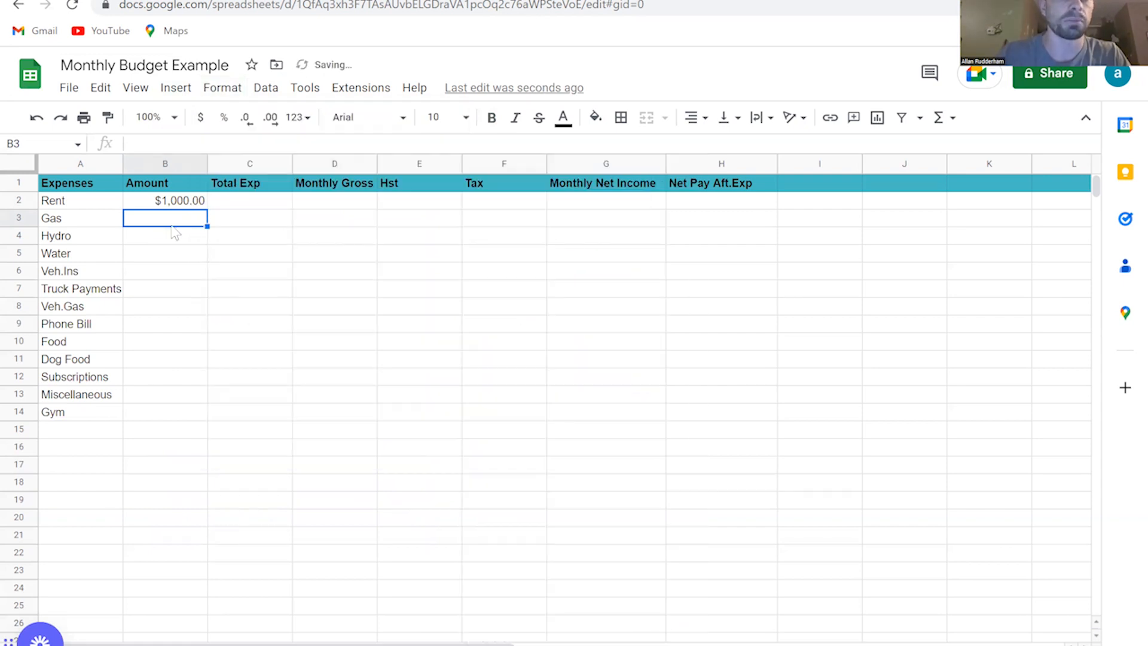
Apply the plain Number format to the Rent amount in B2
left_click(186, 204)
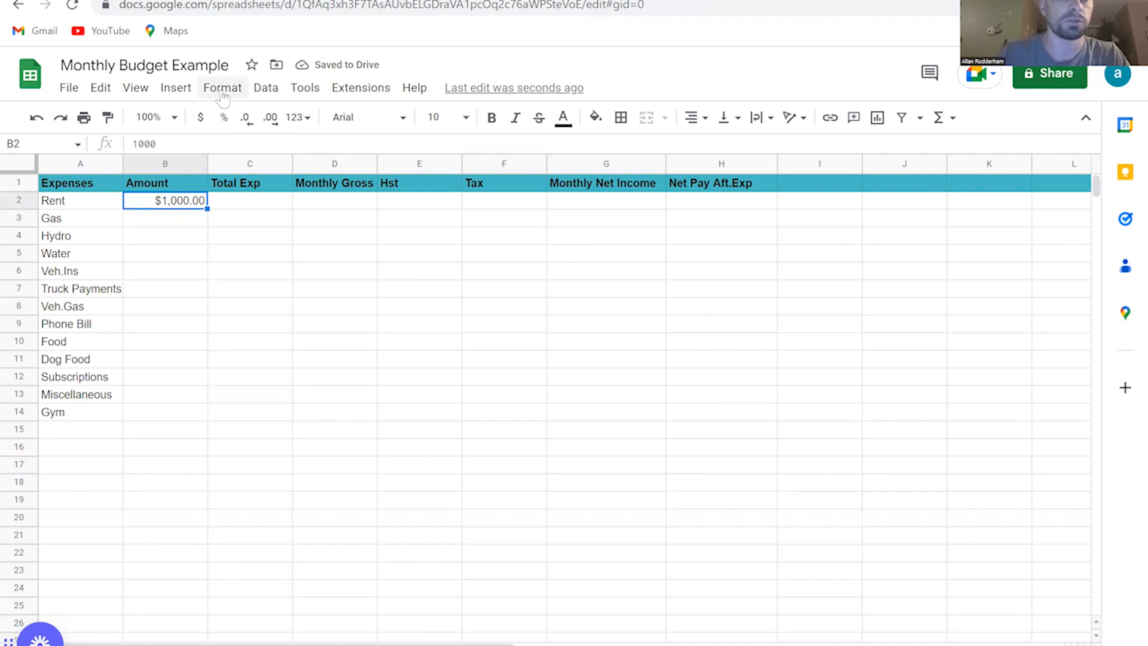
left_click(222, 95)
mouse_move(353, 161)
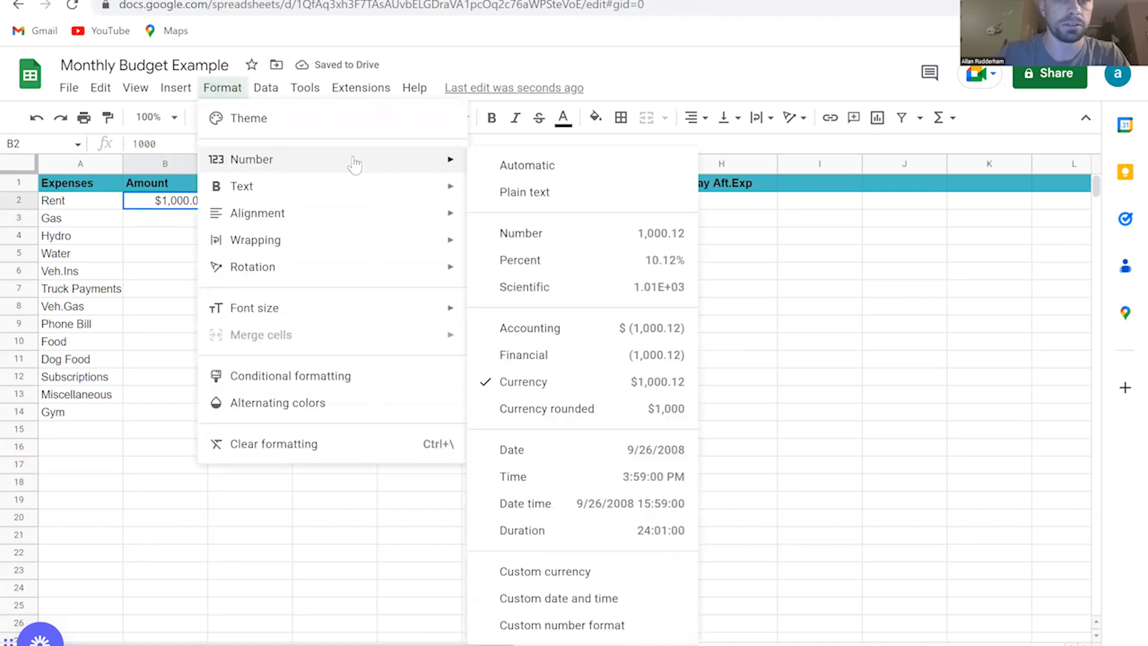
left_click(595, 233)
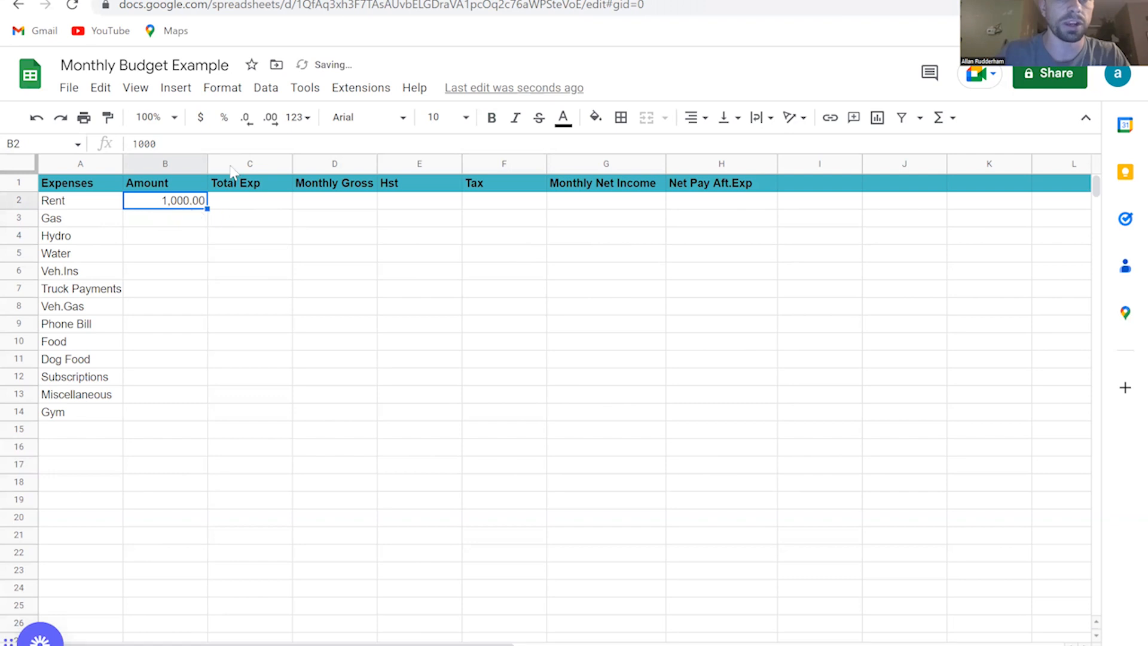
Apply the Currency format to the Rent amount in B2
left_click(223, 90)
mouse_move(350, 160)
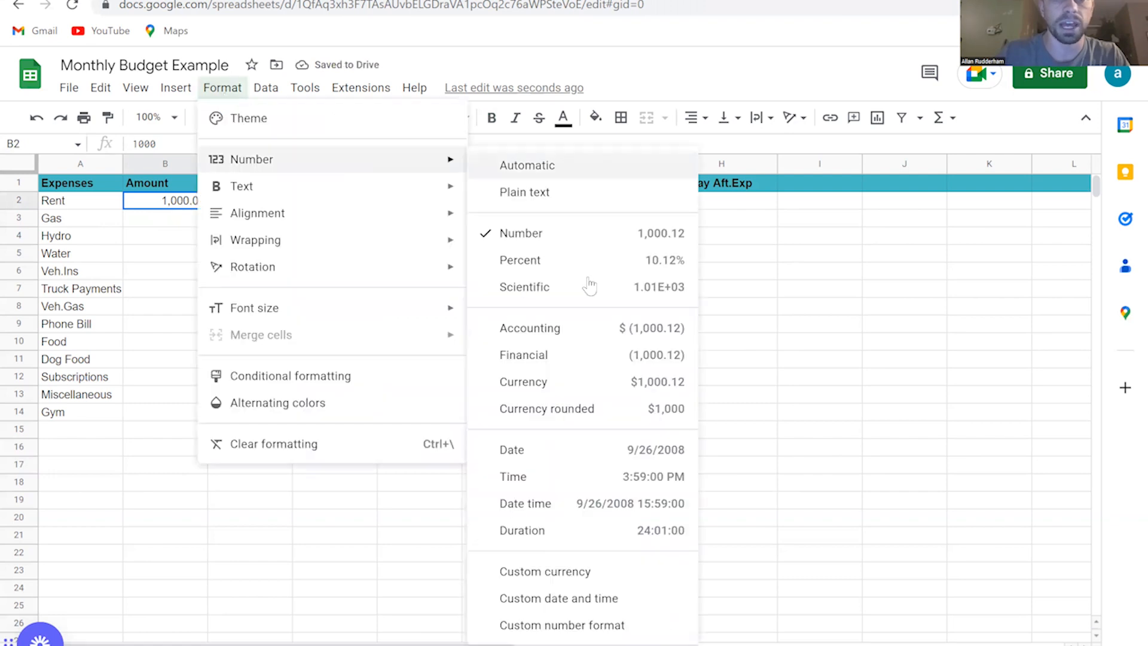
left_click(568, 382)
left_click(175, 263)
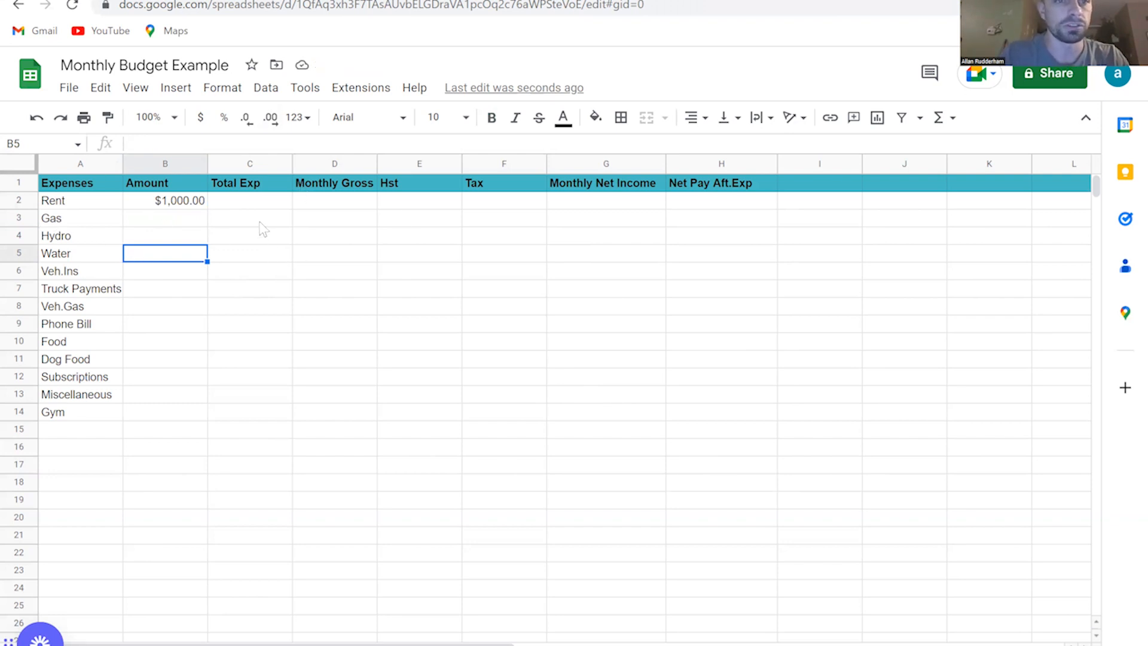
left_click(167, 225)
left_click(226, 200)
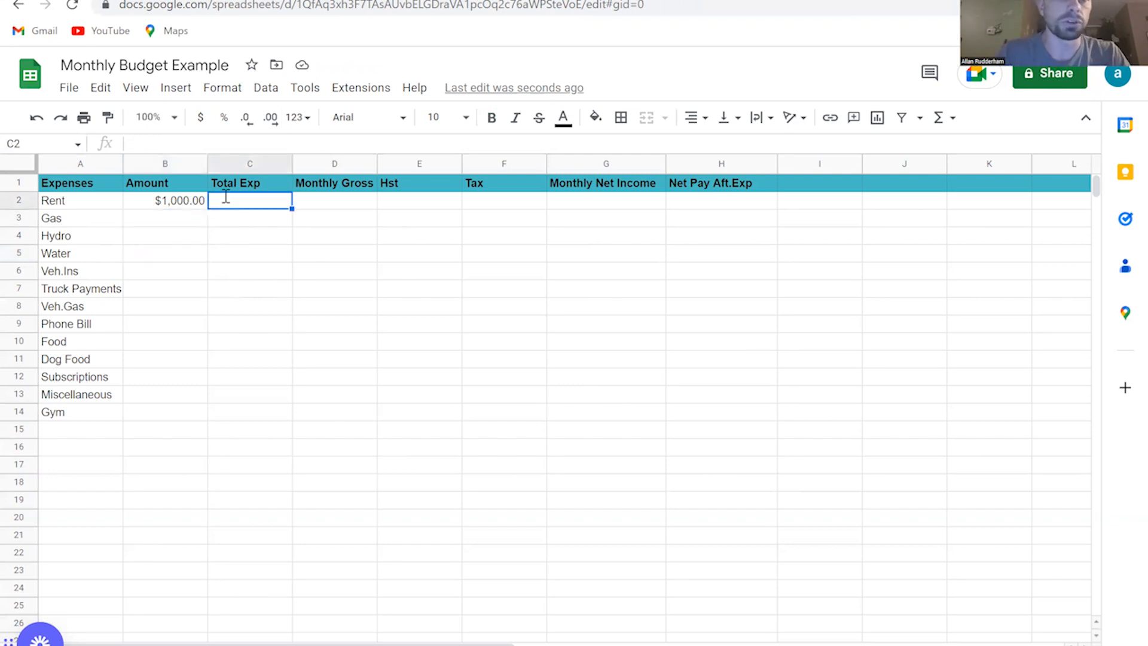
double_click(226, 199)
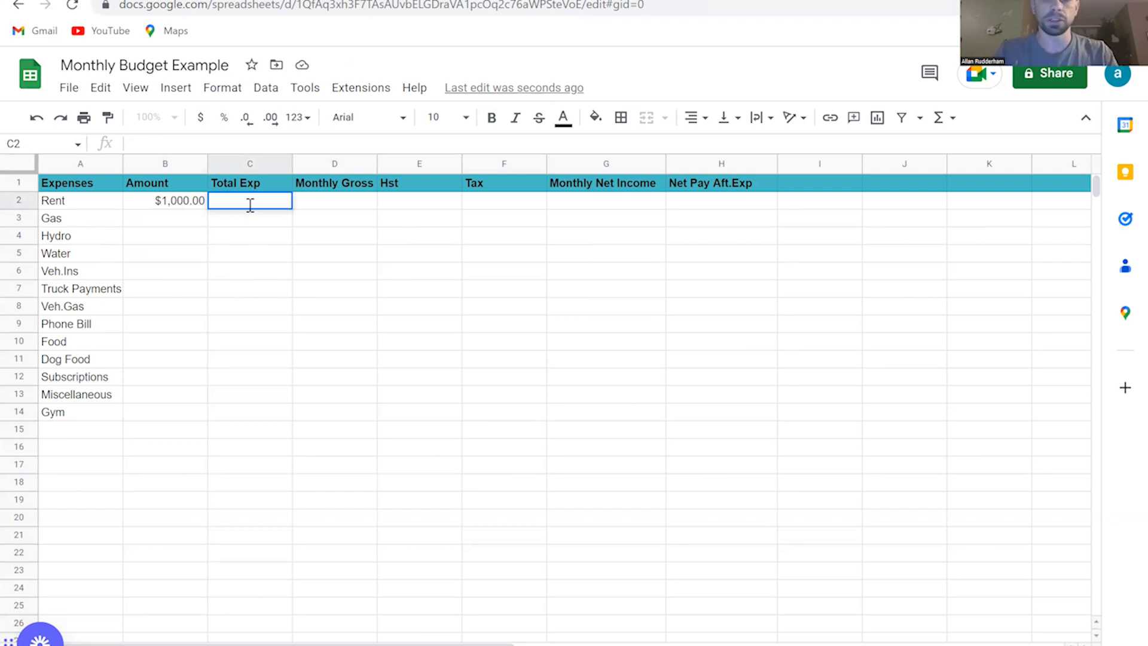
type("=")
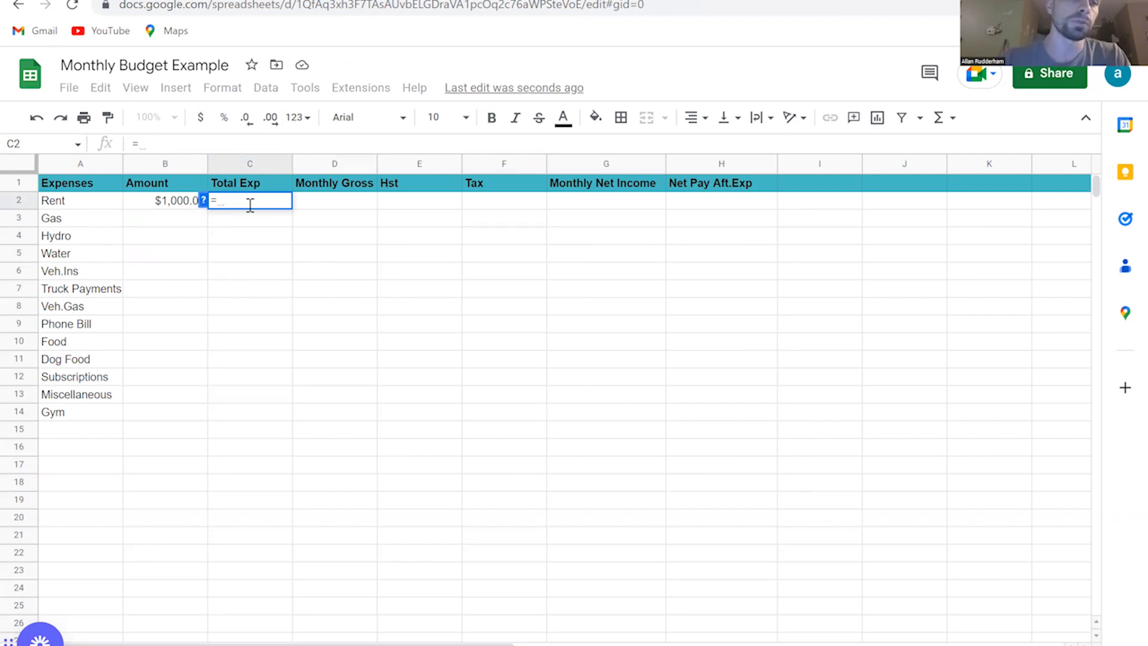
mouse_move(159, 201)
left_mouse_down()
mouse_move(169, 417)
mouse_move(162, 201)
left_mouse_up()
left_click(190, 269)
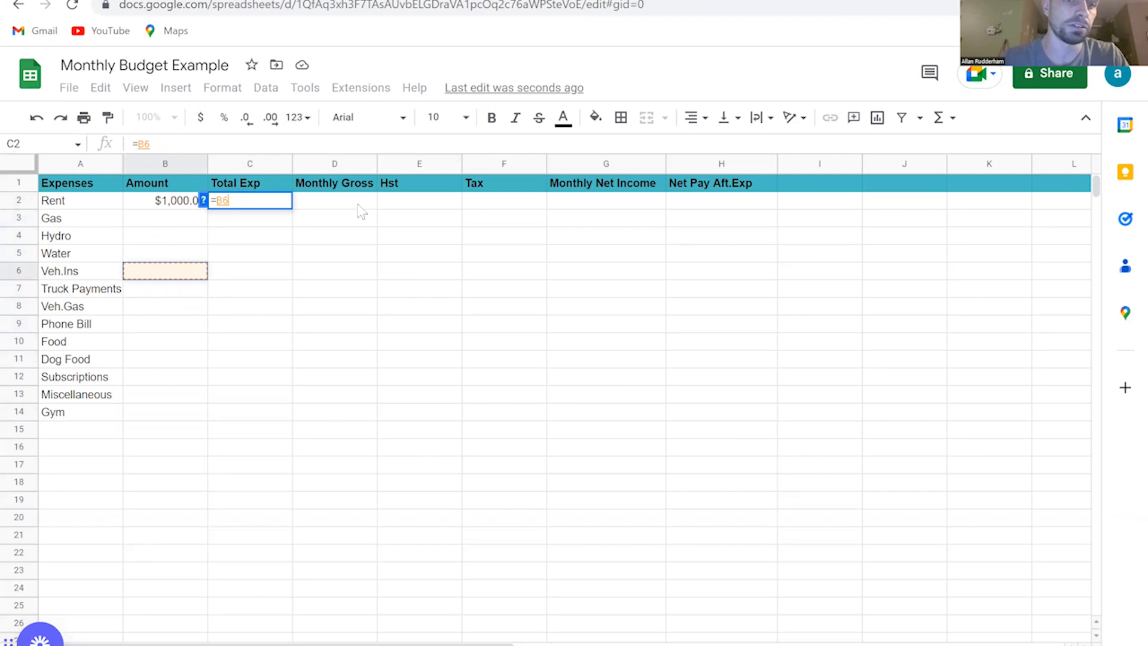
left_click(240, 235)
double_click(242, 203)
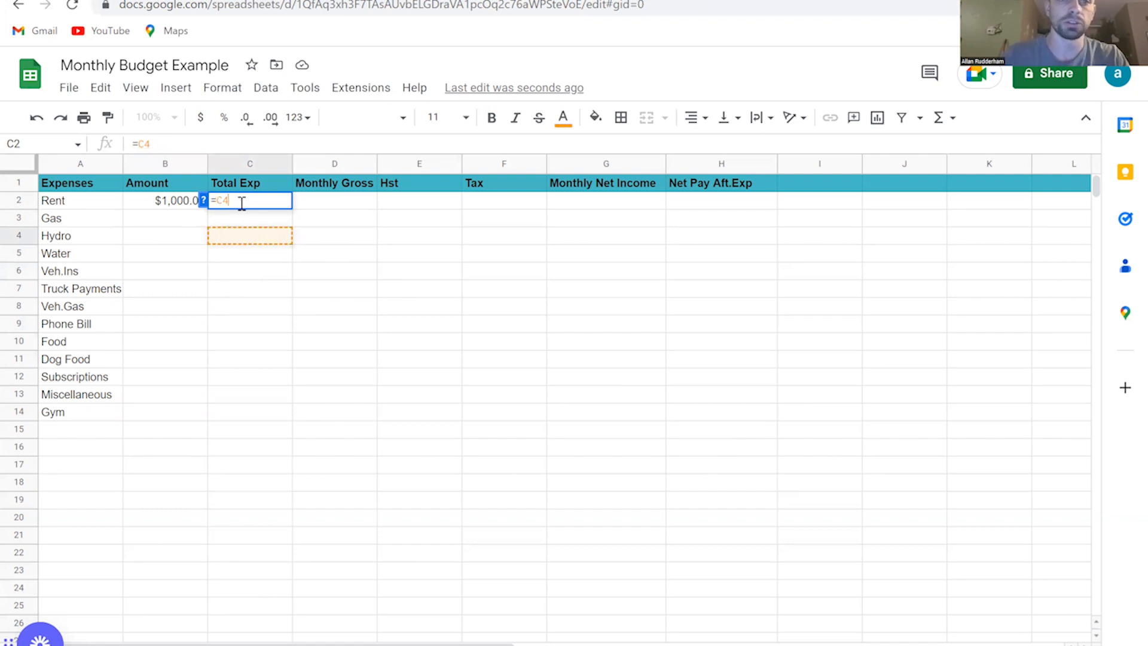
triple_click(241, 203)
key("BackSpace")
Enter the formula =sum(B2:B14) in C2 under Total Exp to total all expense amounts
type("=")
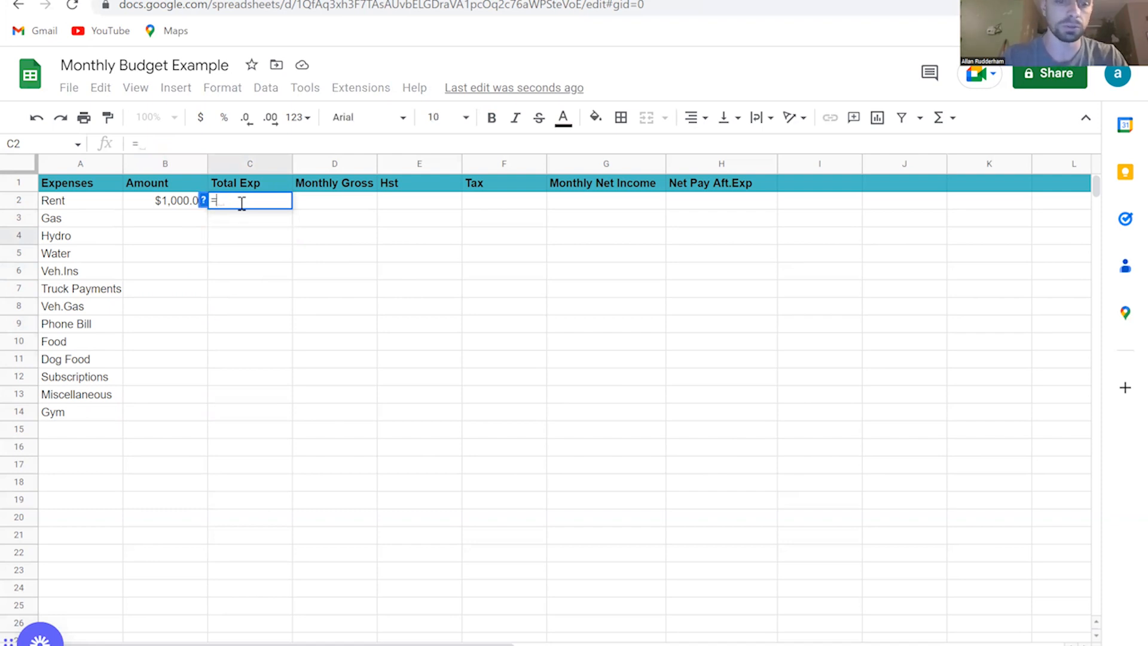
type("sum(")
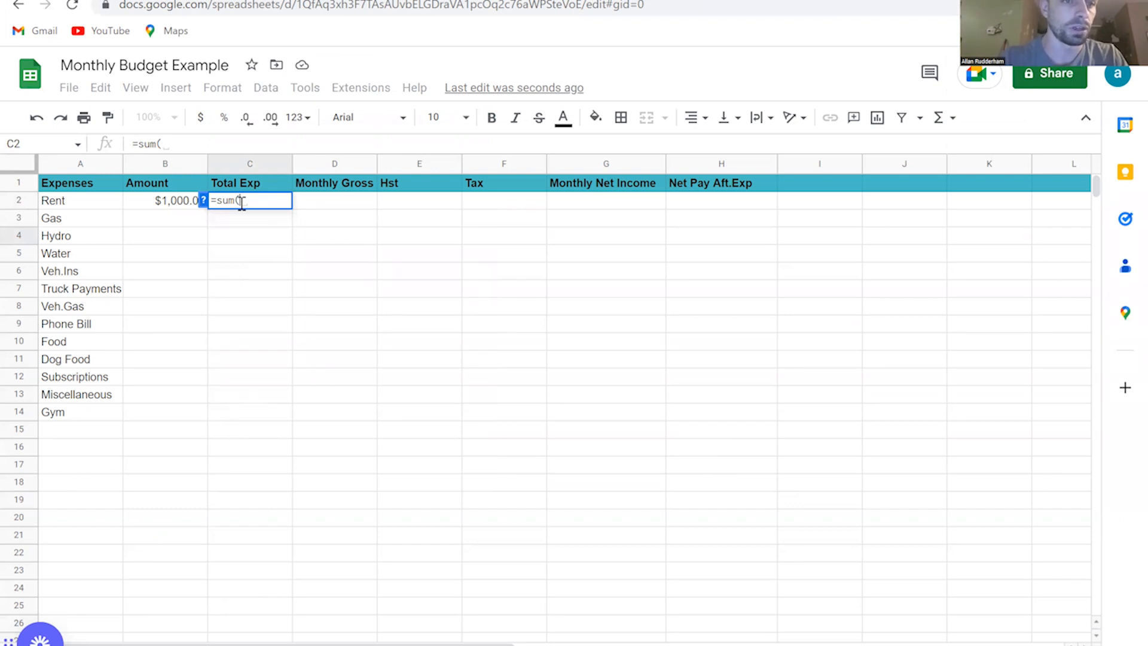
left_click(144, 203)
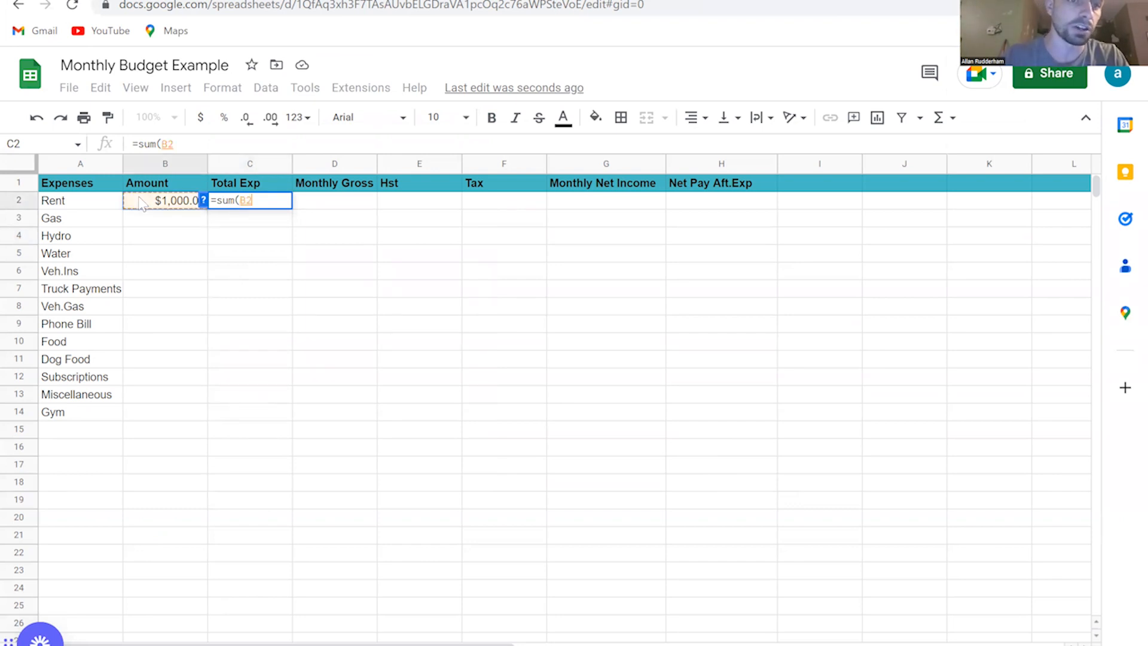
left_click(165, 414)
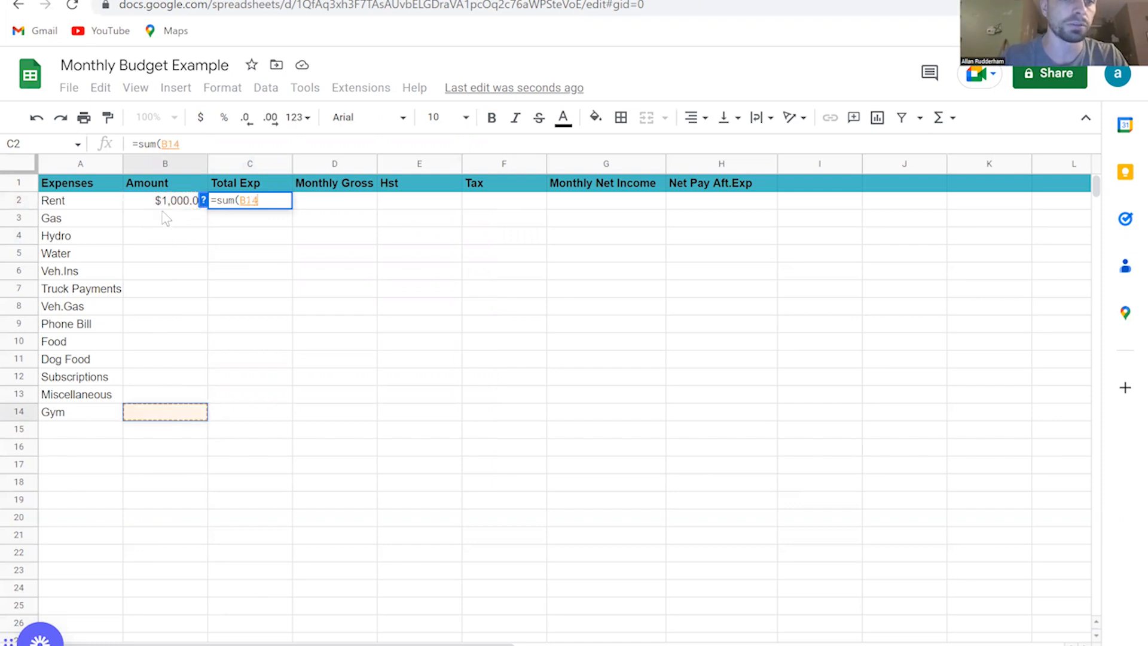
left_click(152, 203)
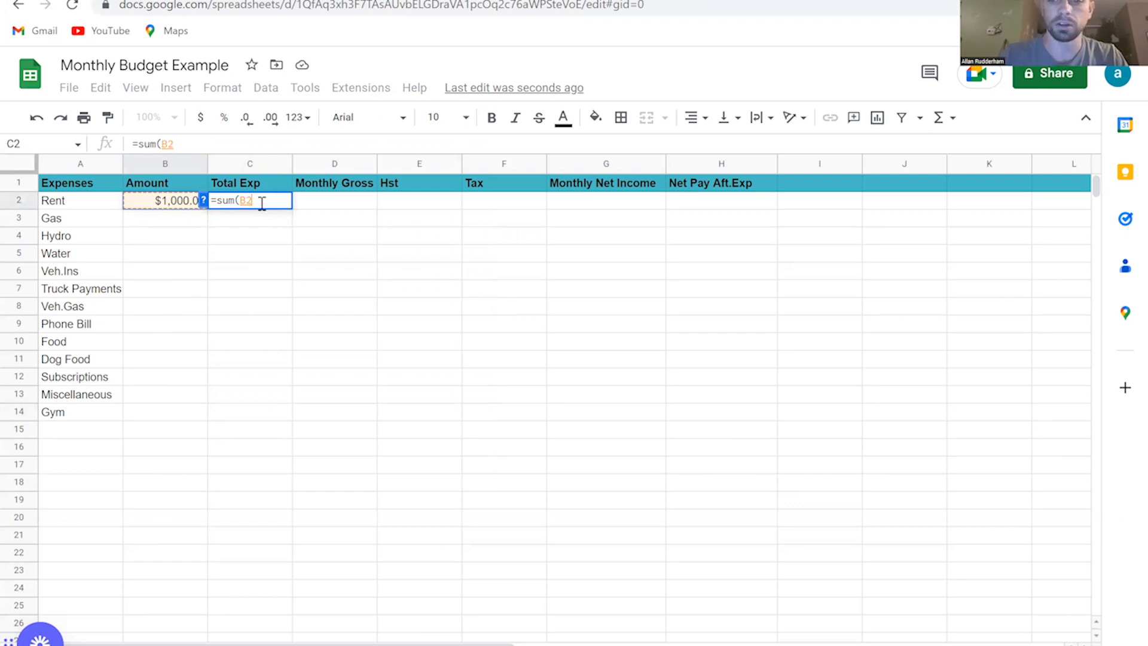
key("shift+equal")
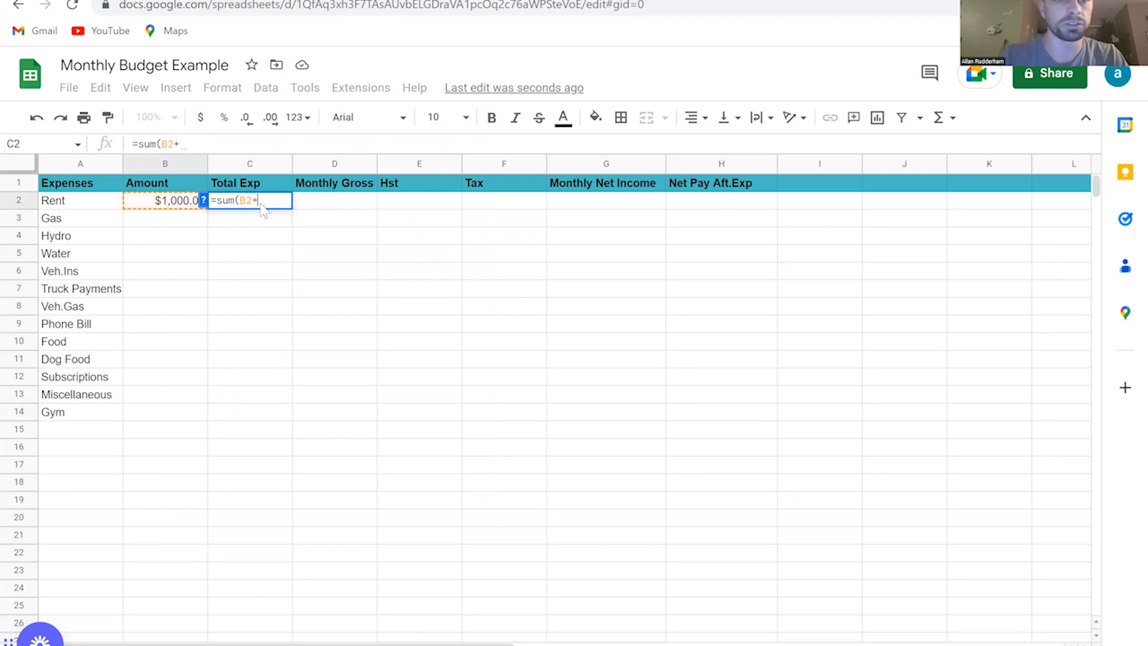
key("BackSpace")
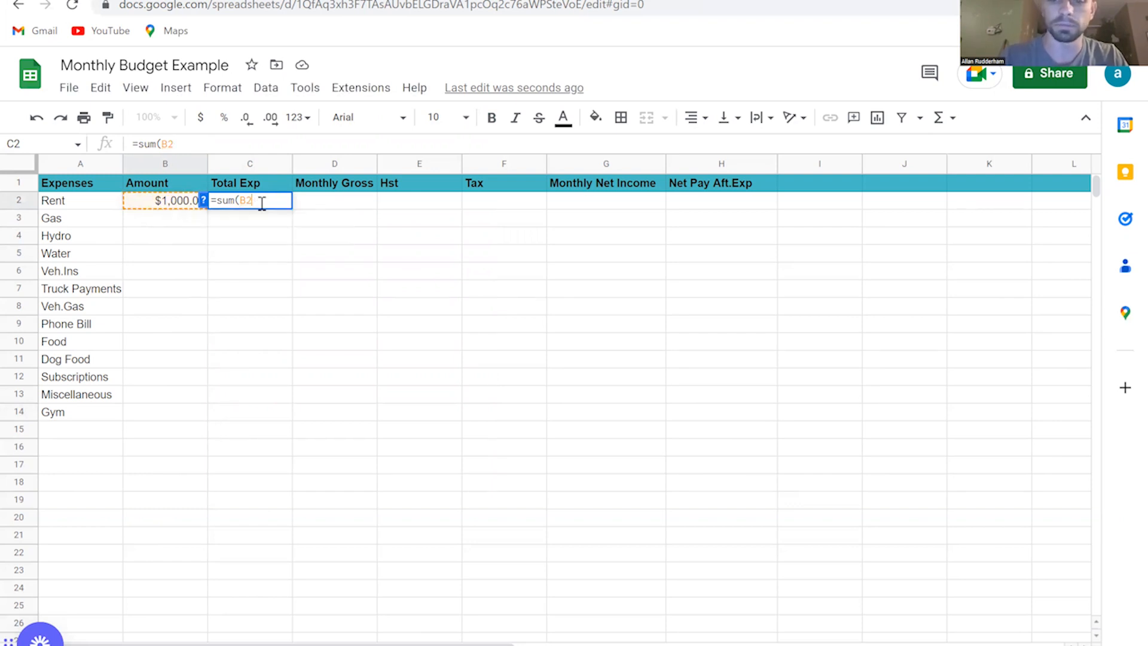
type(":B")
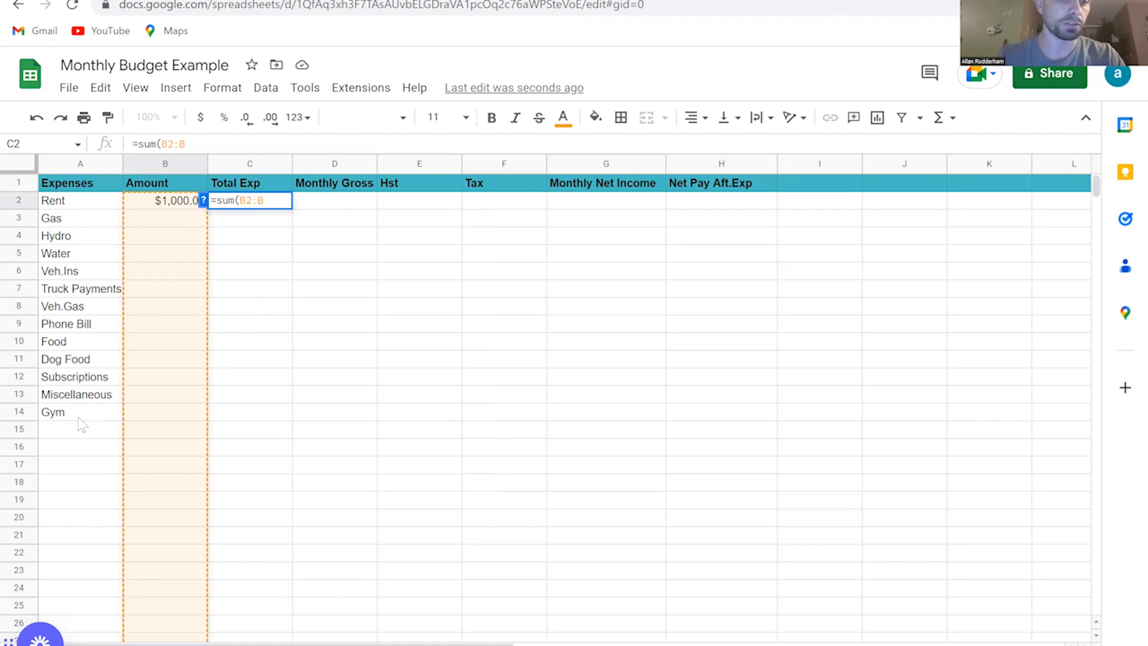
type("14")
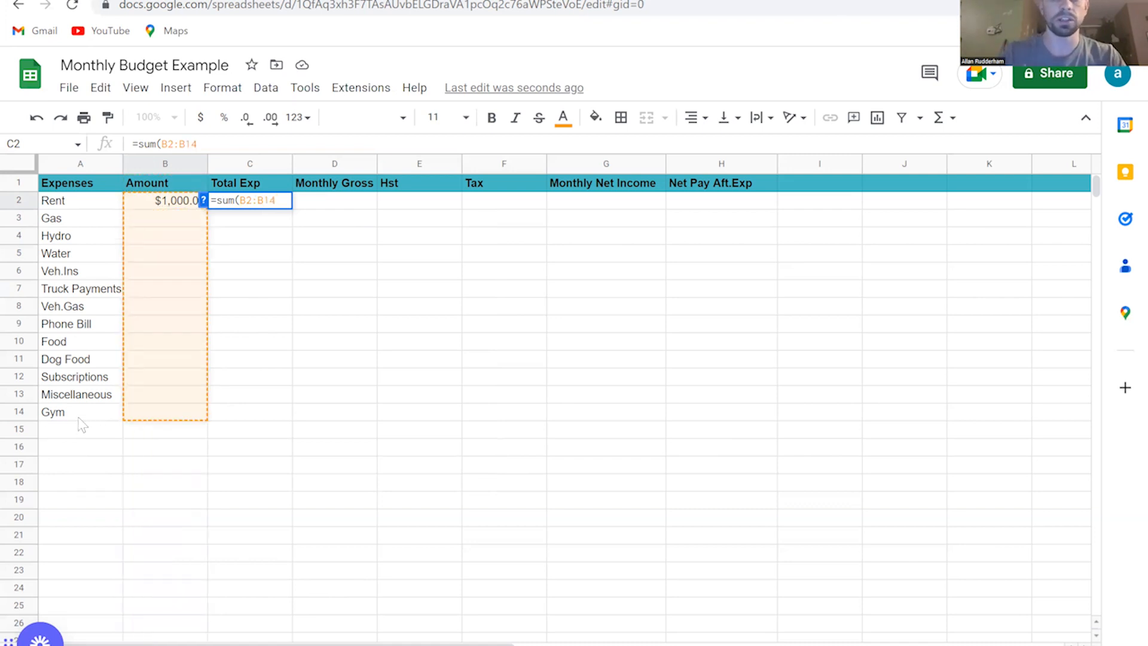
type(")")
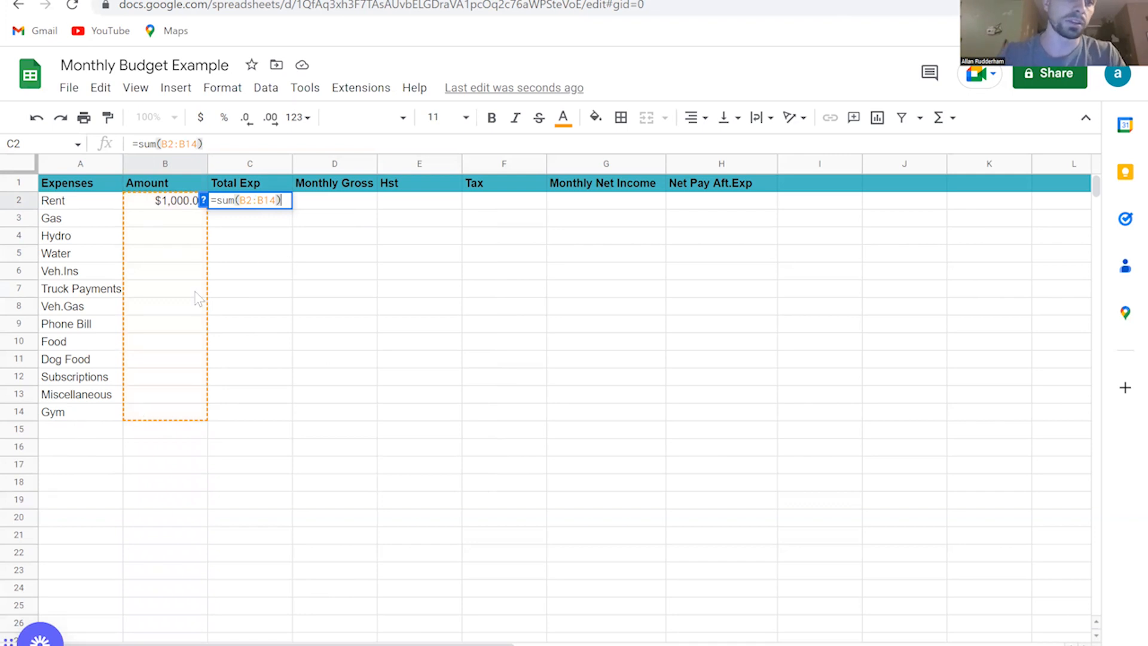
key("Return")
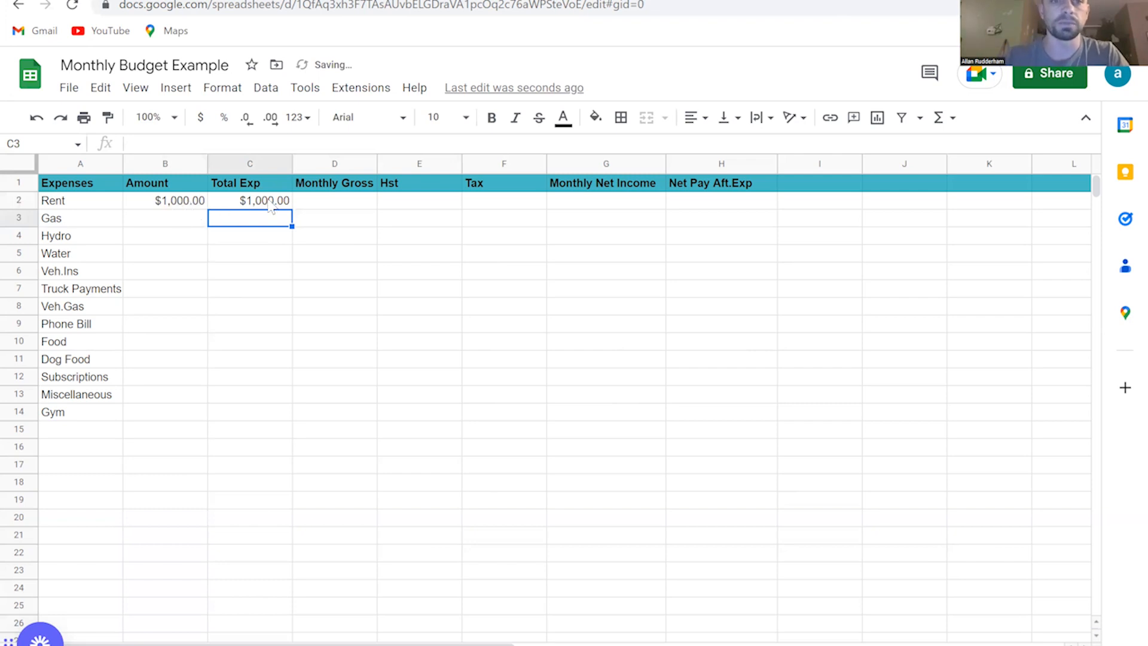
Enter 200 as the Gas amount in B3 and 150 as the Hydro amount in B4
double_click(174, 219)
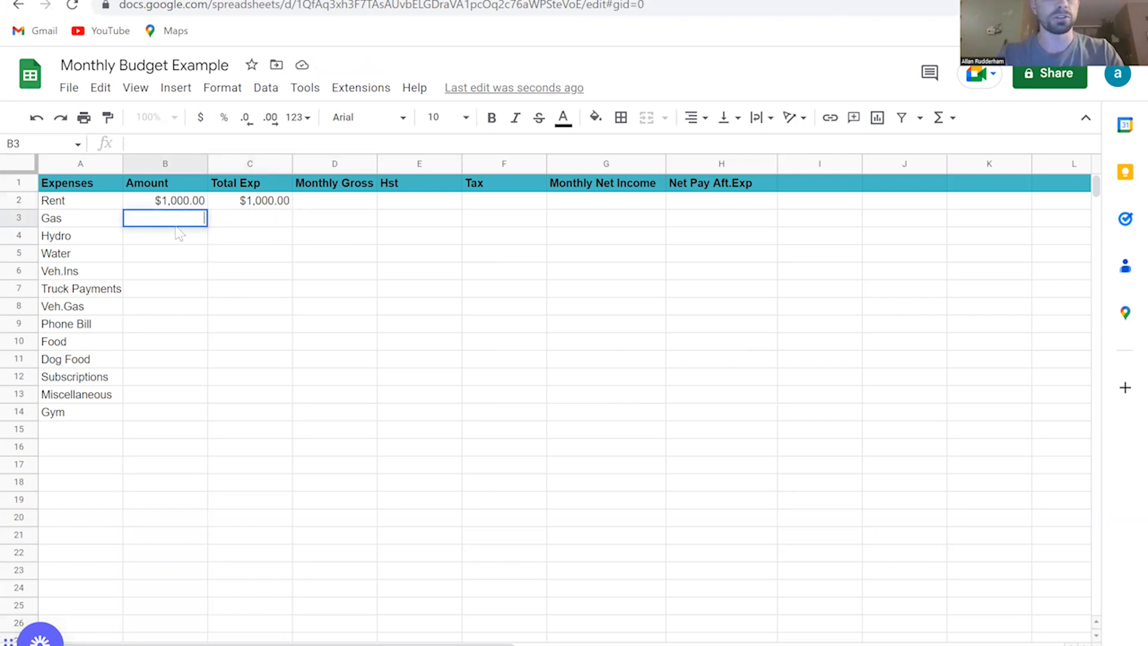
type("200")
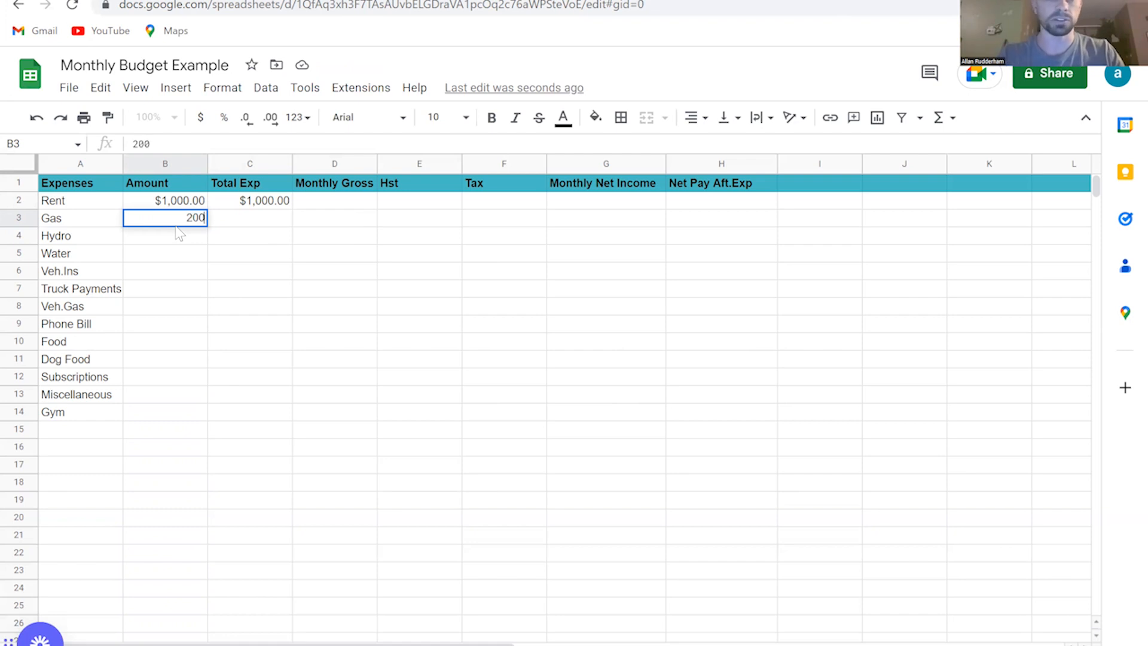
key("Return")
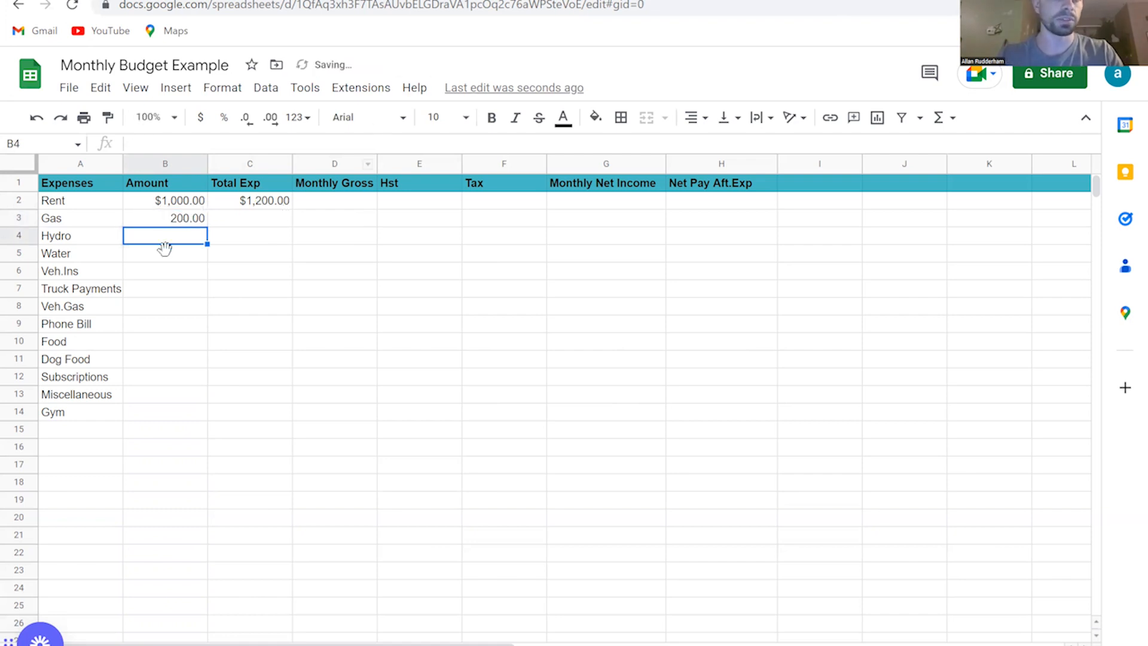
double_click(170, 237)
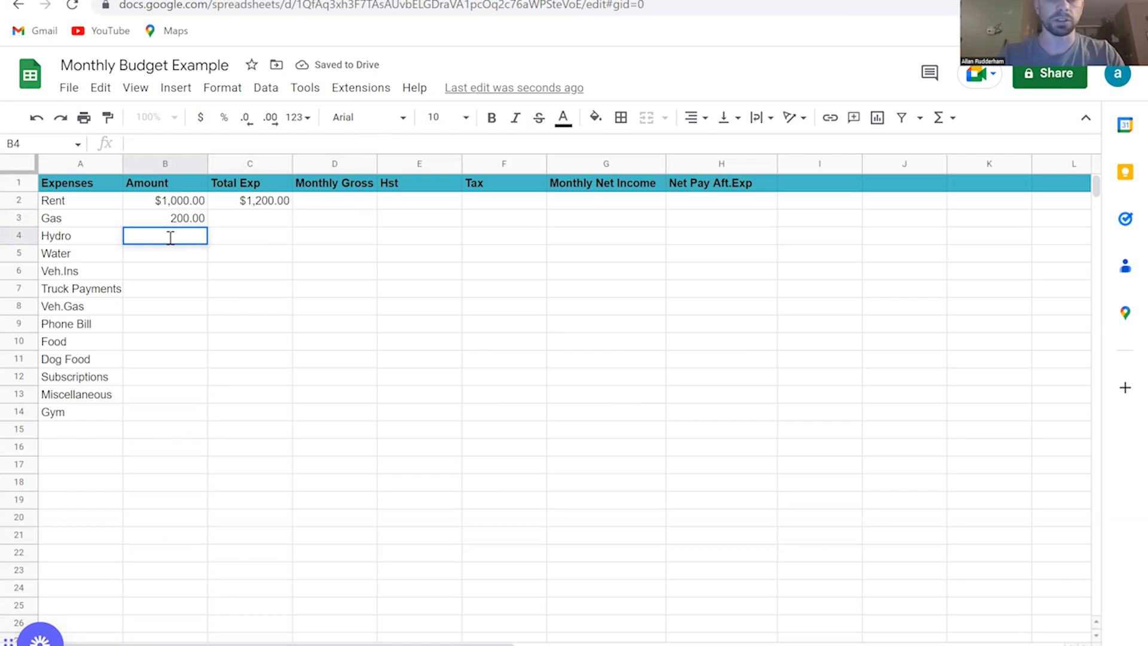
type("150")
key("Return")
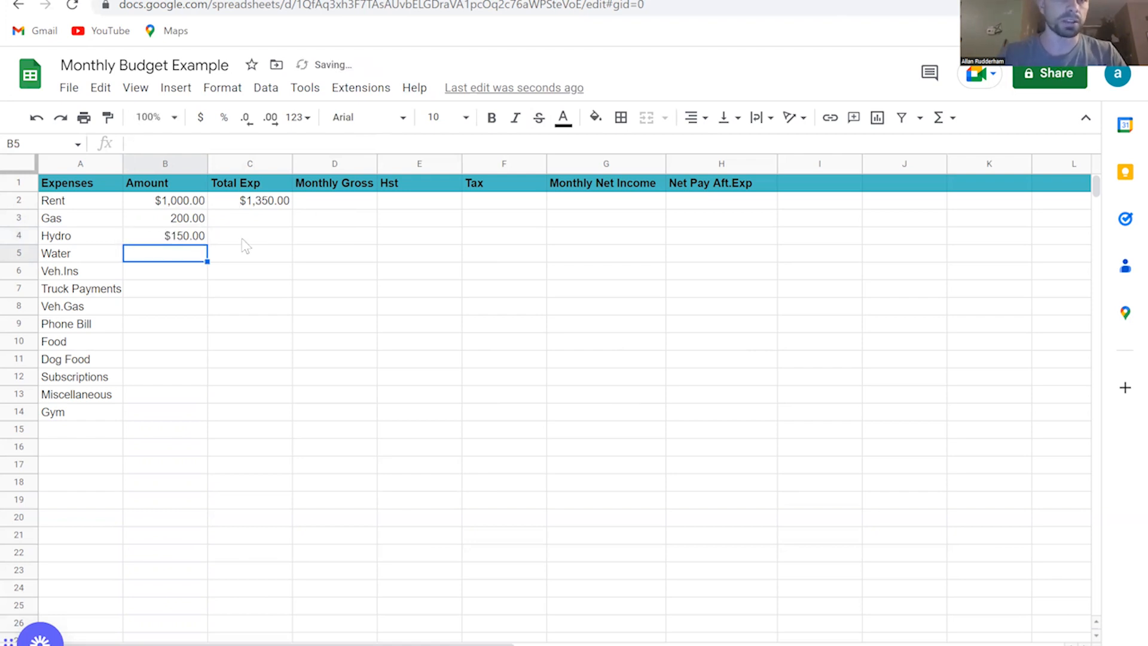
Change the Rent amount in B2 to 1200
double_click(170, 256)
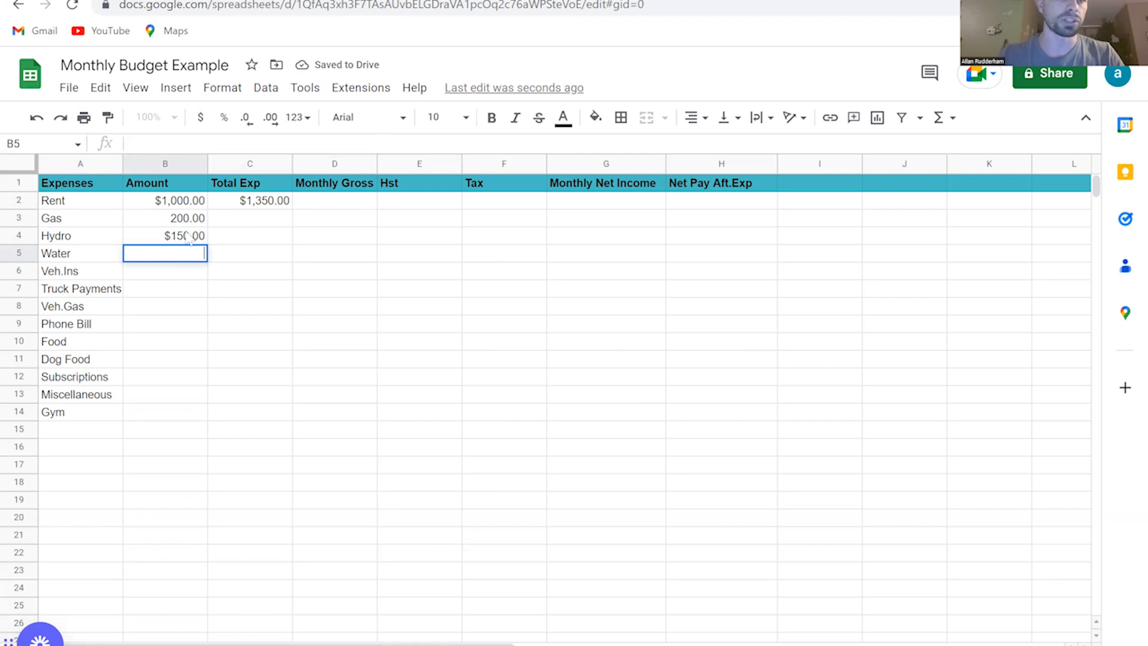
double_click(172, 202)
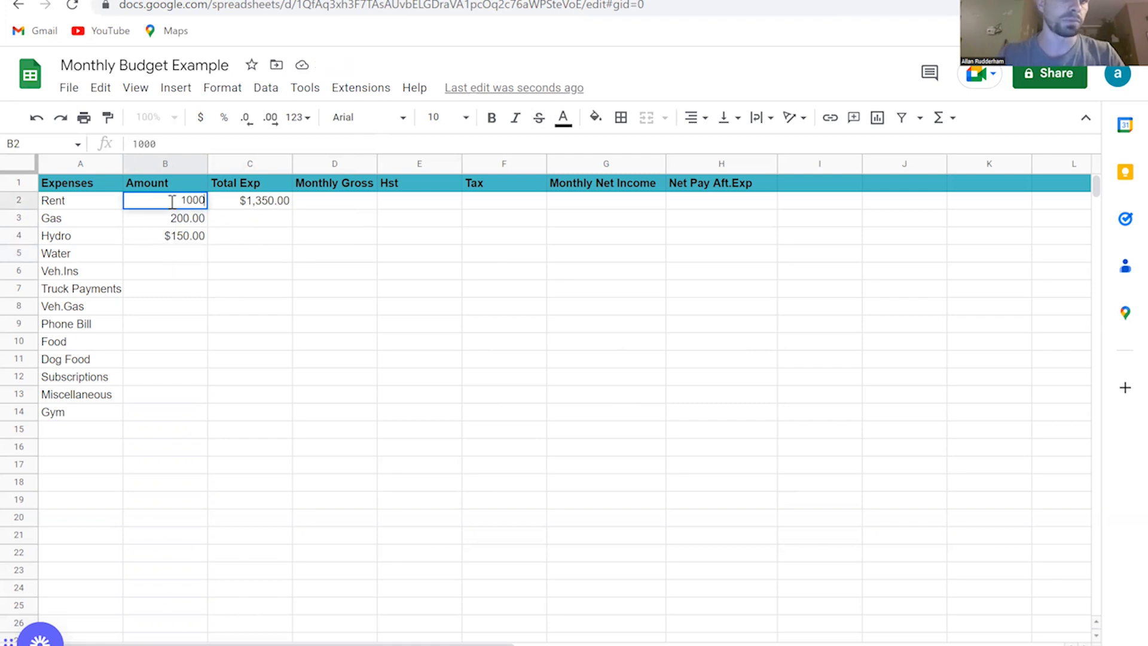
key("BackSpace")
key("BackSpace")
type("2")
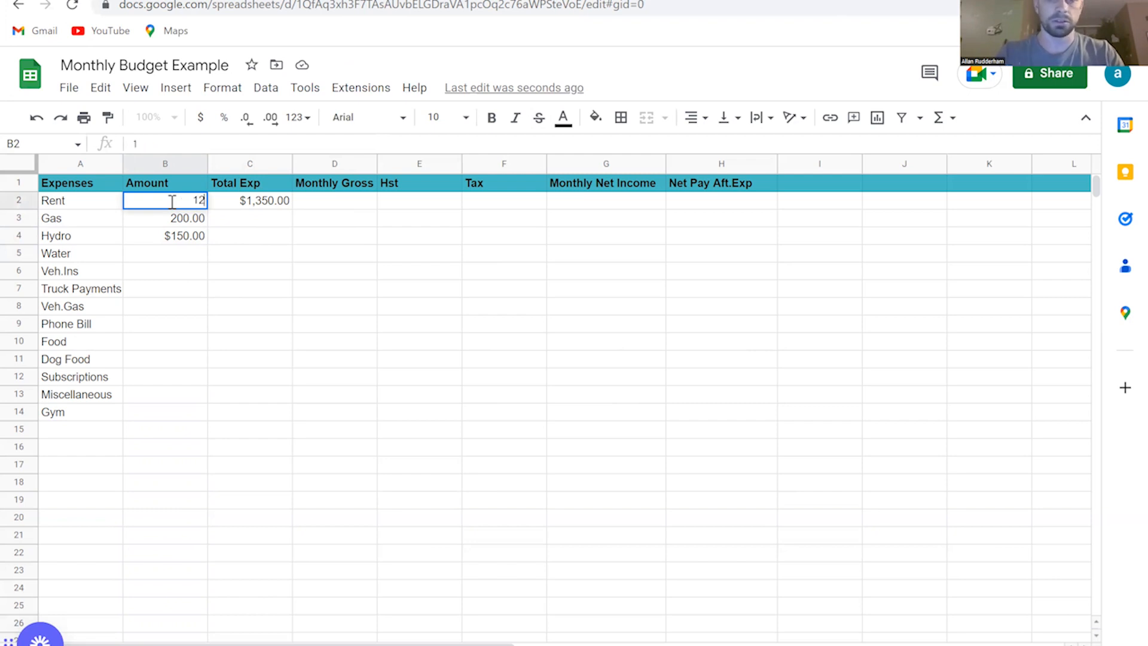
type("00")
key("Return")
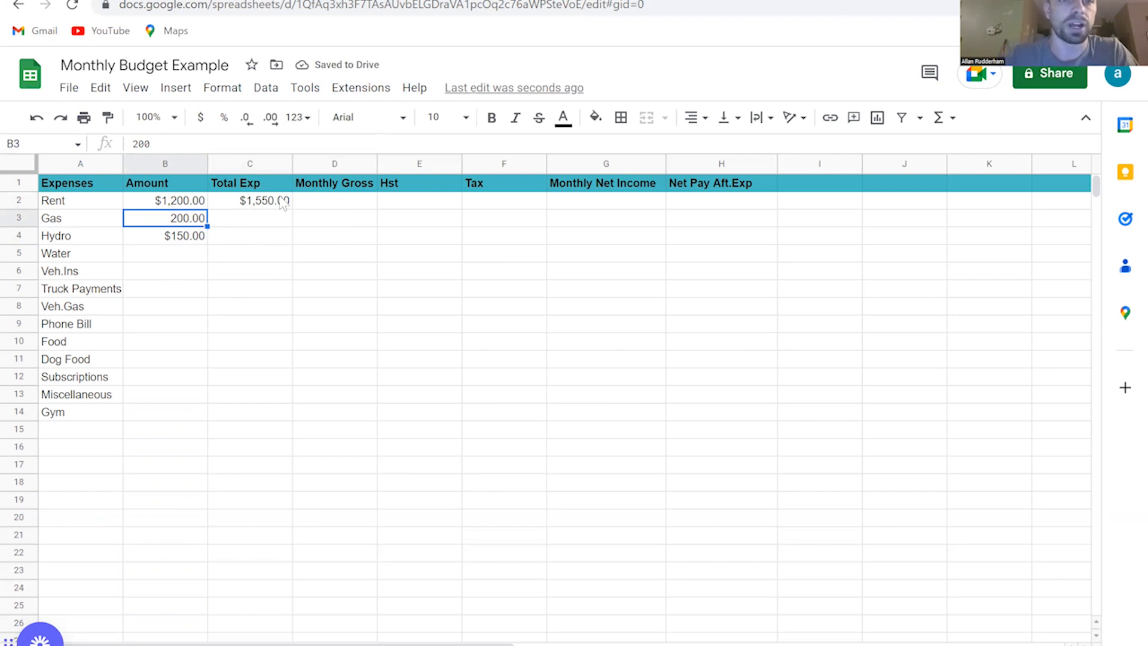
left_click(177, 256)
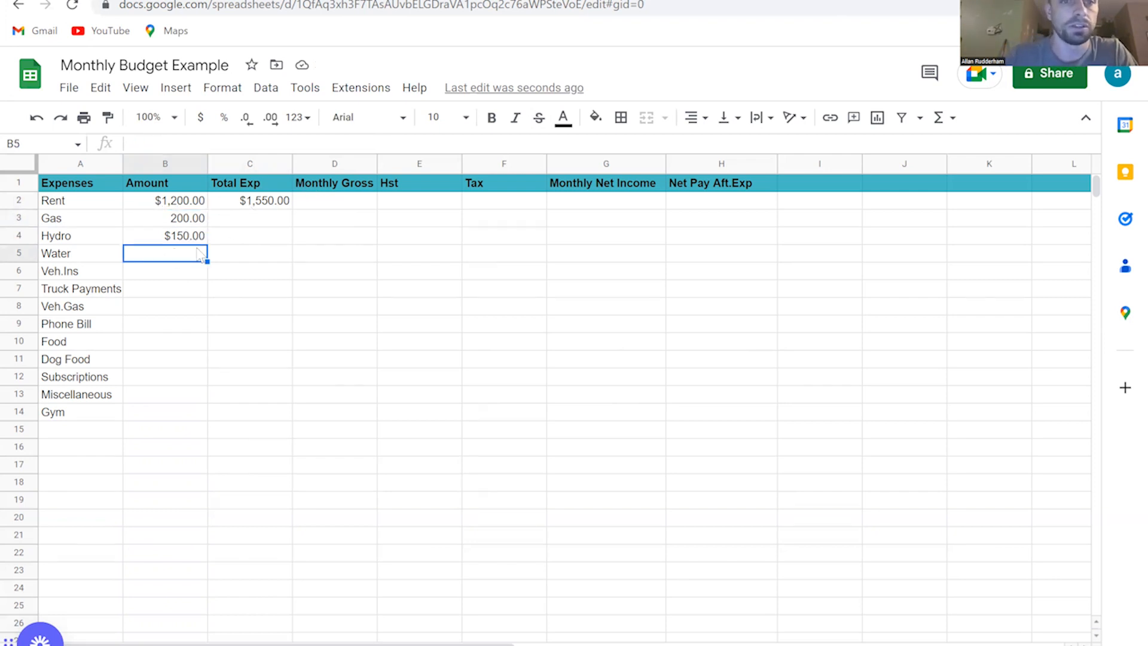
Enter 5000 as the Monthly Gross income in D2
left_click(348, 209)
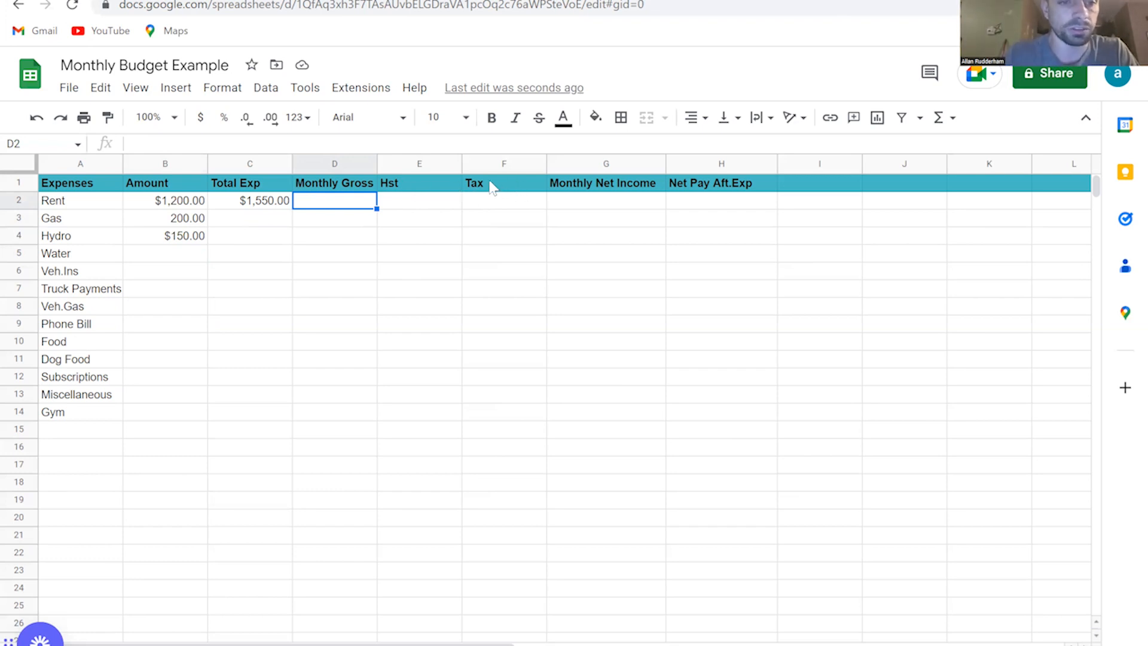
double_click(346, 201)
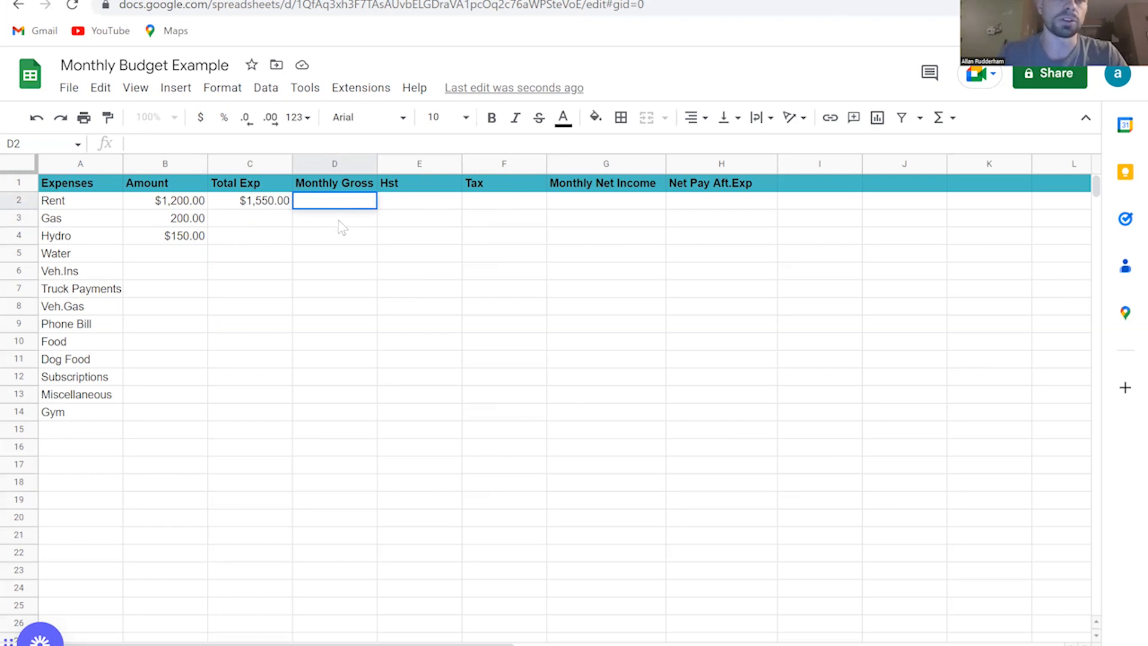
left_click(338, 221)
double_click(337, 203)
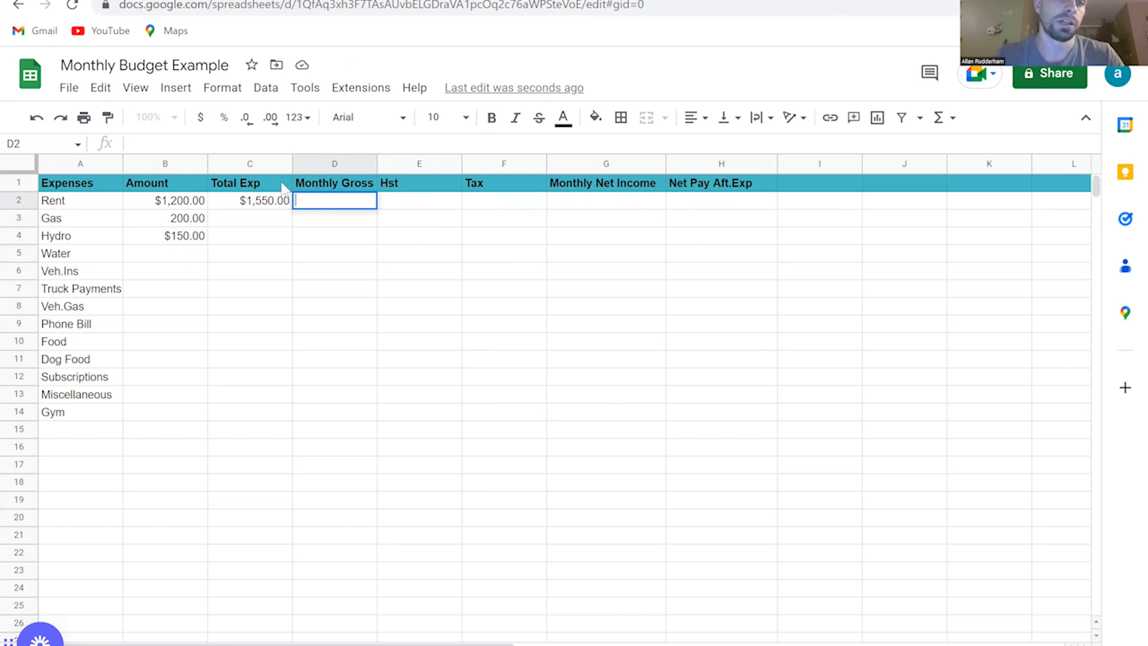
left_click(594, 204)
left_click(328, 204)
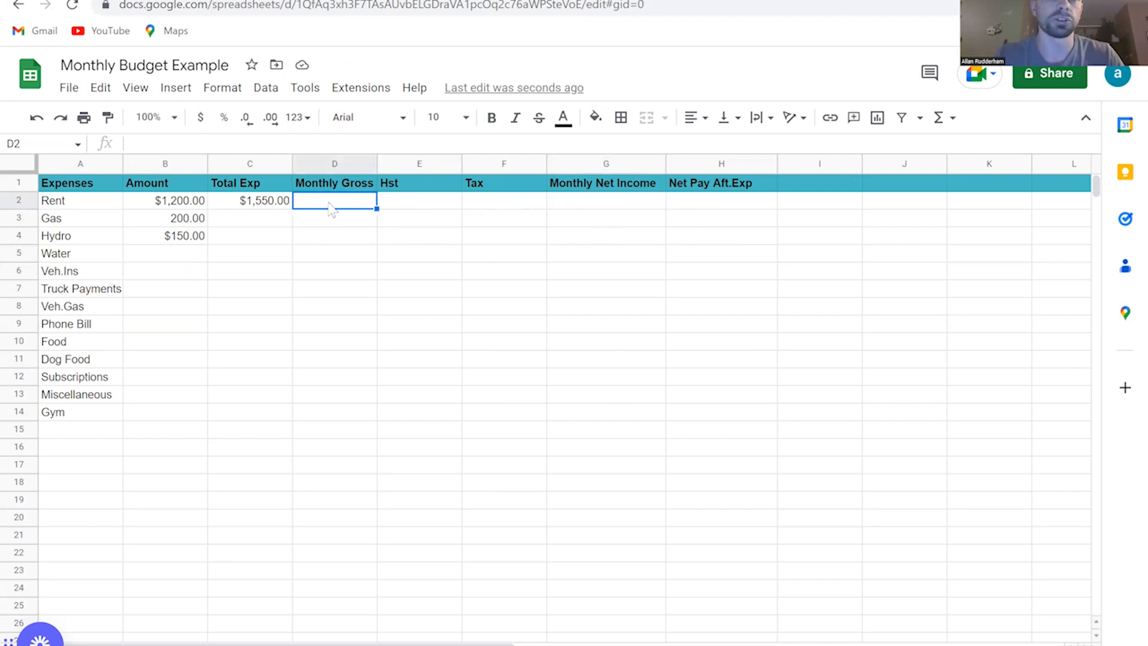
double_click(329, 202)
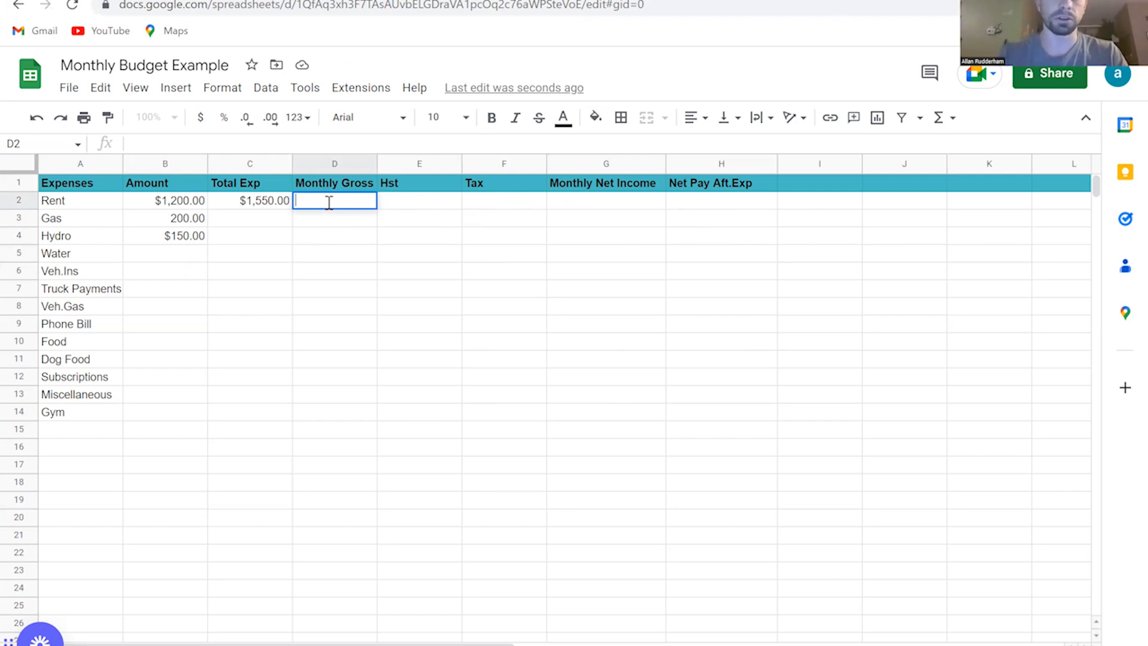
type("5000")
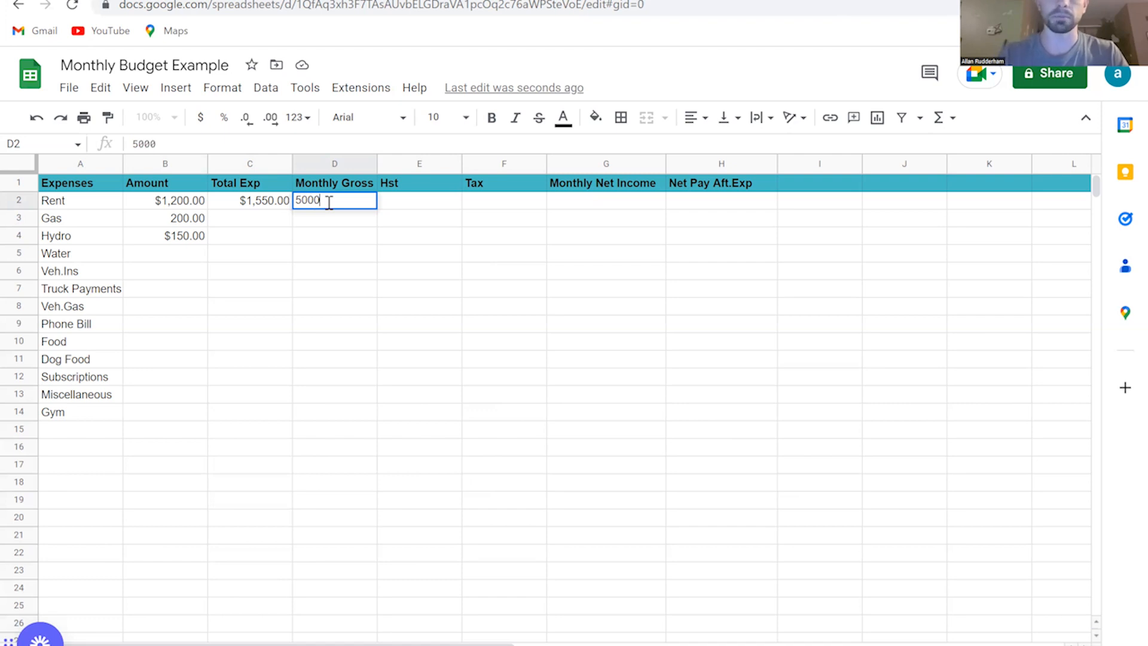
key("Return")
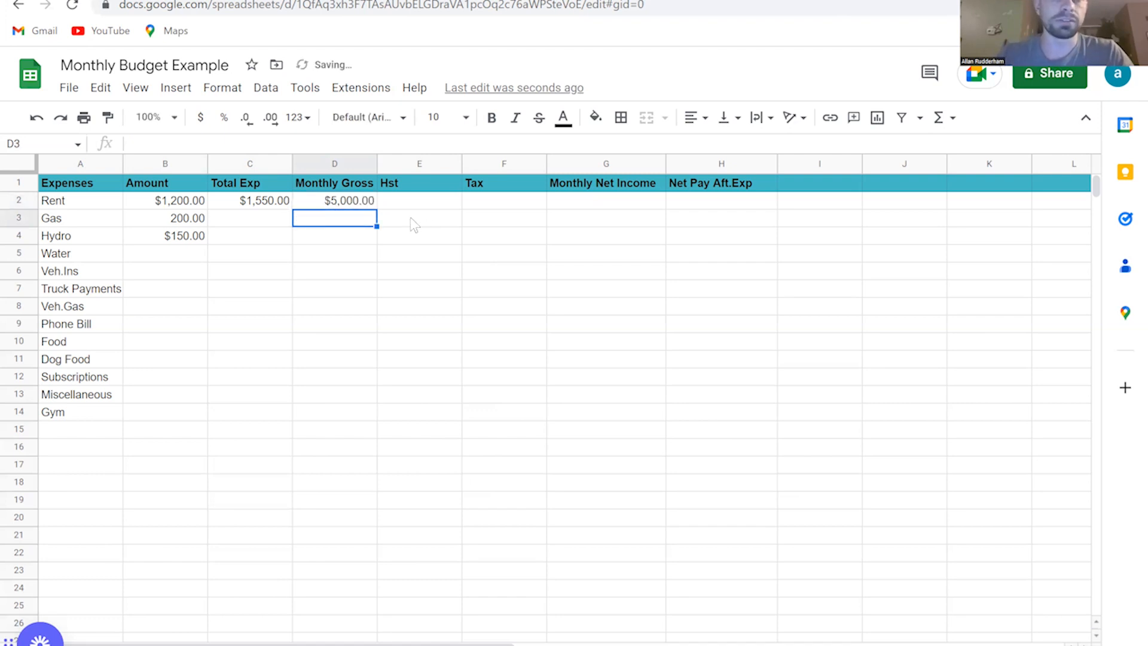
Enter the formula =sum(D2*0.13) in E2 under Hst to calculate 13% of the monthly gross
left_click(401, 199)
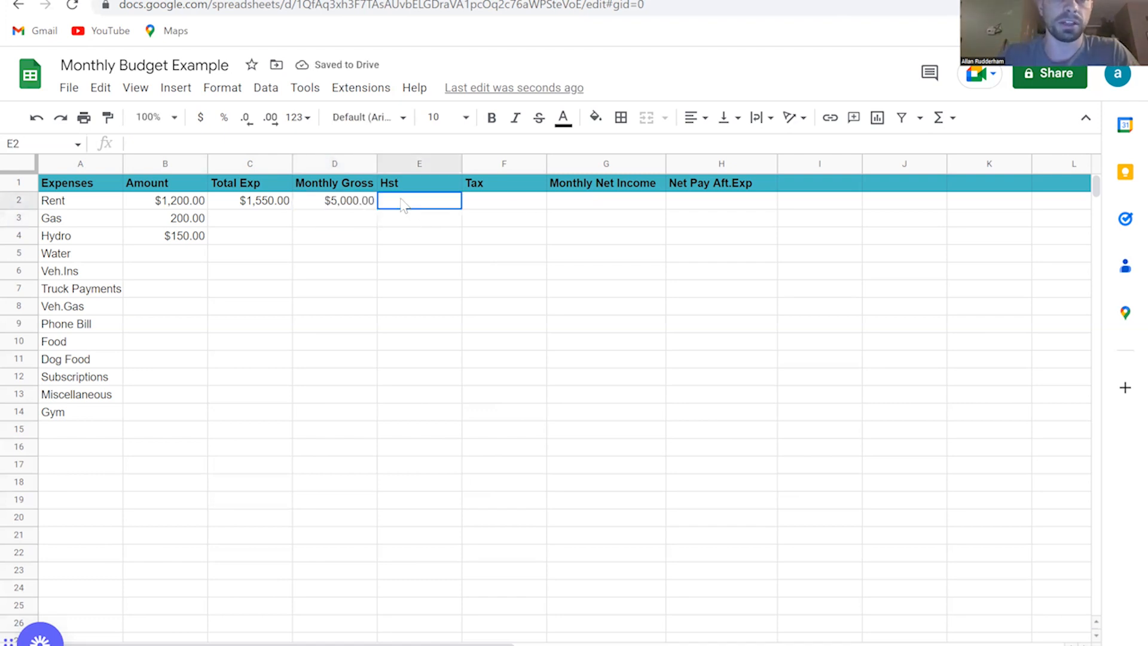
double_click(404, 202)
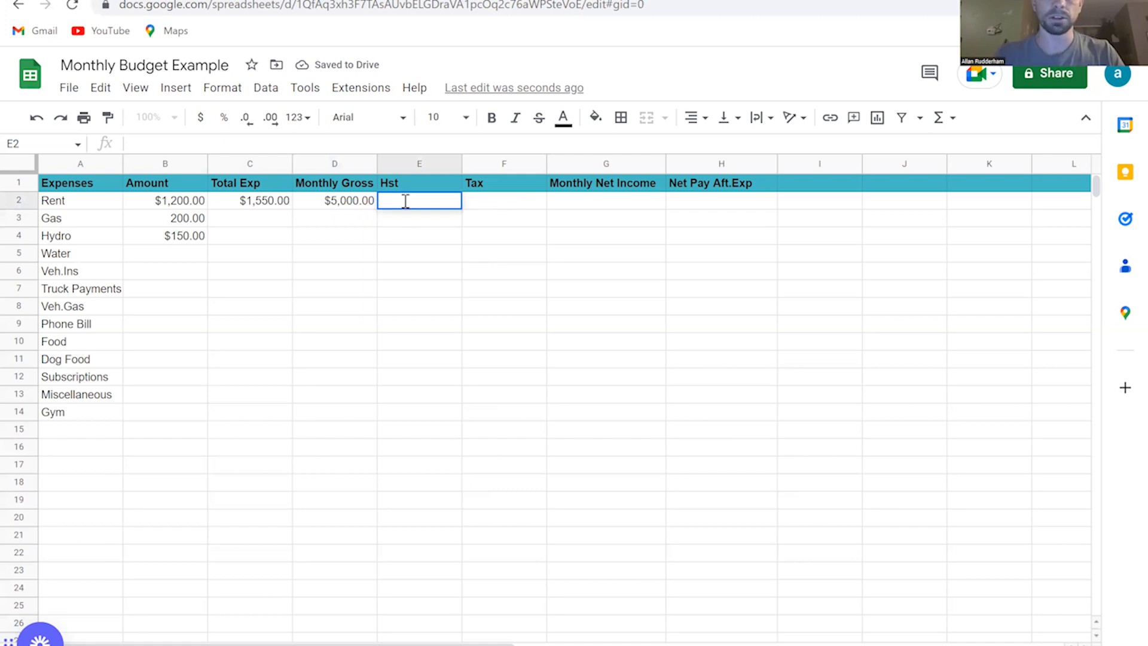
type("=")
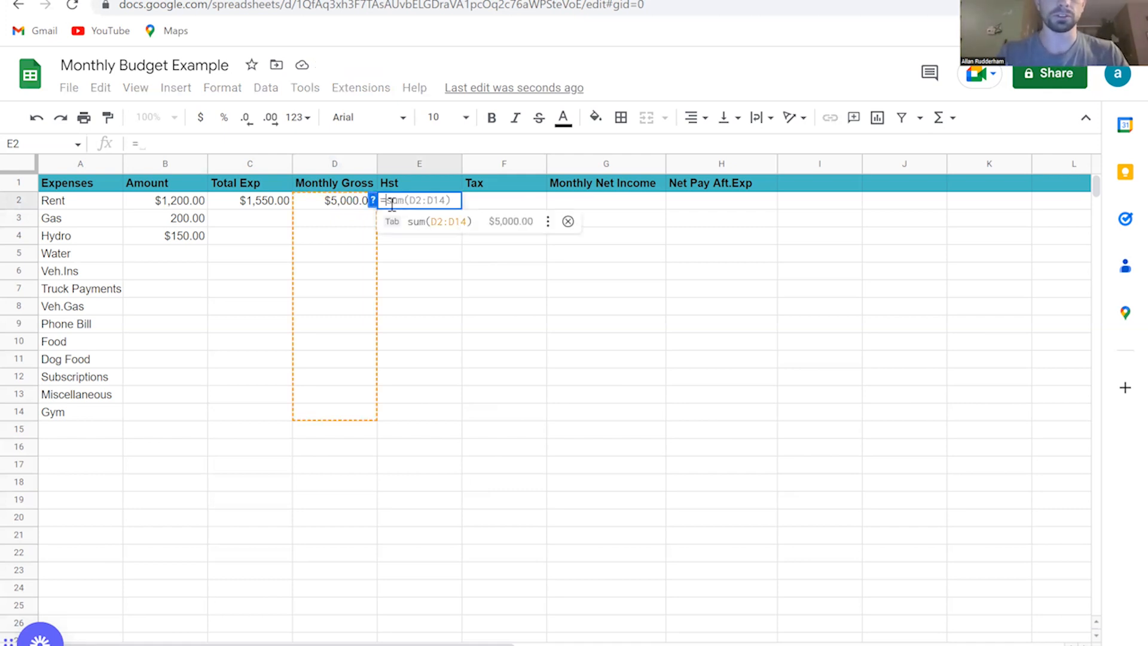
type("sum(")
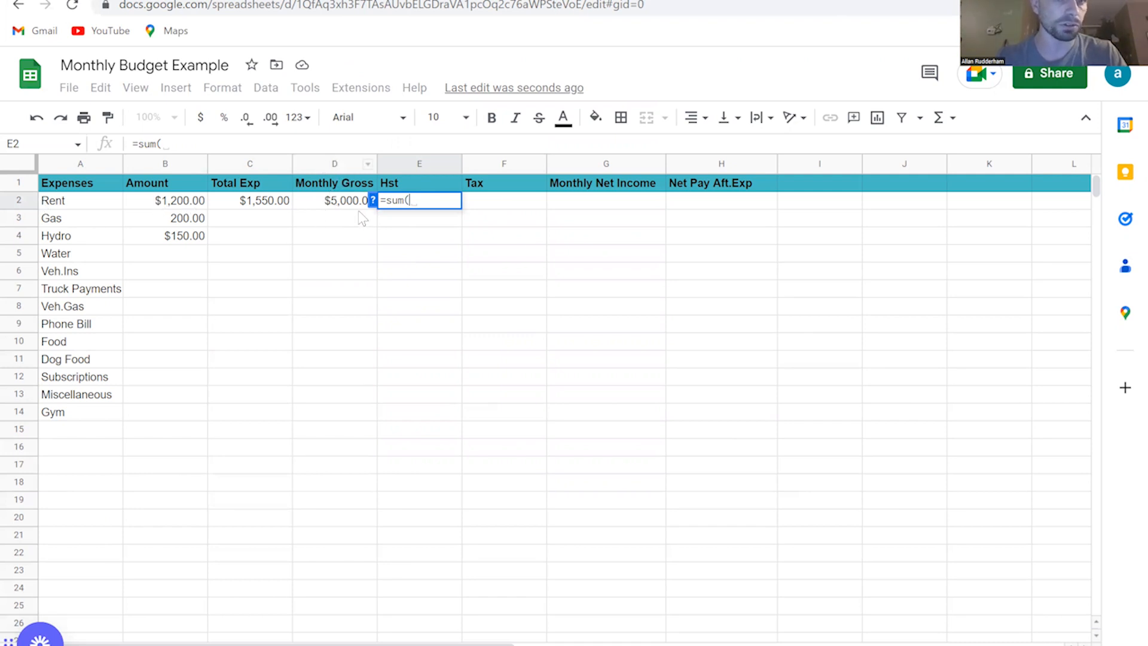
left_click(338, 206)
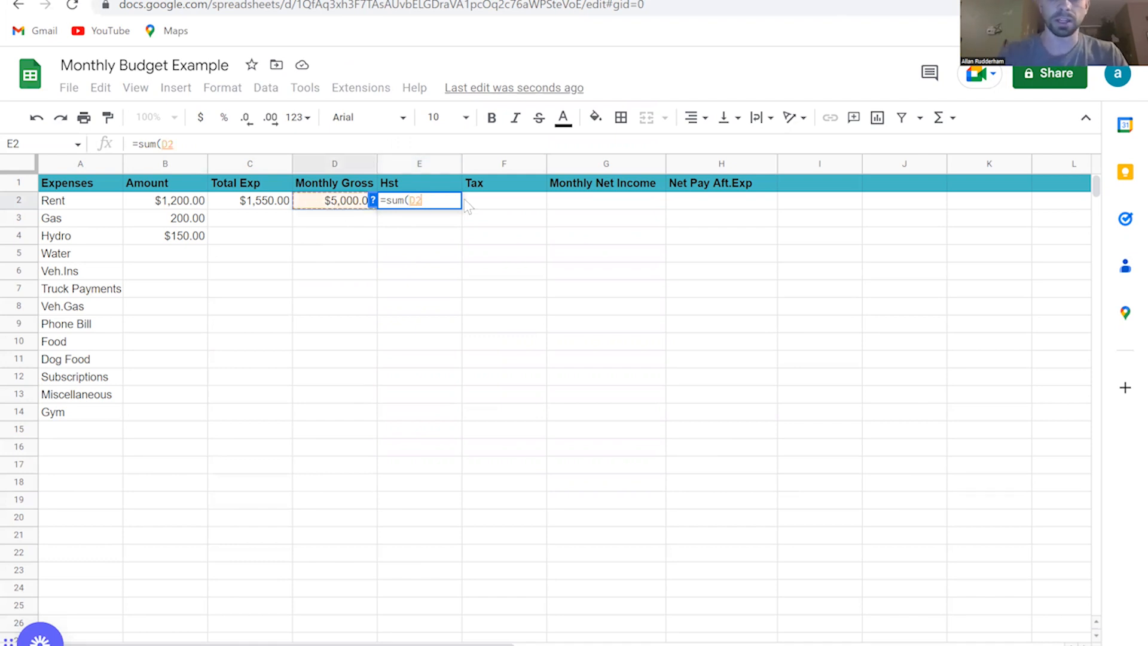
type("*")
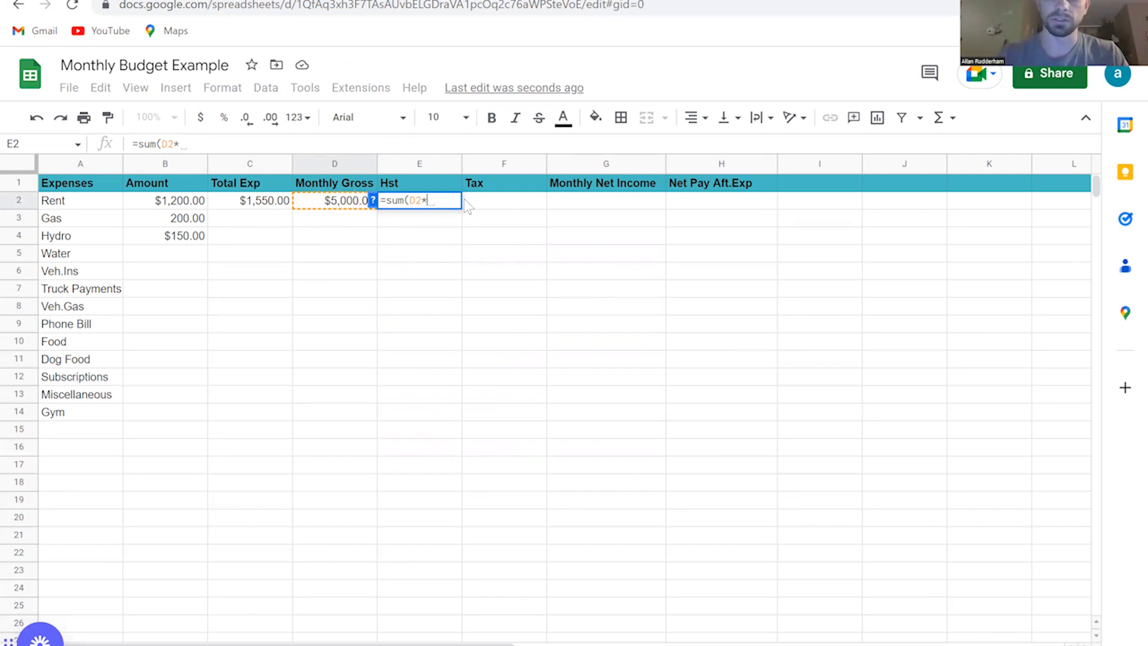
type("0.")
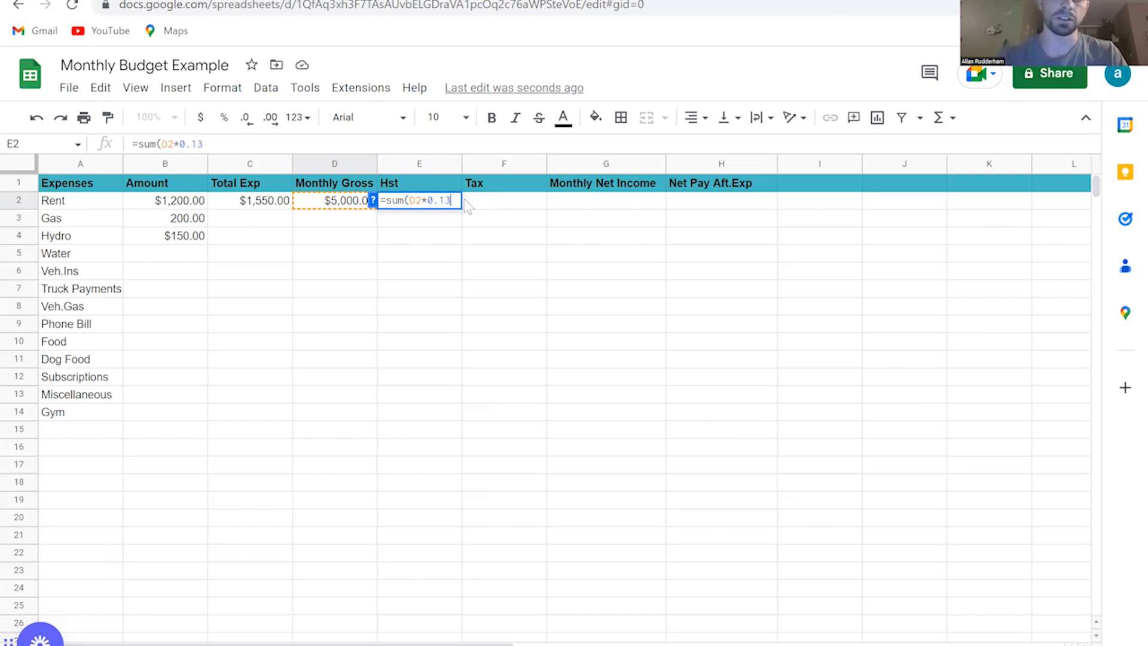
type("13)")
key("Return")
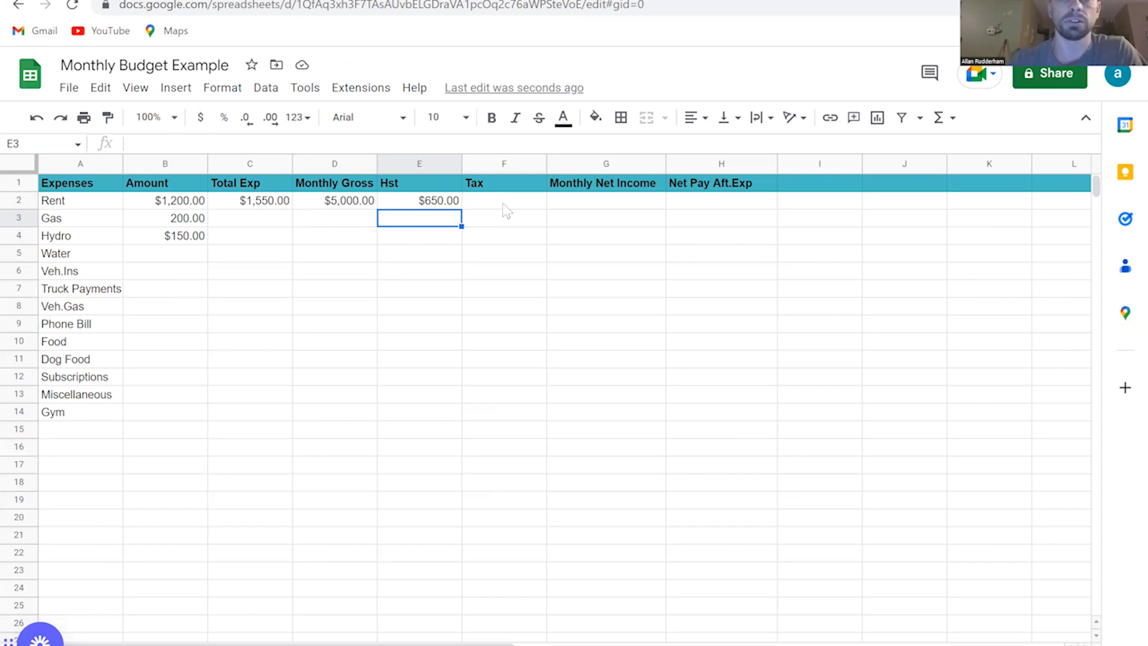
Enter the formula =sum(D2*0.15) in F2 under Tax to calculate 15% of the monthly gross
left_click(482, 205)
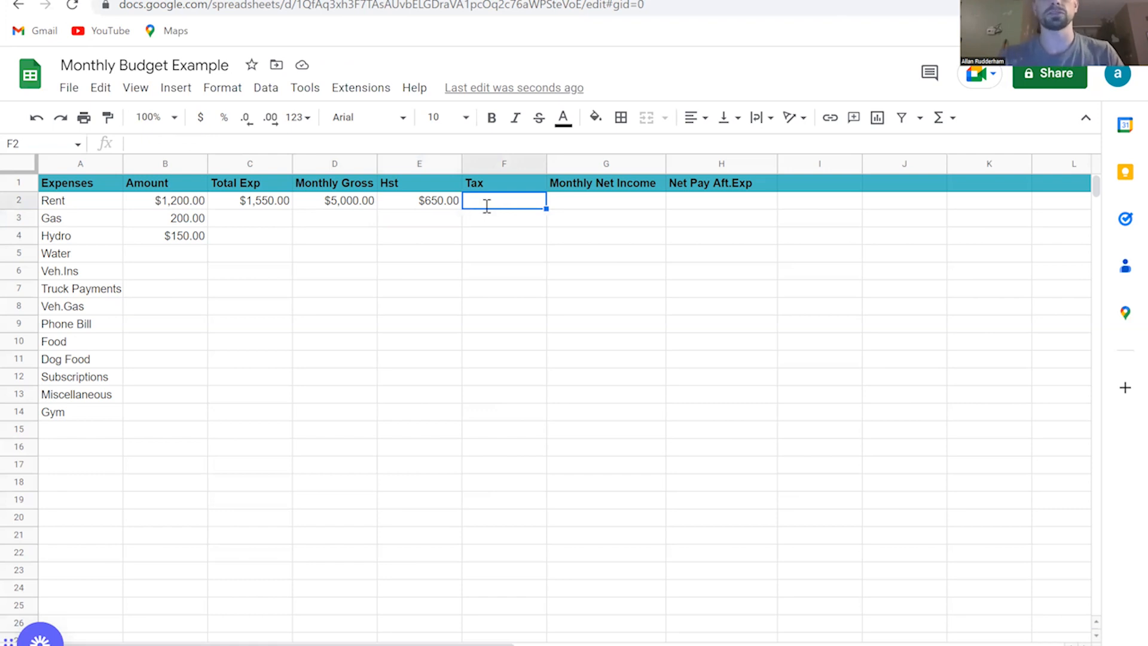
double_click(483, 206)
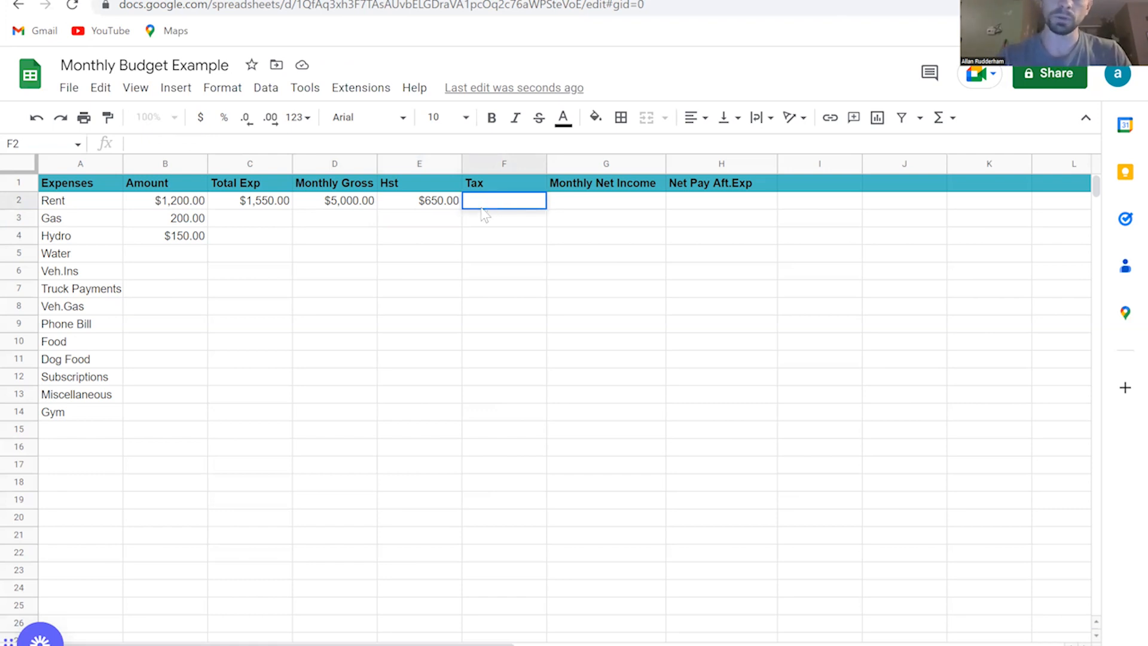
type("=sum(")
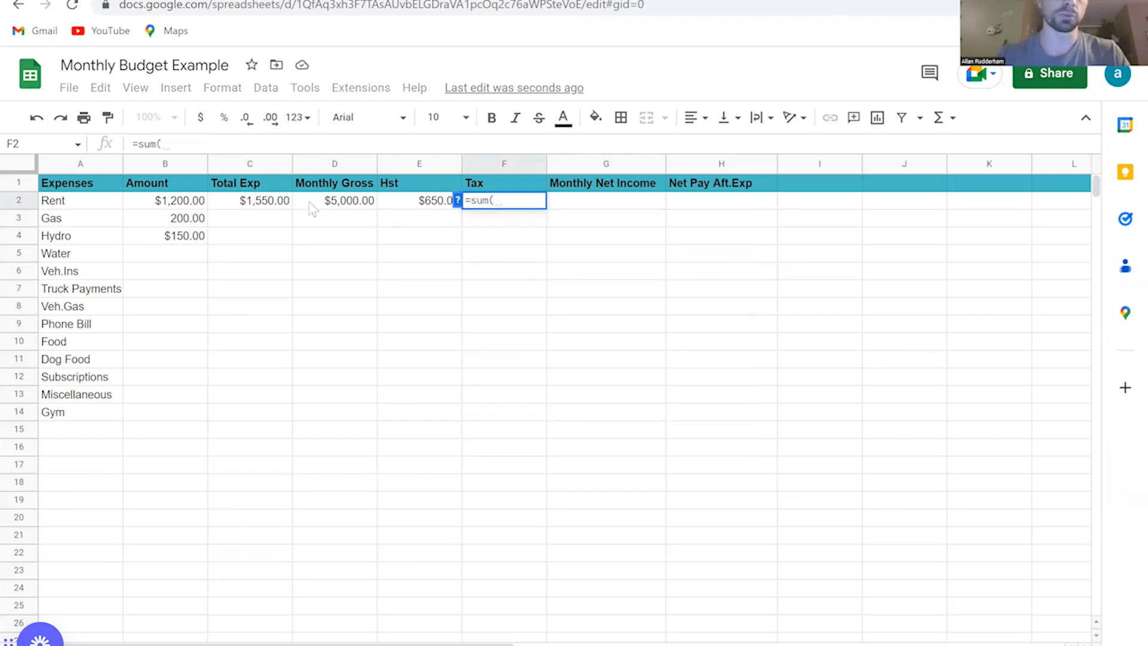
left_click(353, 203)
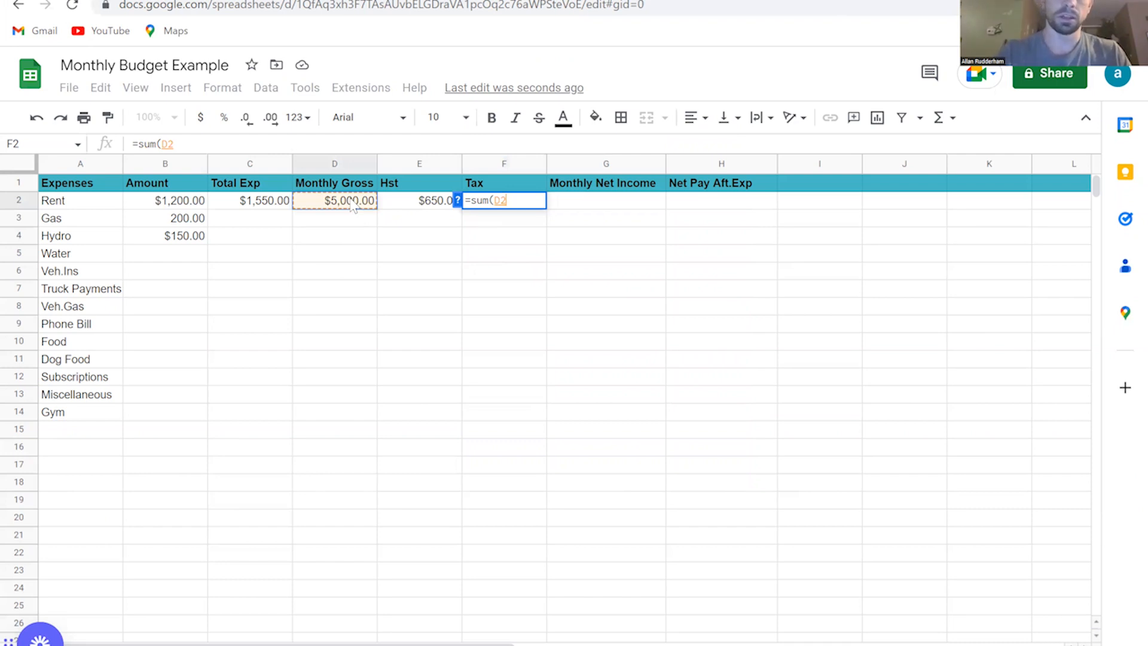
type("*0.")
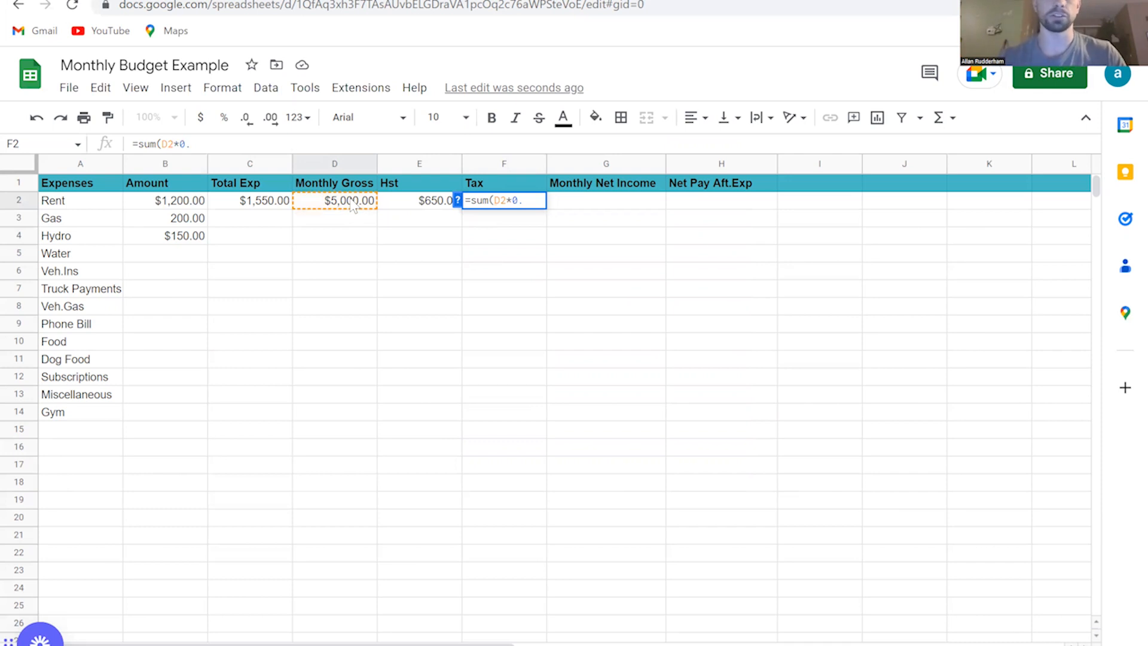
type("20")
key("BackSpace")
key("BackSpace")
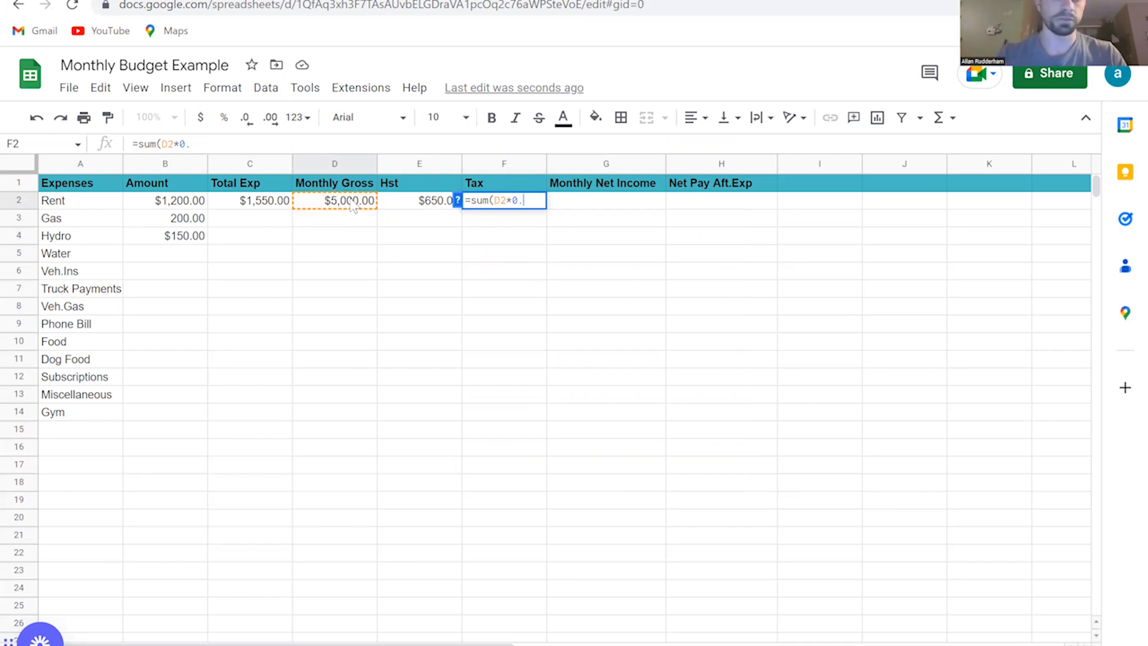
type("15")
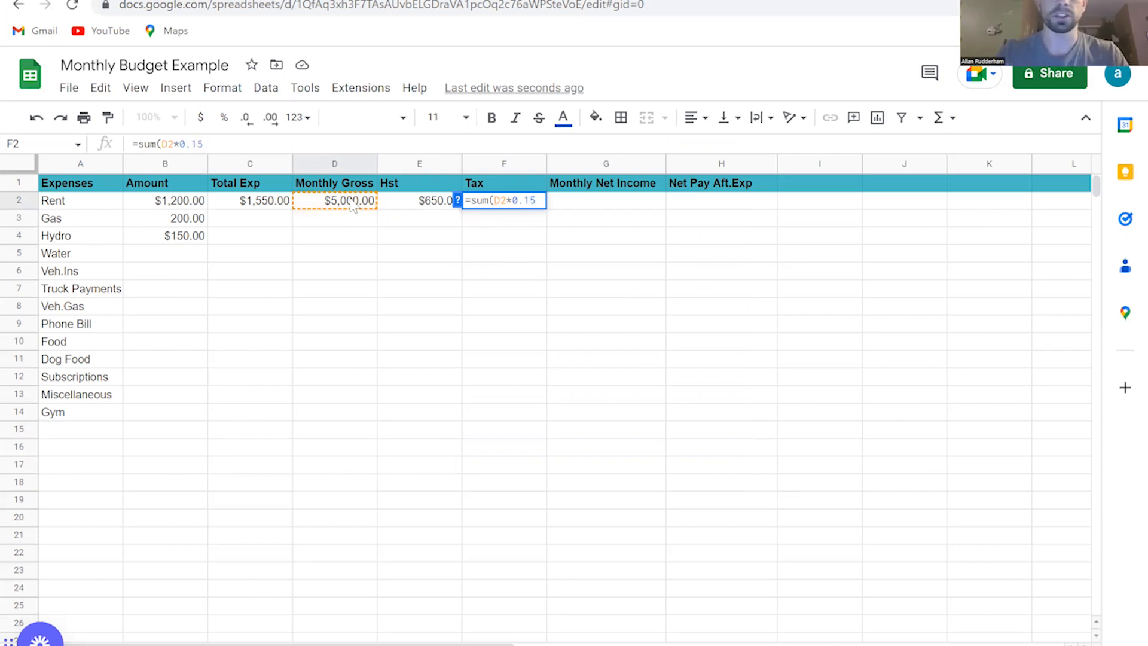
type(")")
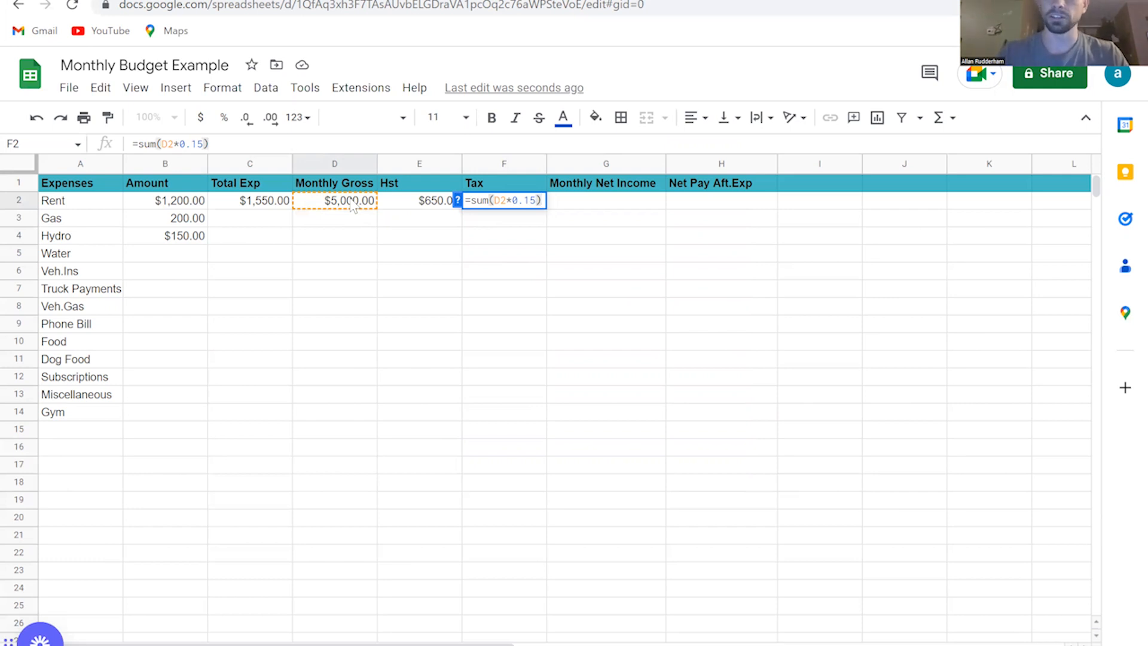
key("Return")
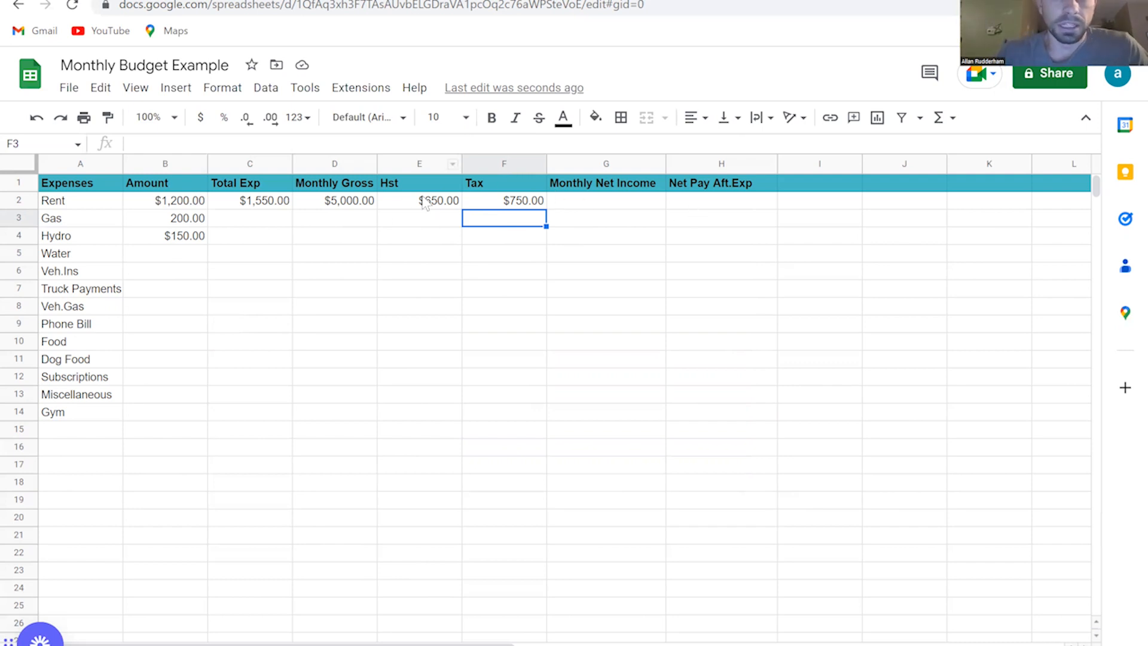
left_click(444, 203)
left_click(498, 206)
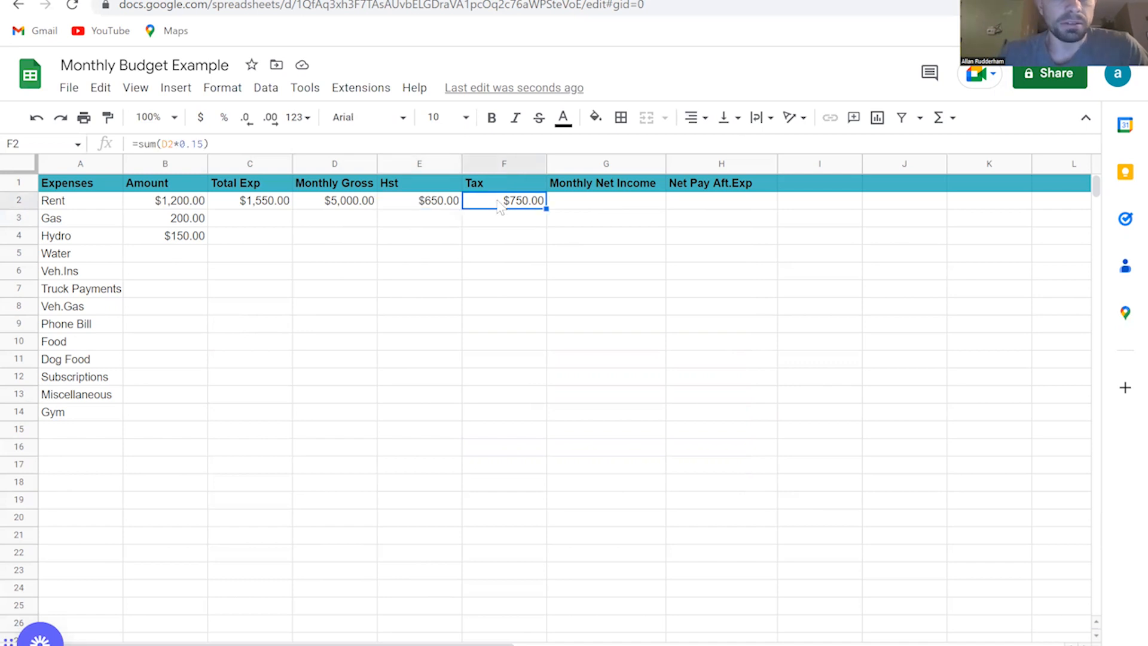
Enter the formula =sum(D2-E2-F2) in G2 under Monthly Net Income to subtract Hst and Tax from the monthly gross
left_click(595, 201)
double_click(595, 199)
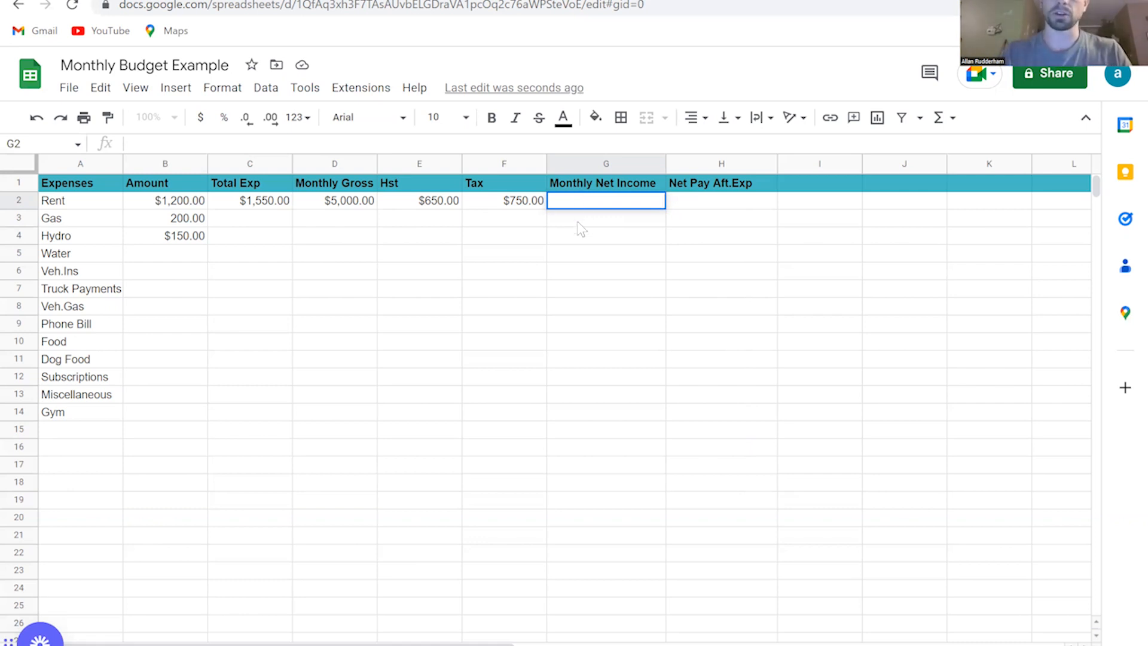
type("=sum(")
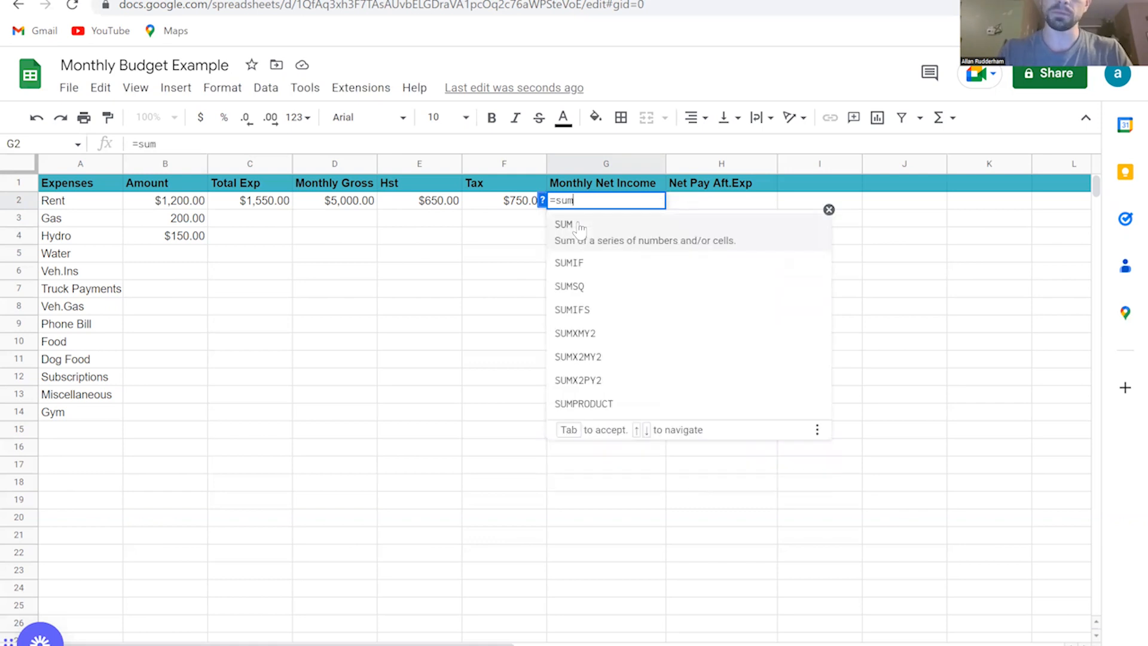
left_click(353, 206)
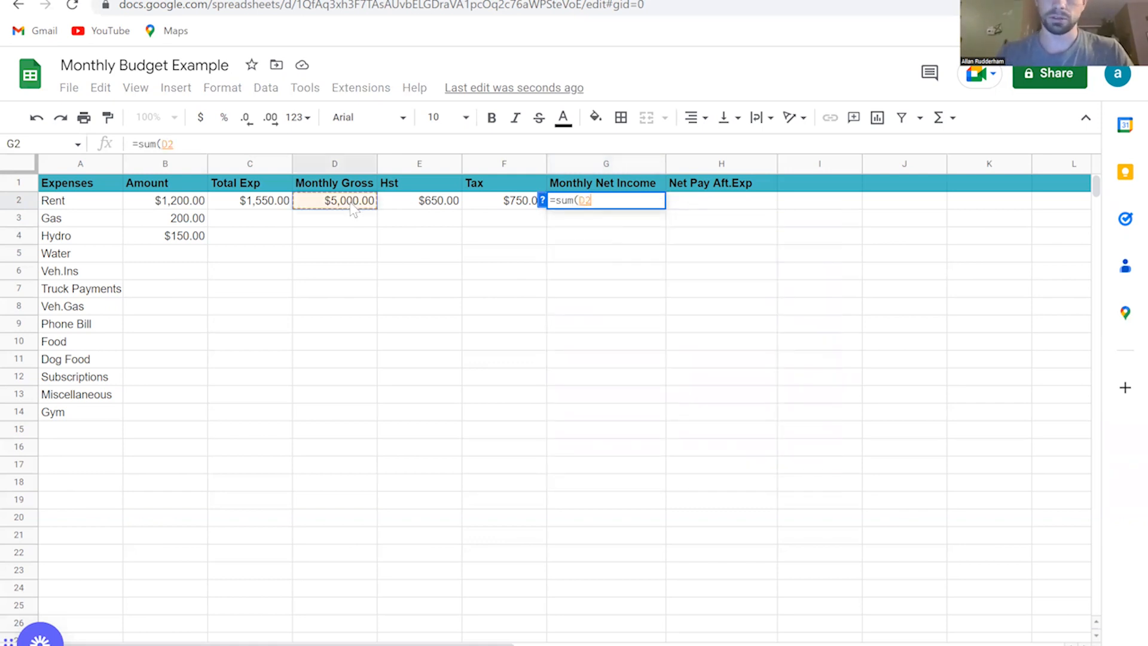
type("-")
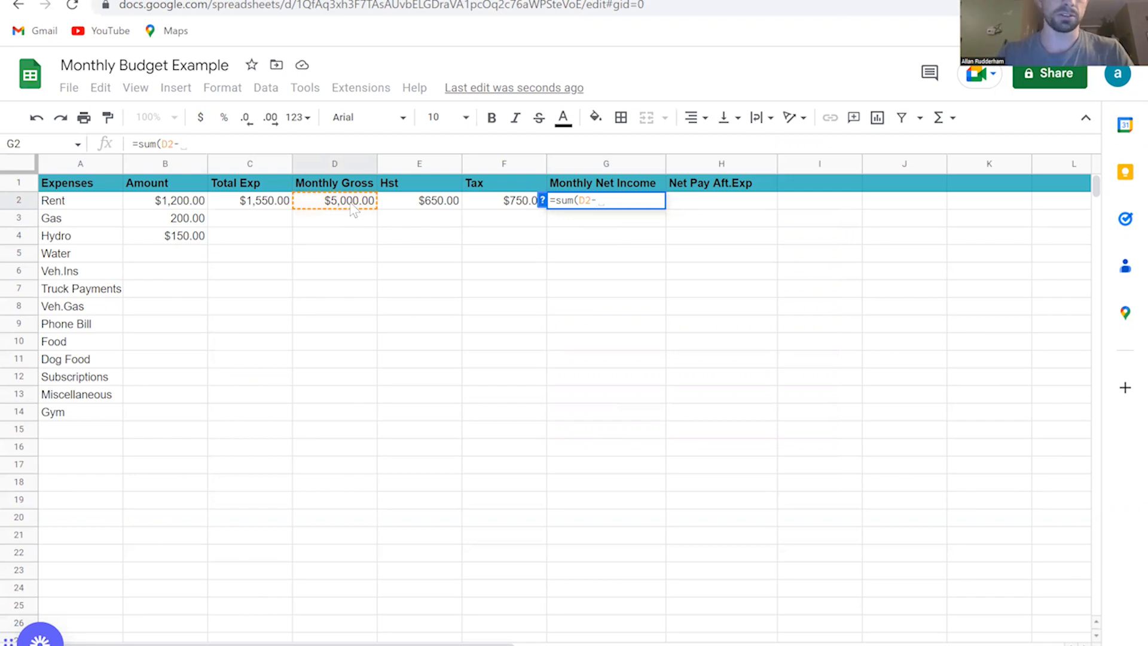
left_click(414, 207)
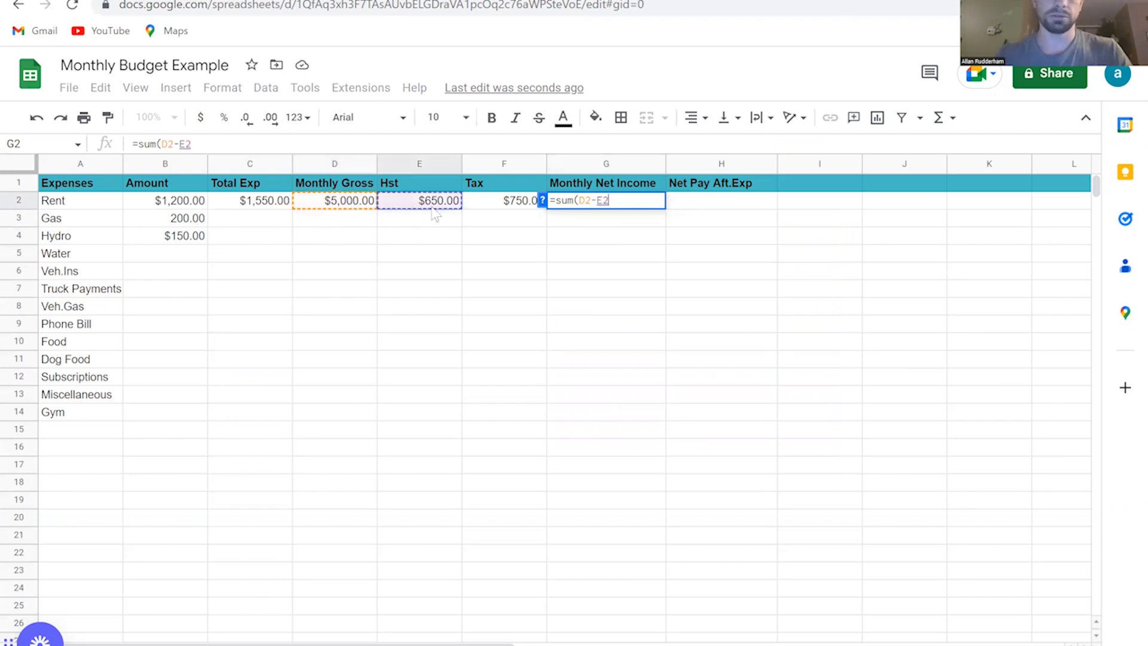
type("-")
left_click(508, 205)
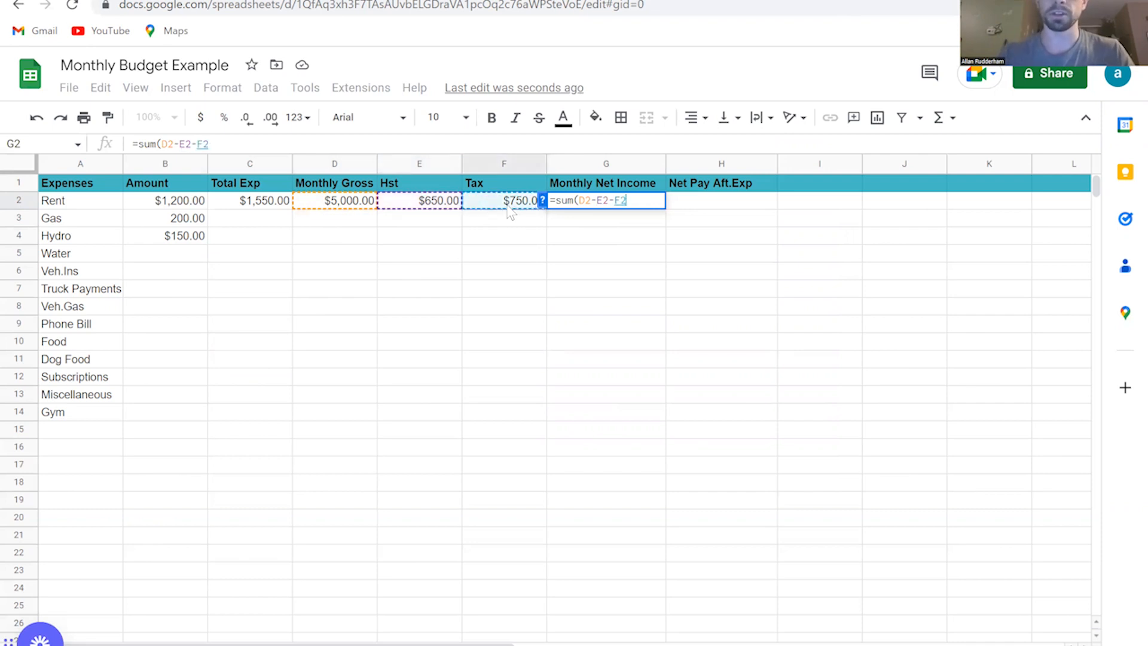
type(")")
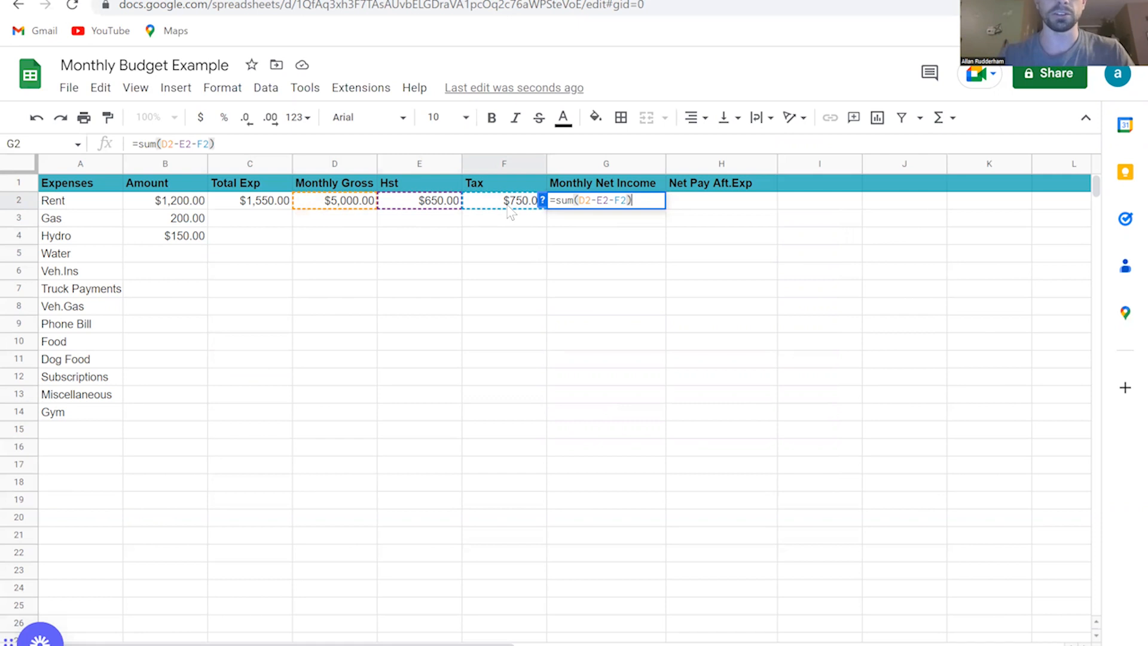
key("Return")
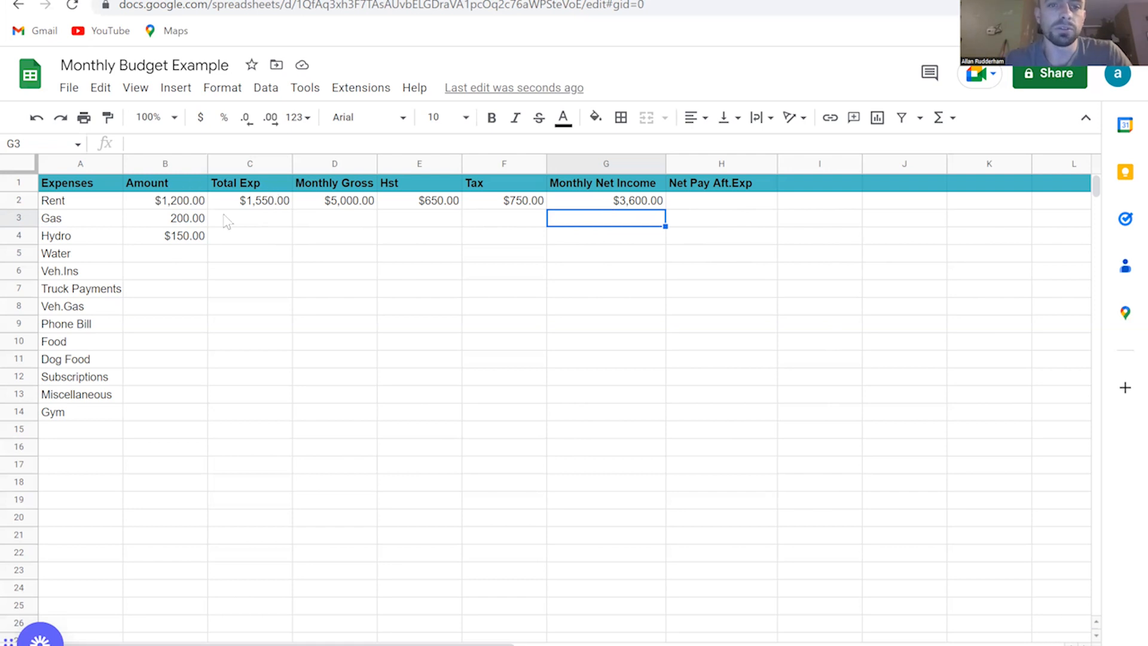
Fill in the amounts in B5:B9: Water 50, Veh.Ins 100, Truck Payments 400, Veh.Gas 100 and Phone Bill 80
double_click(171, 255)
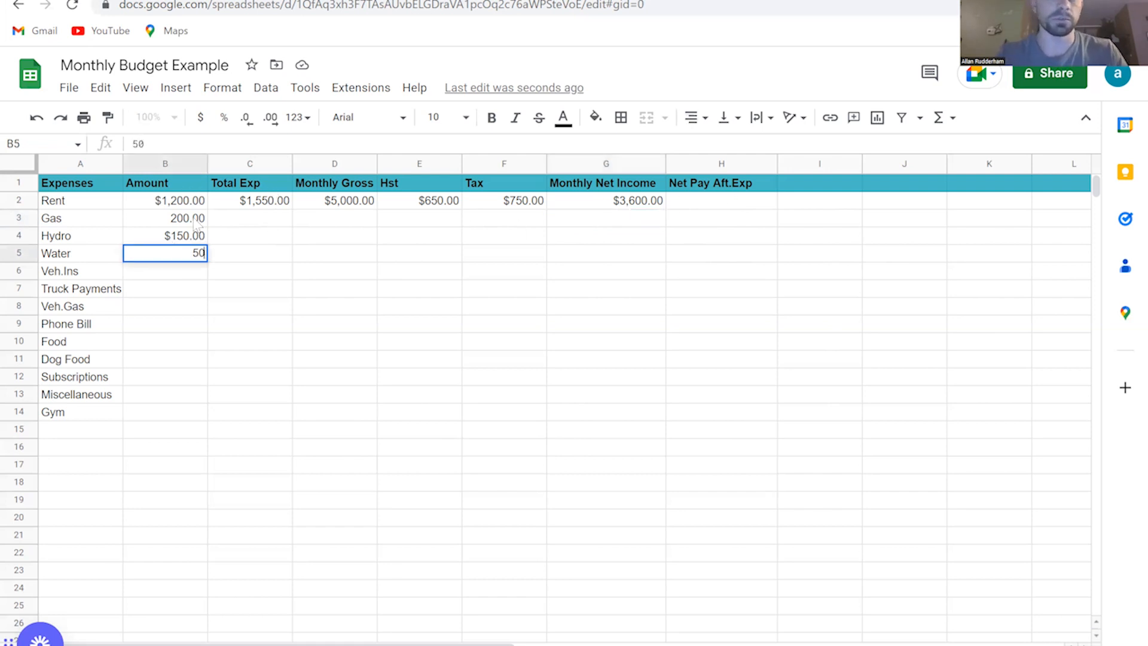
type("50")
key("Return")
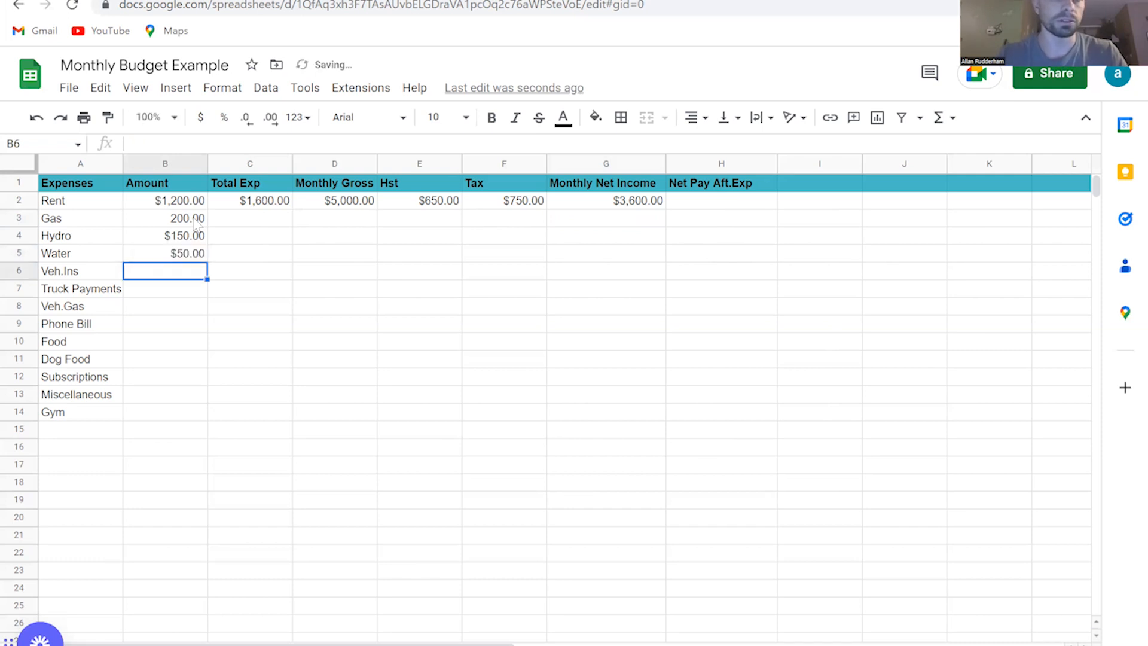
type("100")
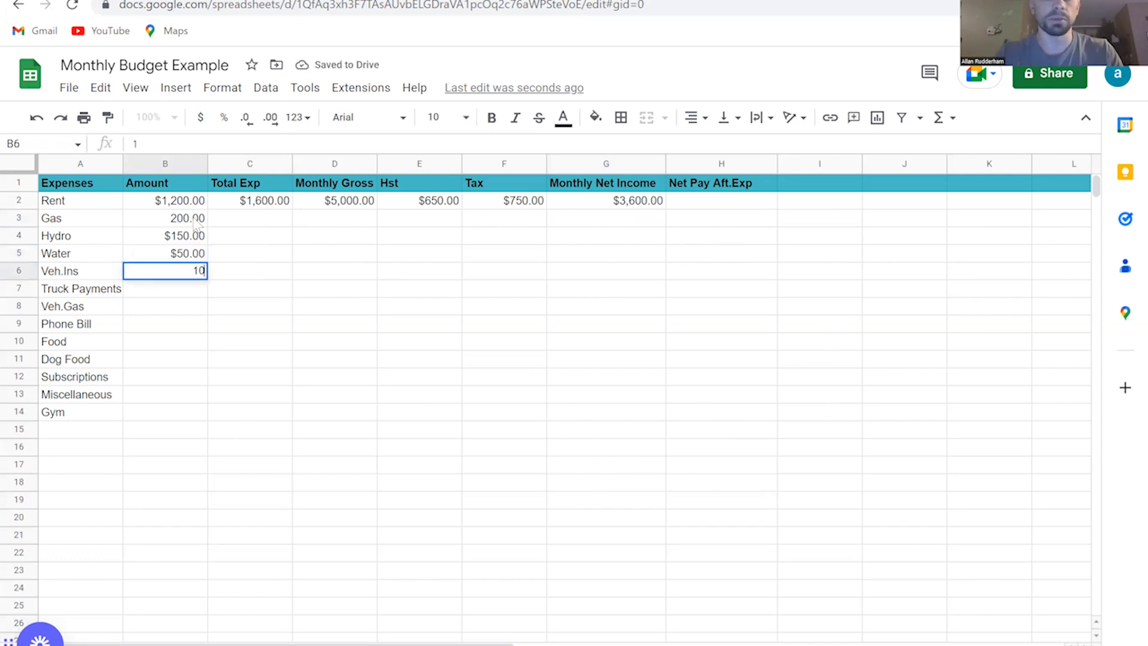
key("Return")
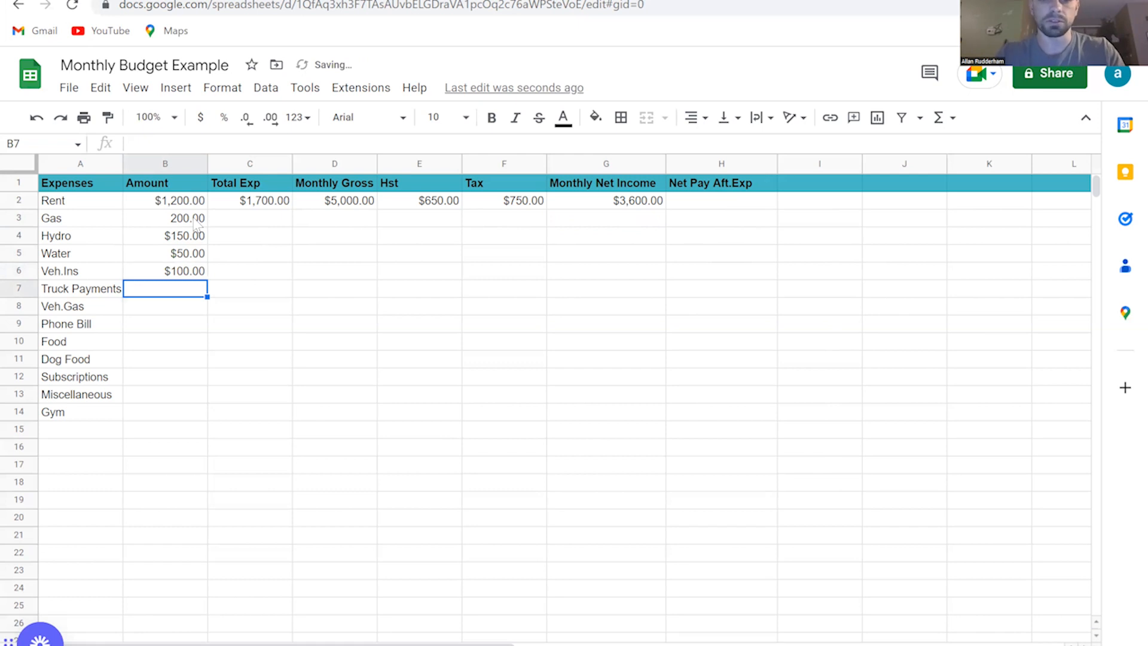
type("400")
key("Return")
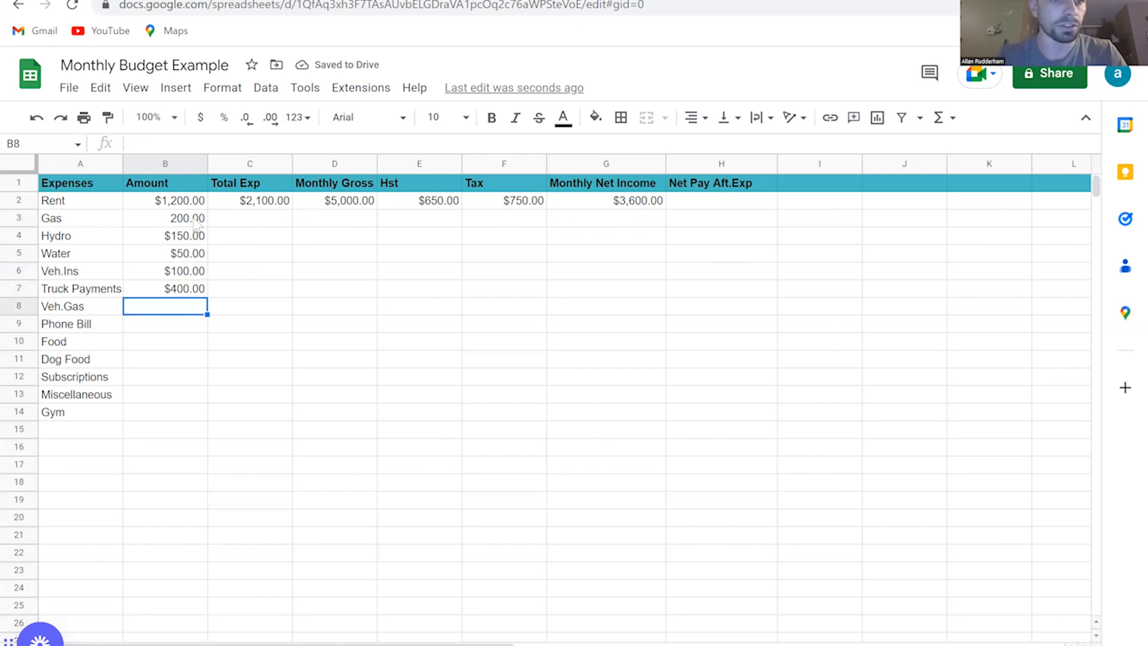
type("100")
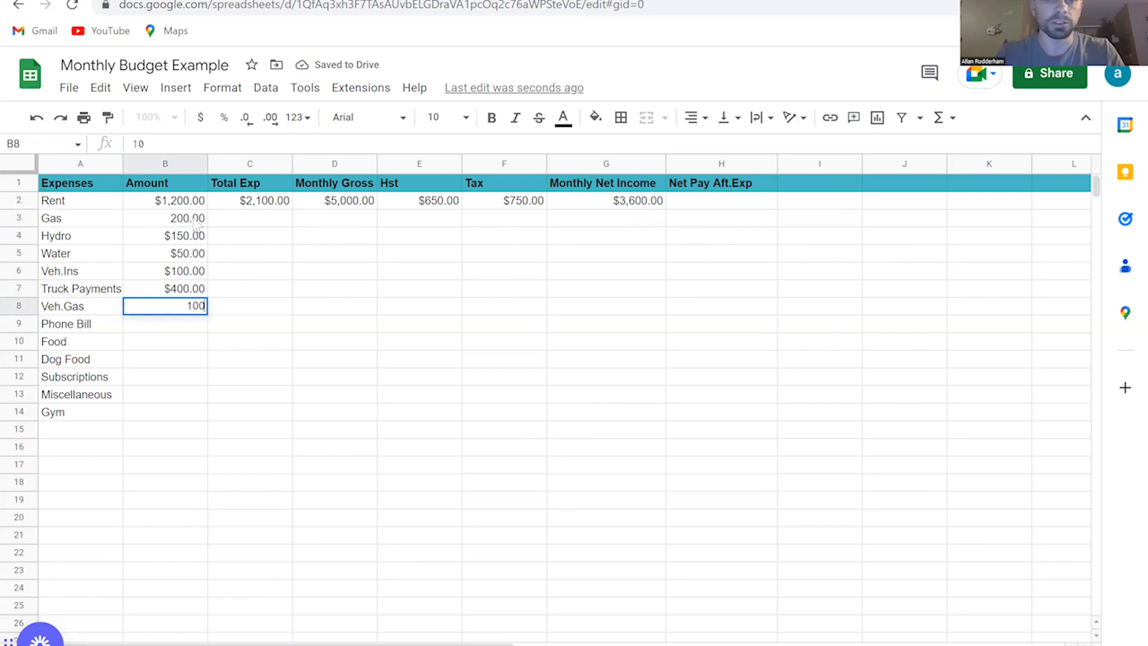
key("Return")
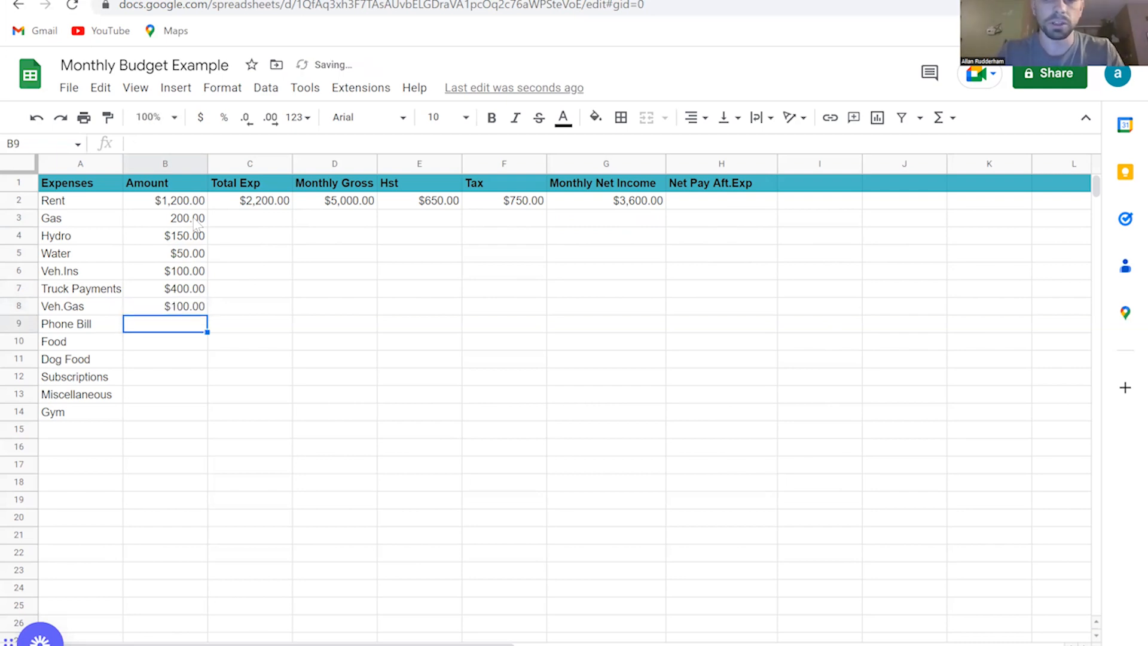
type("80")
key("Return")
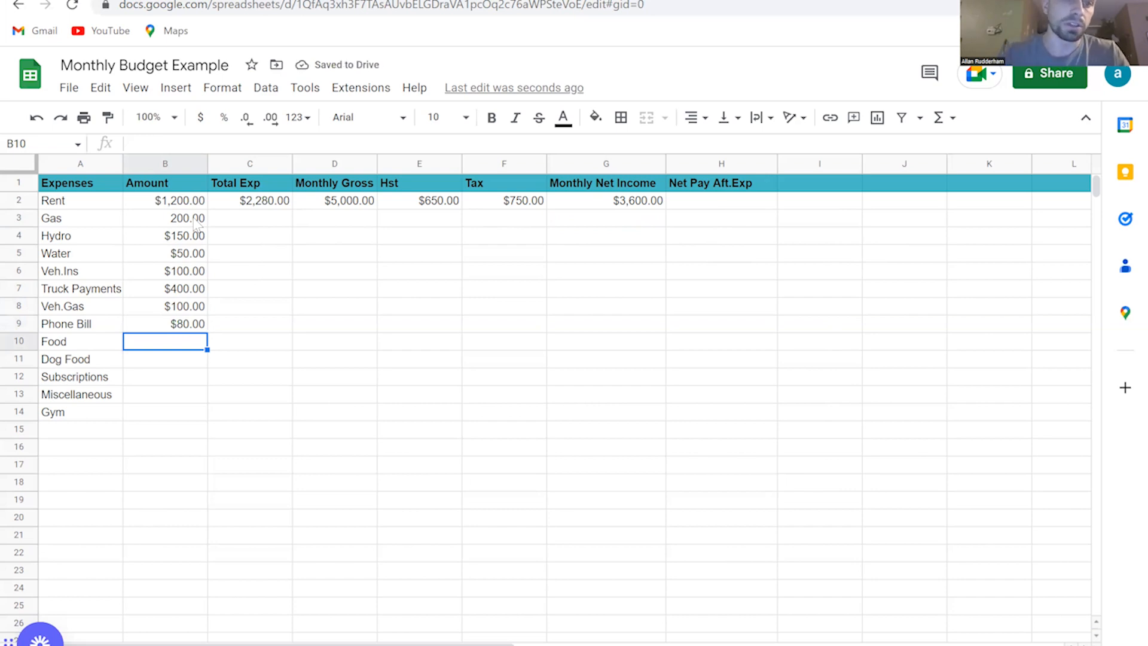
Check the Total Exp formula in C2 and enter 200 for Food in B10 and 100 for Dog Food in B11
left_click(242, 203)
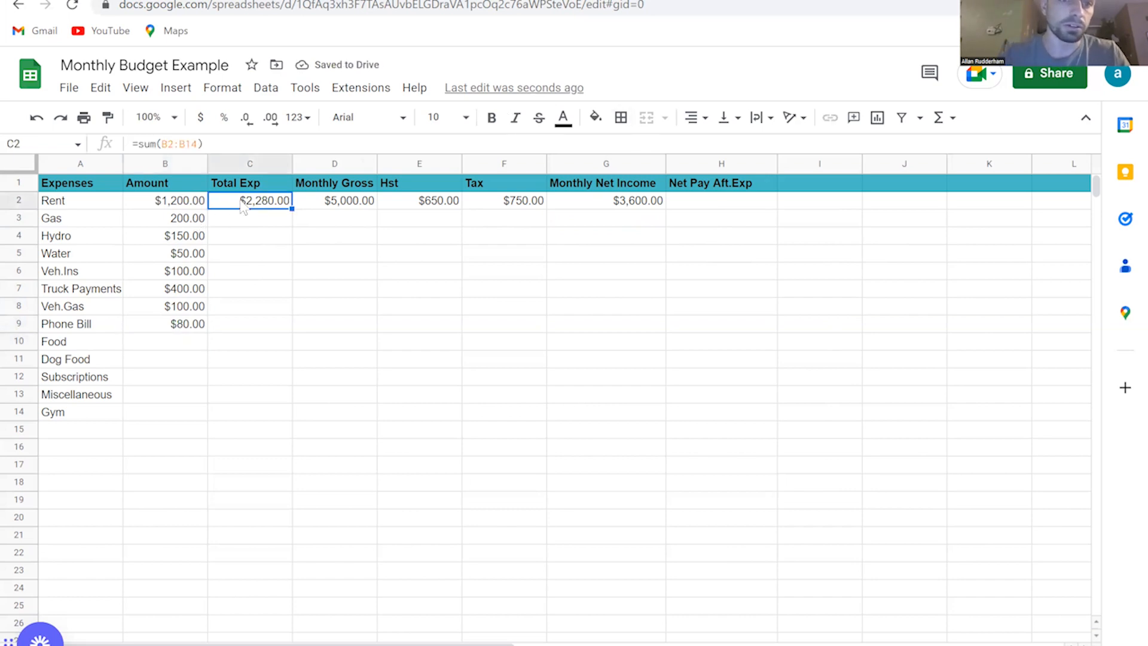
double_click(158, 342)
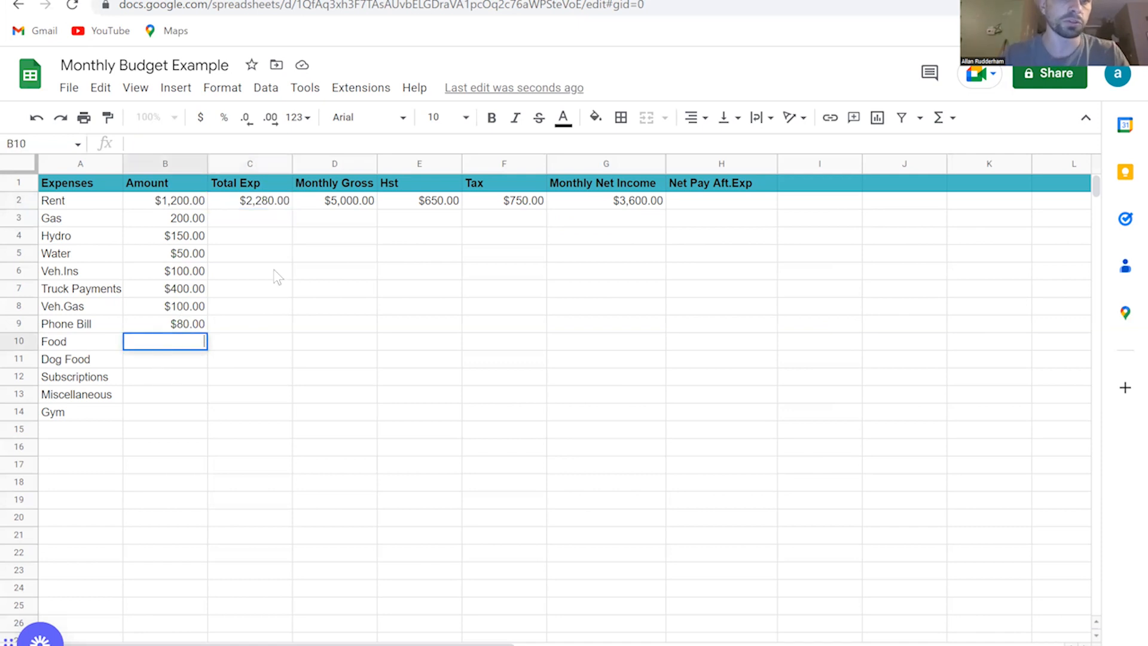
left_click(242, 205)
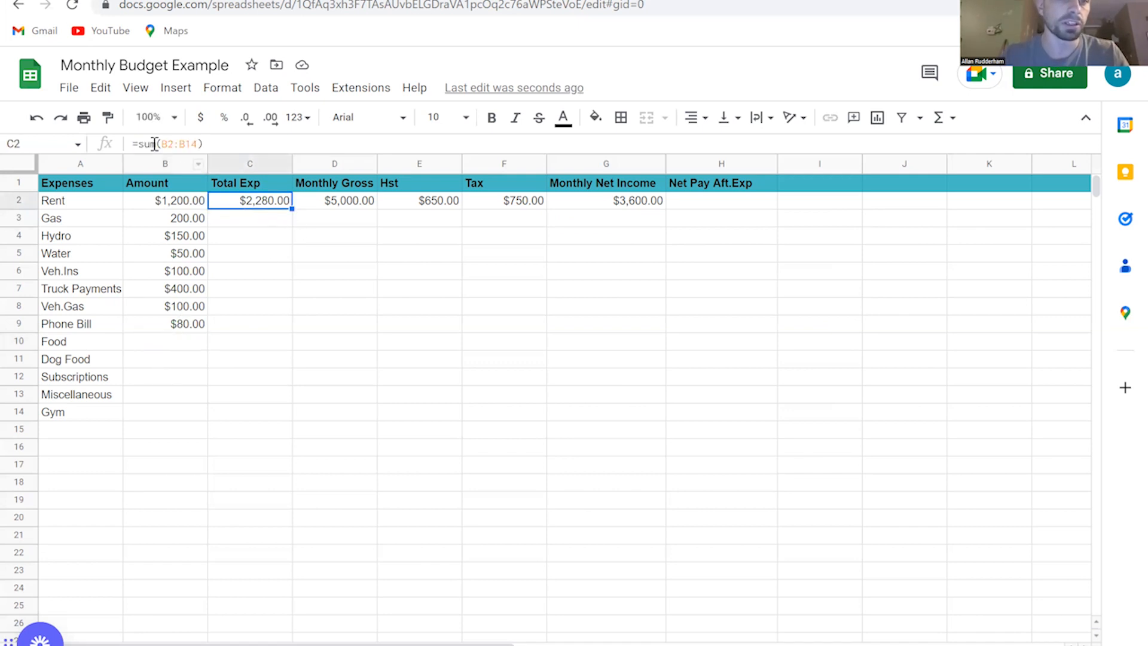
left_click(166, 343)
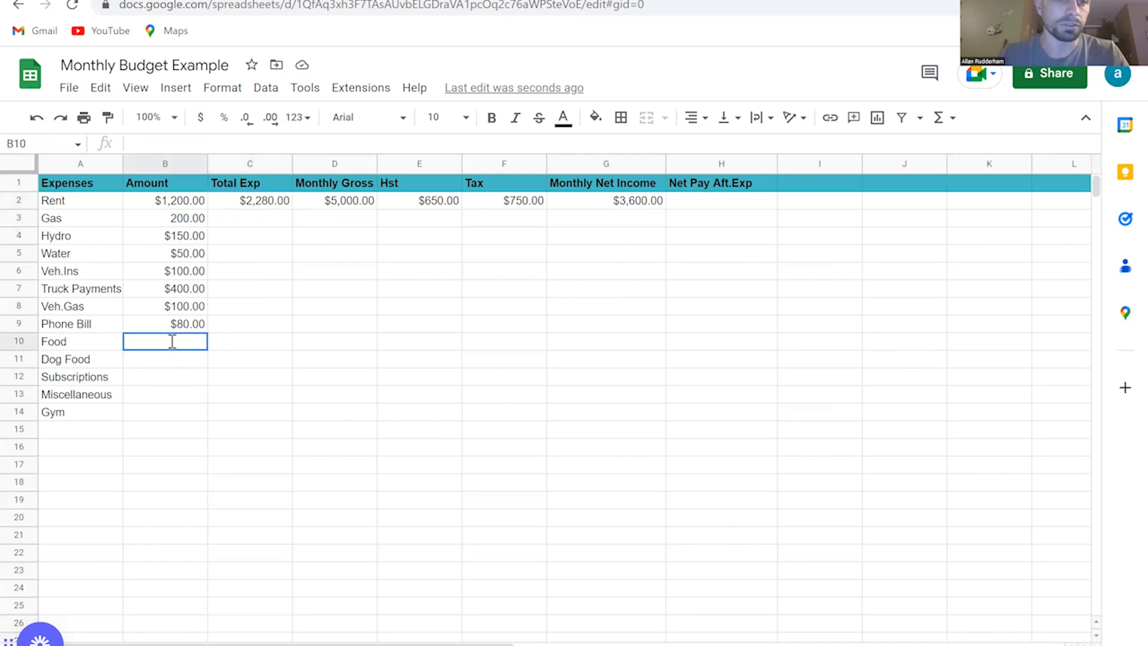
double_click(173, 345)
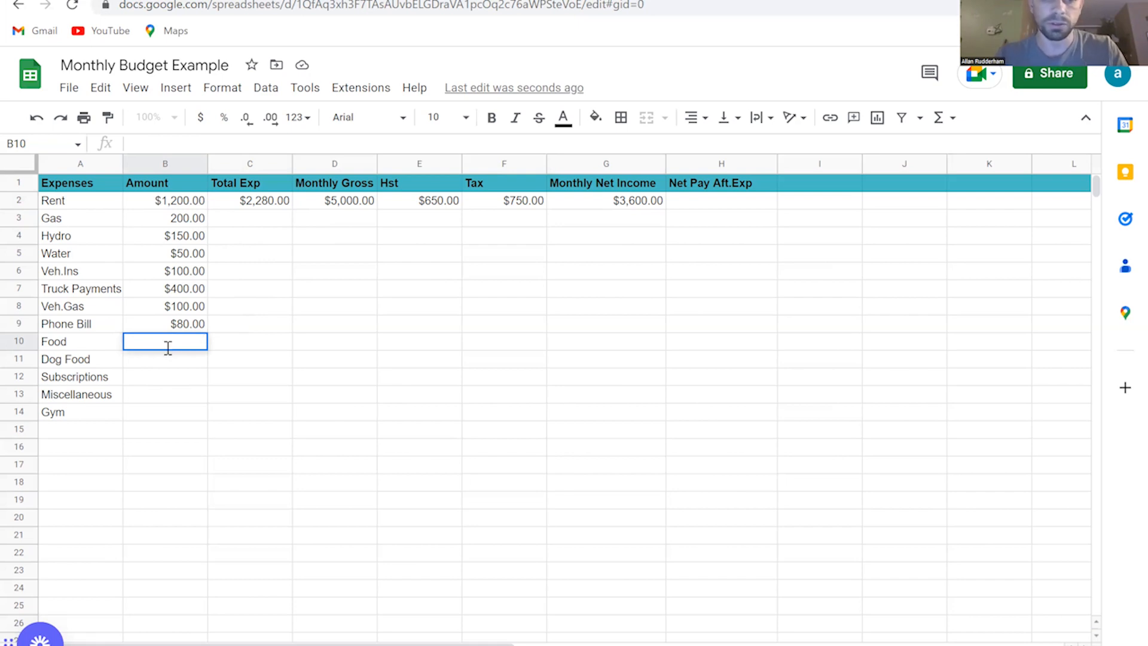
type("200")
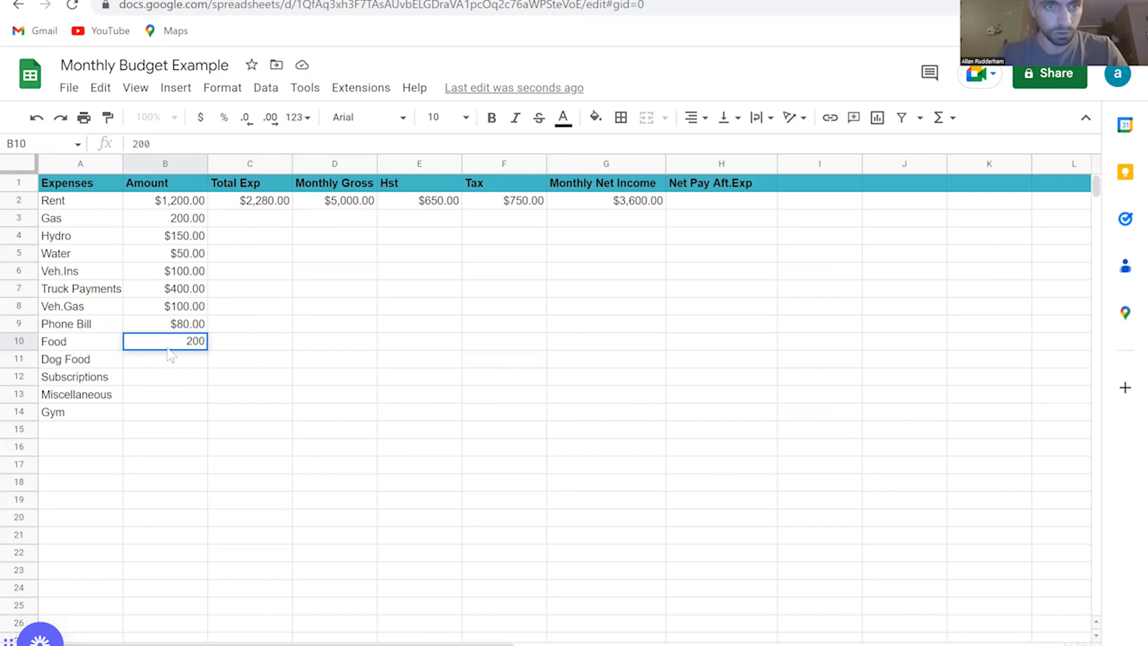
key("Return")
type("100")
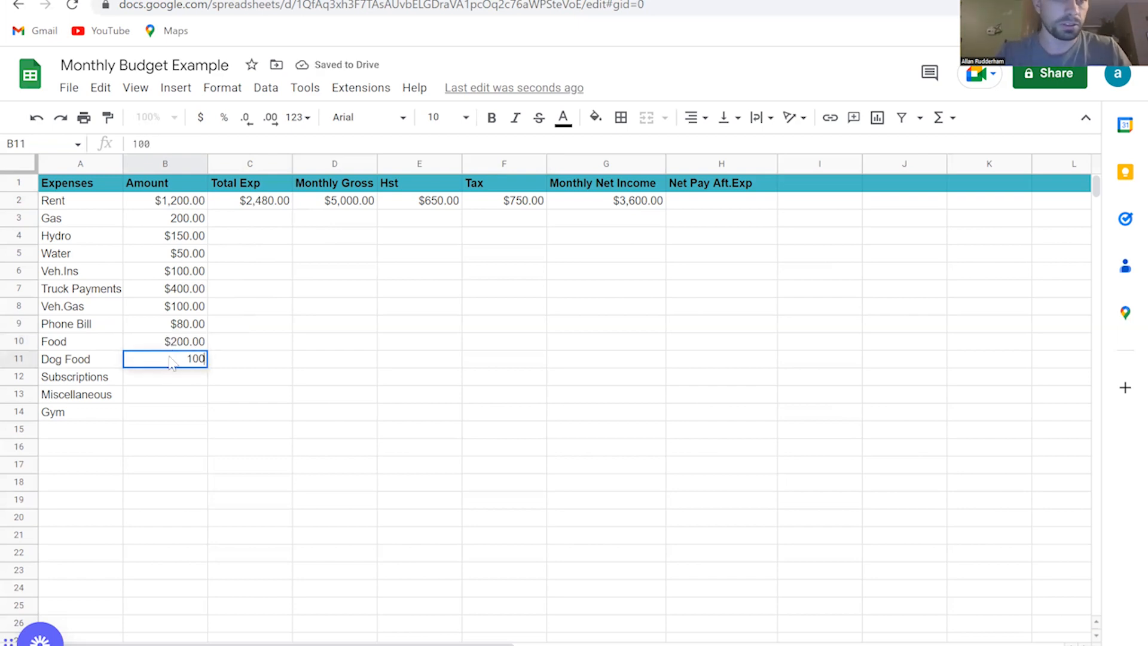
key("Return")
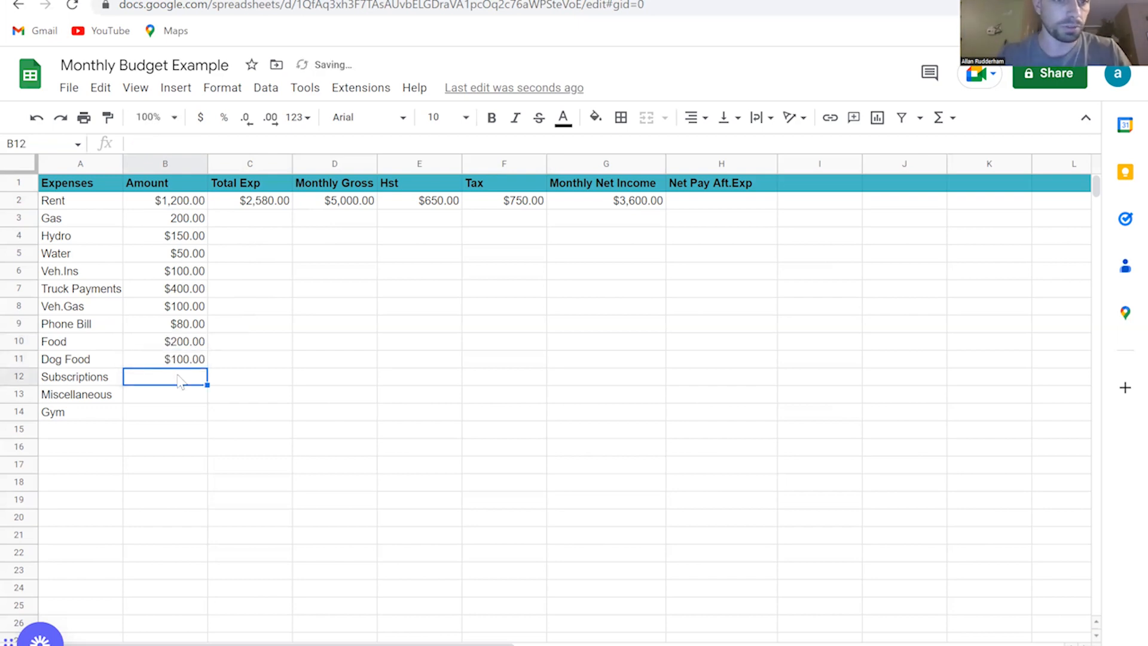
Fill in the remaining amounts in B12:B14: Subscriptions 50, Miscellaneous 200 and Gym 50
double_click(178, 378)
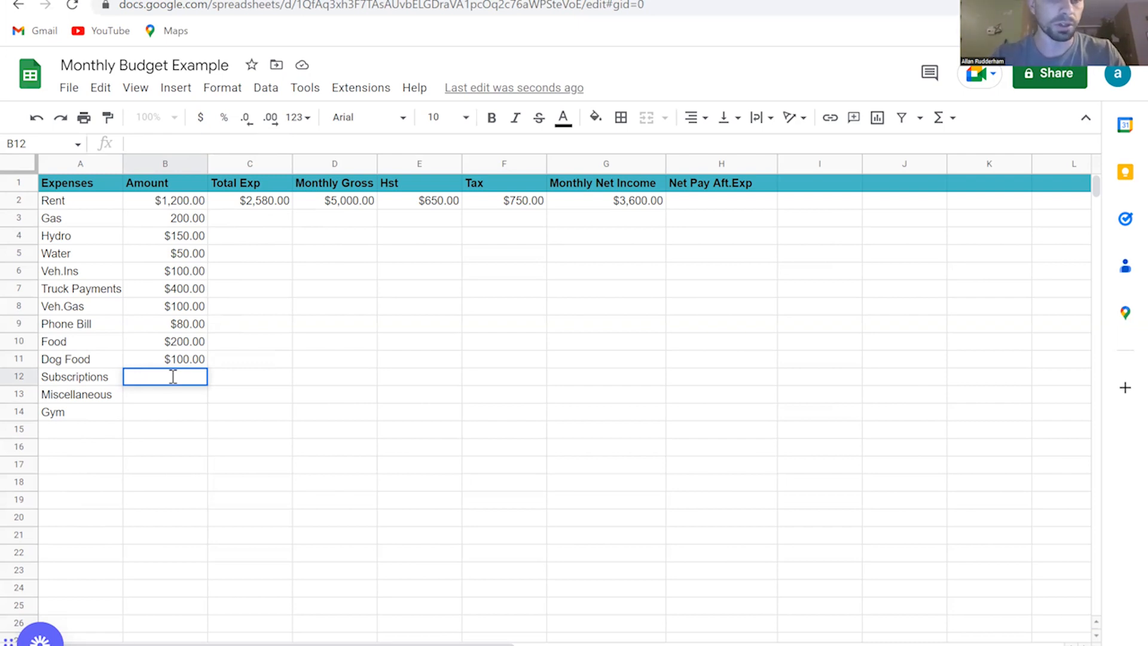
type("0")
key("Return")
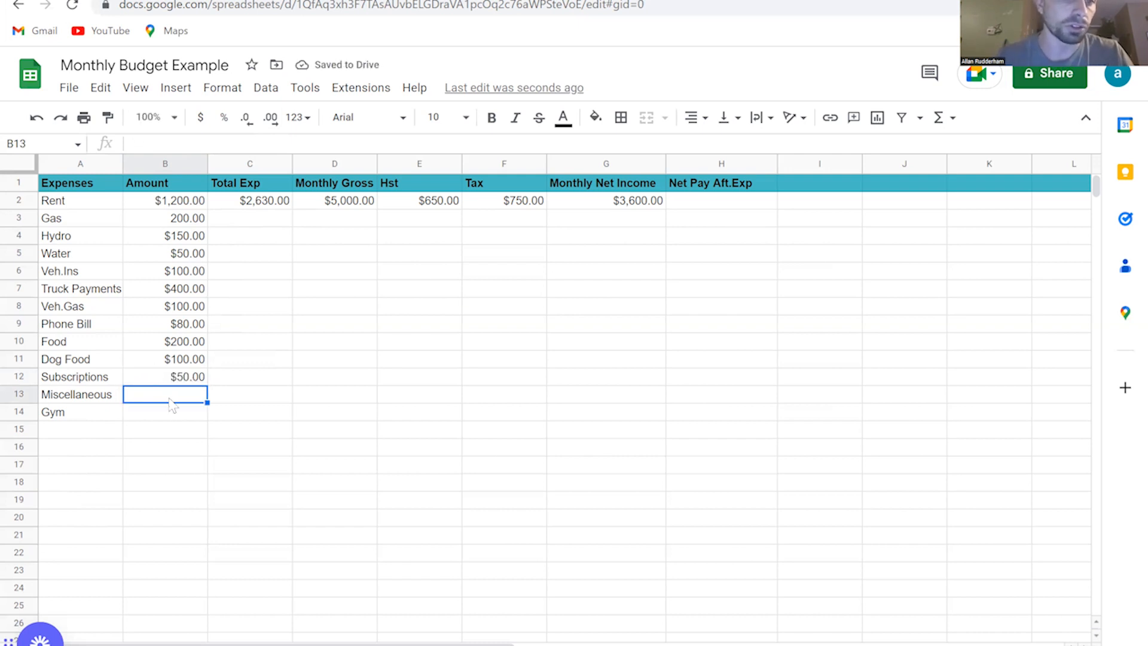
double_click(169, 394)
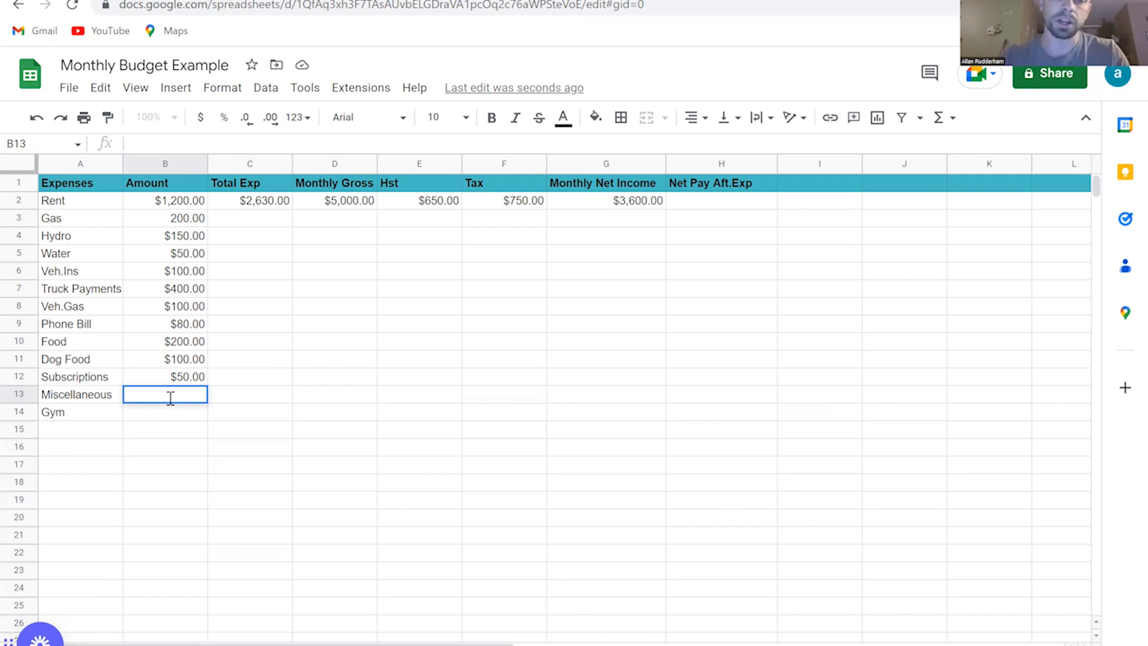
type("200")
key("Return")
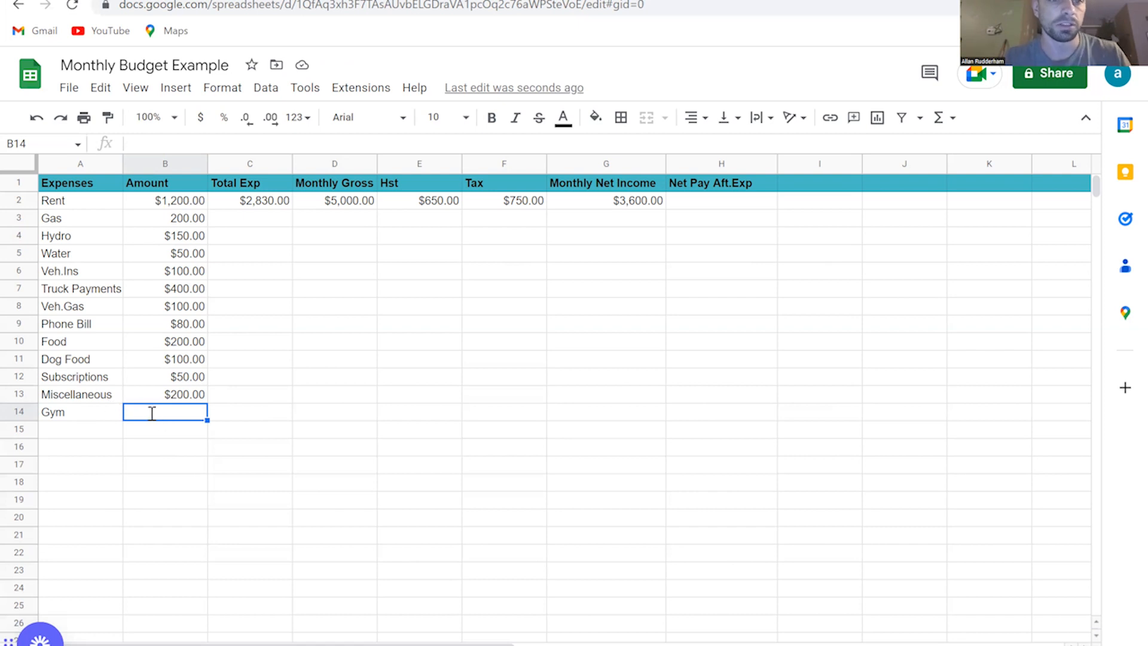
type("50")
key("Return")
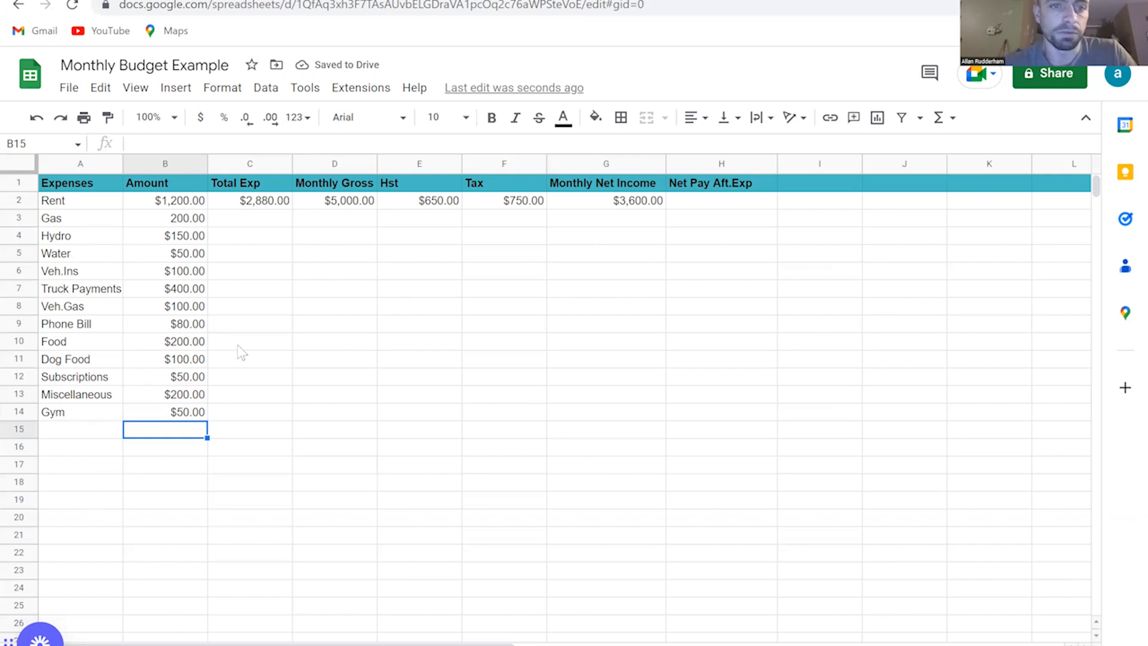
left_click(260, 290)
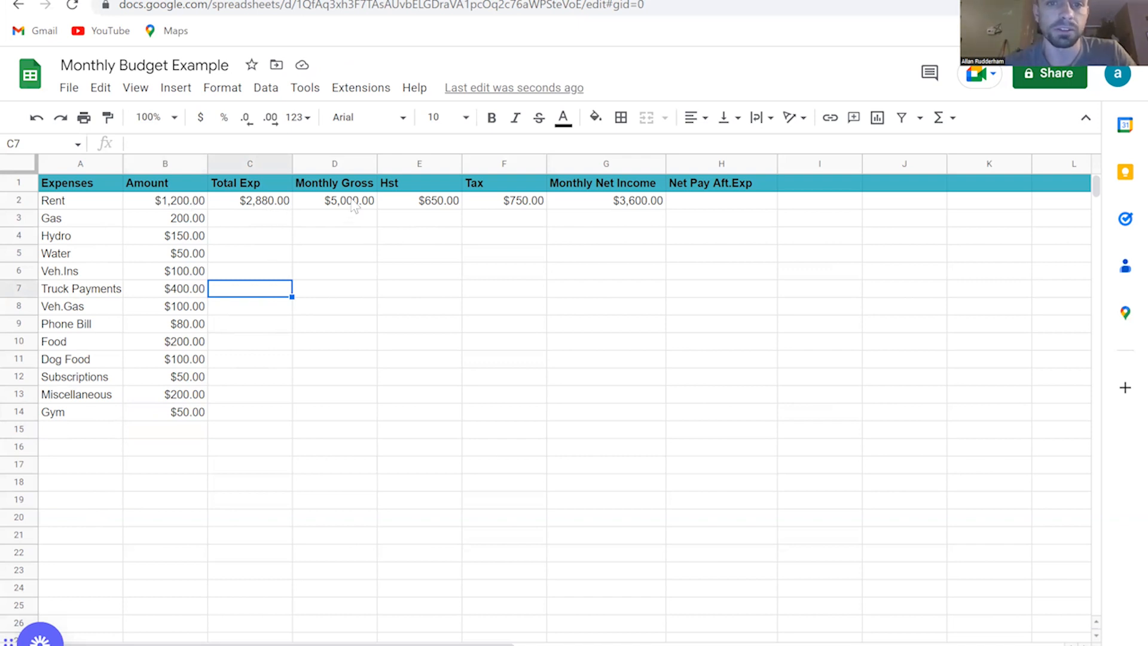
Enter the formula =sum(G2-C2) in H2 under Net Pay Aft.Exp to subtract the total expenses from the monthly net income
double_click(694, 200)
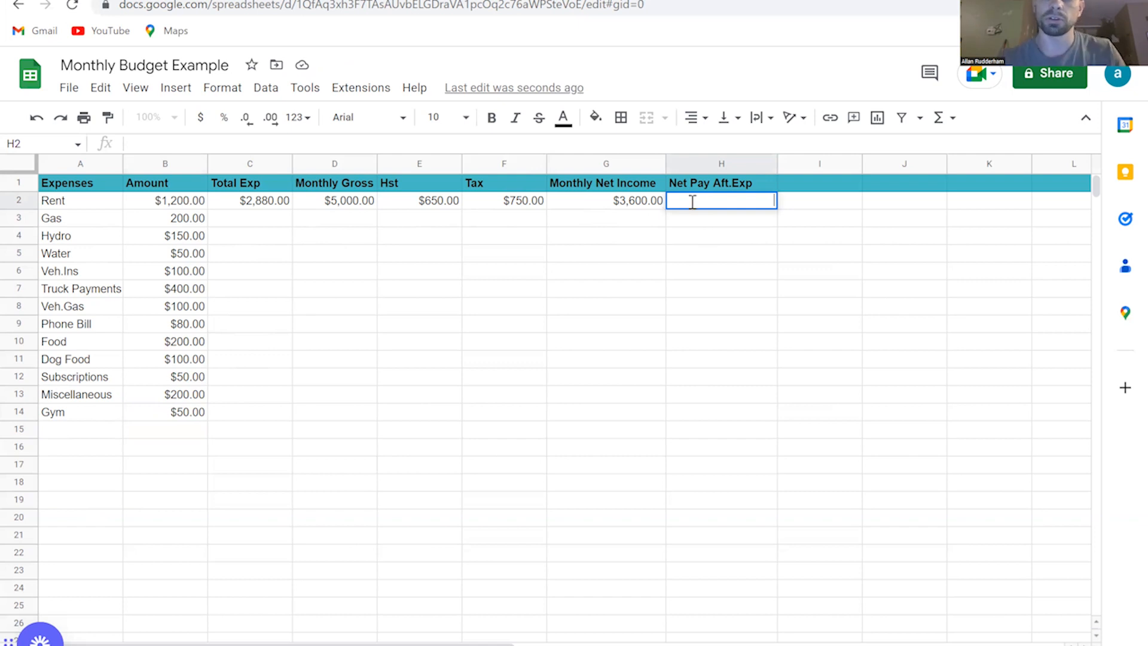
type("=sum")
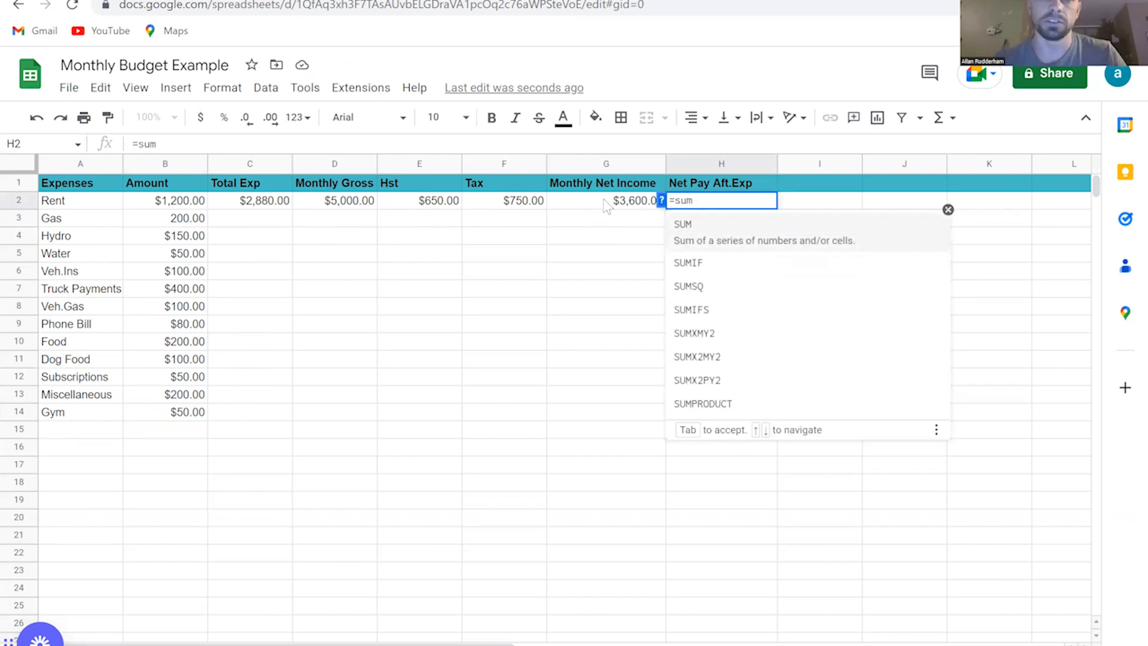
left_click(607, 204)
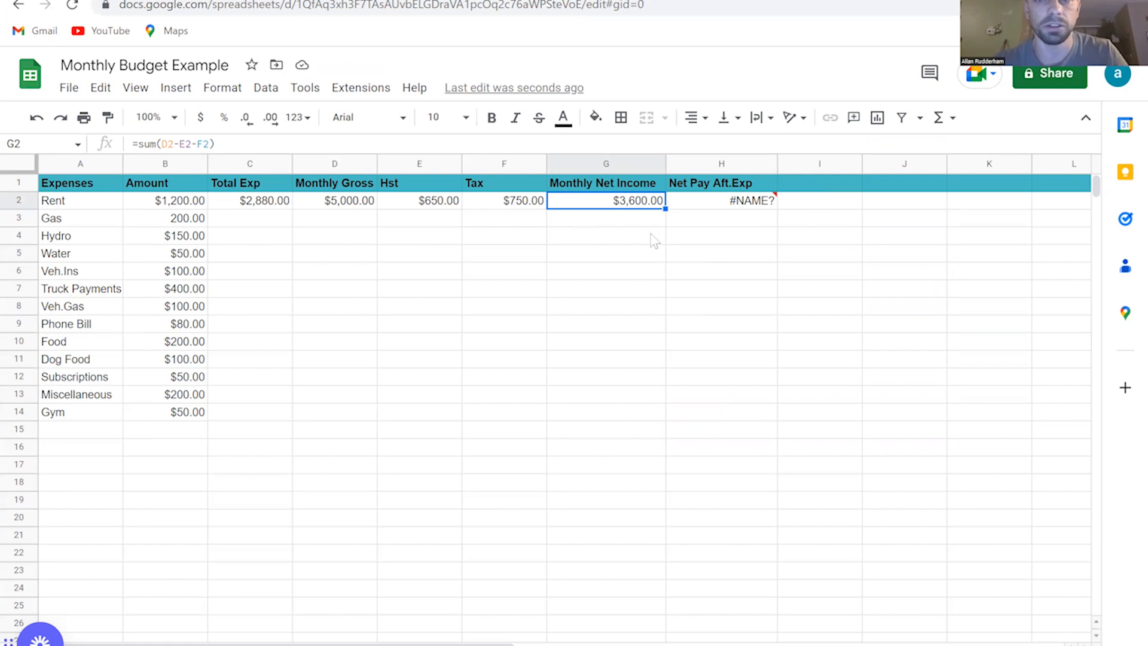
left_click(716, 203)
double_click(715, 201)
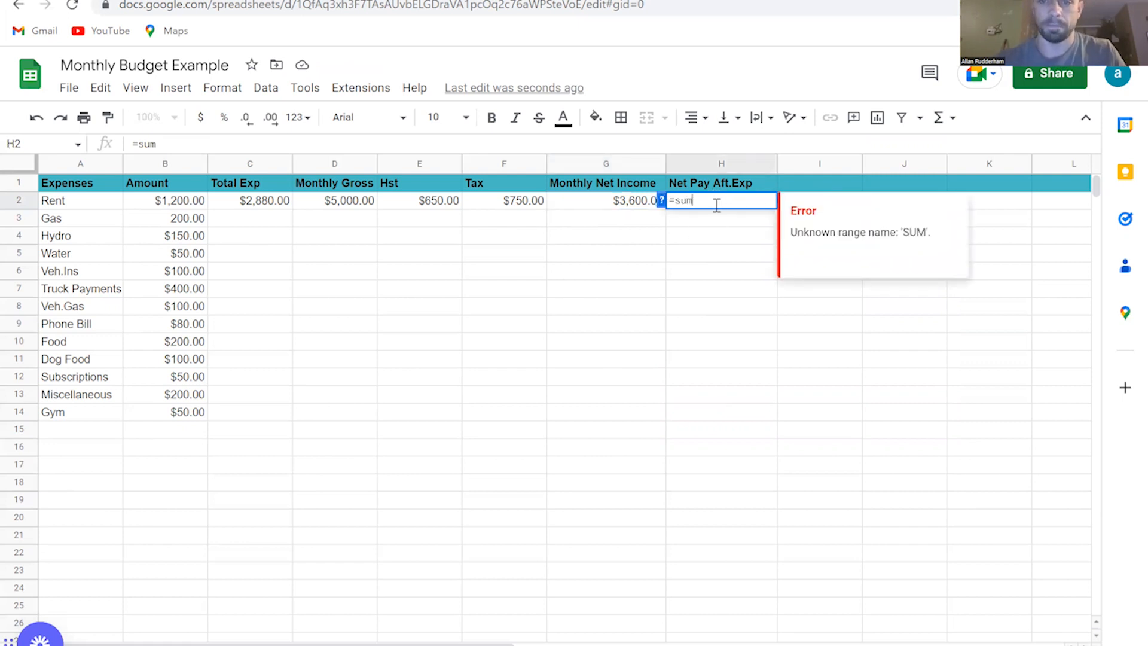
type("(")
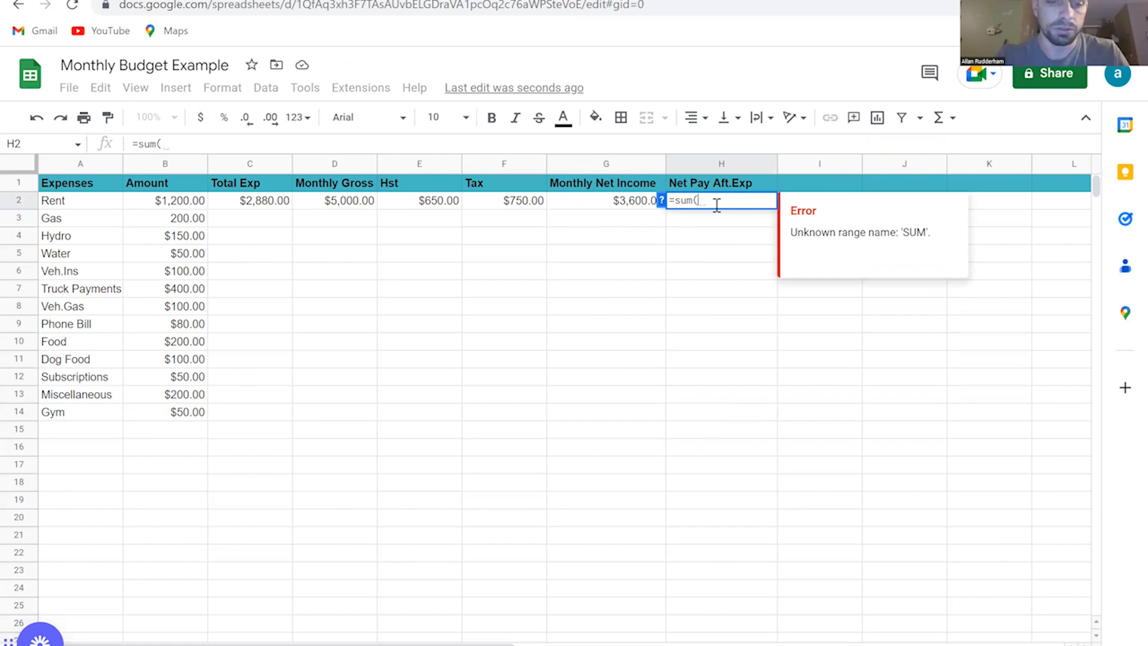
type("G2")
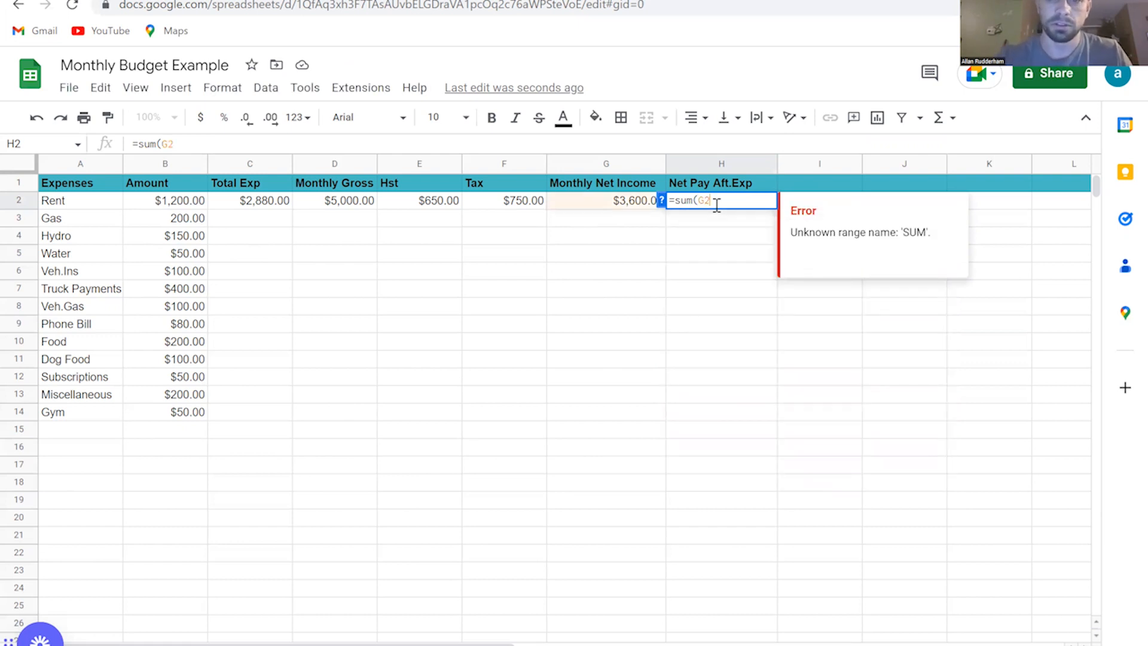
type("-")
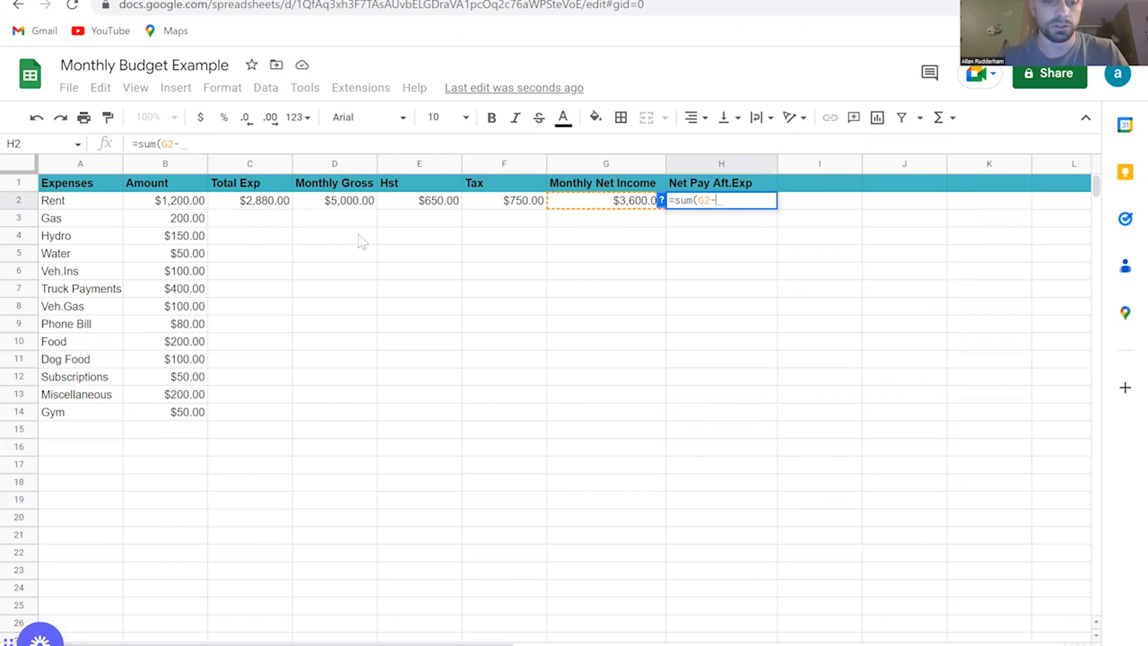
type("C2)")
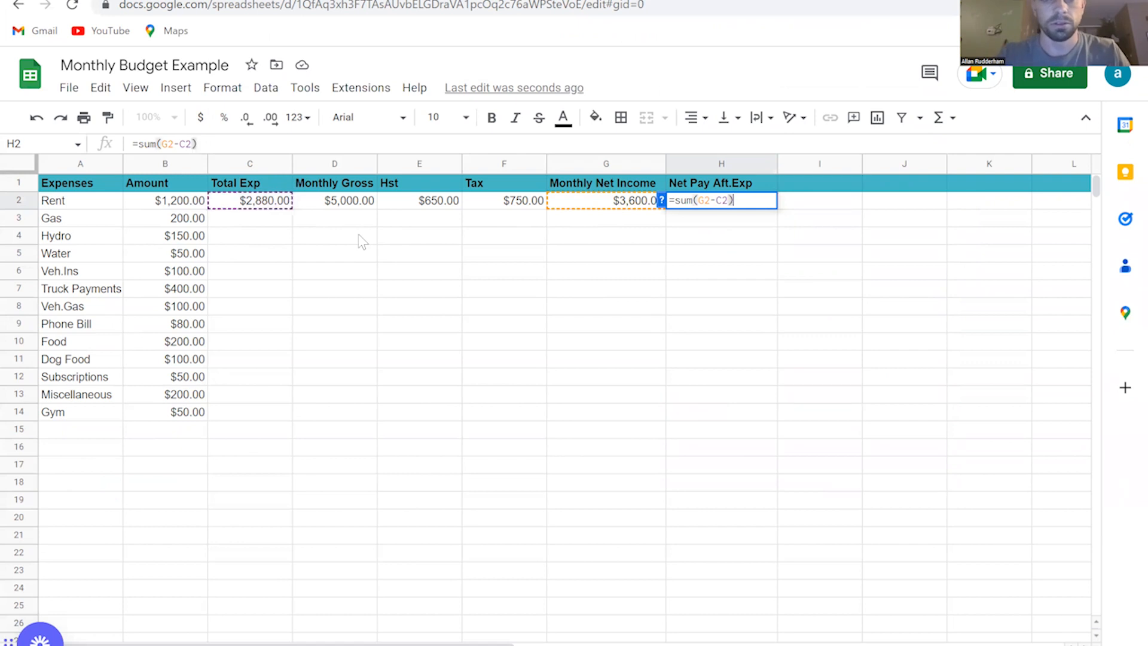
key("Return")
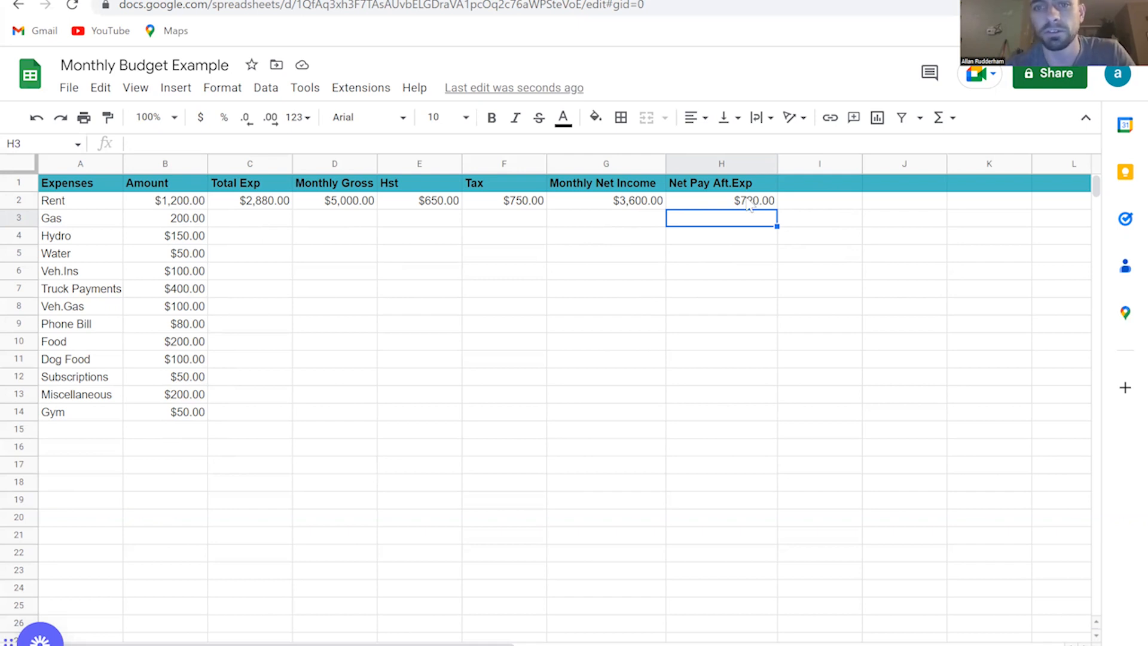
left_click(794, 202)
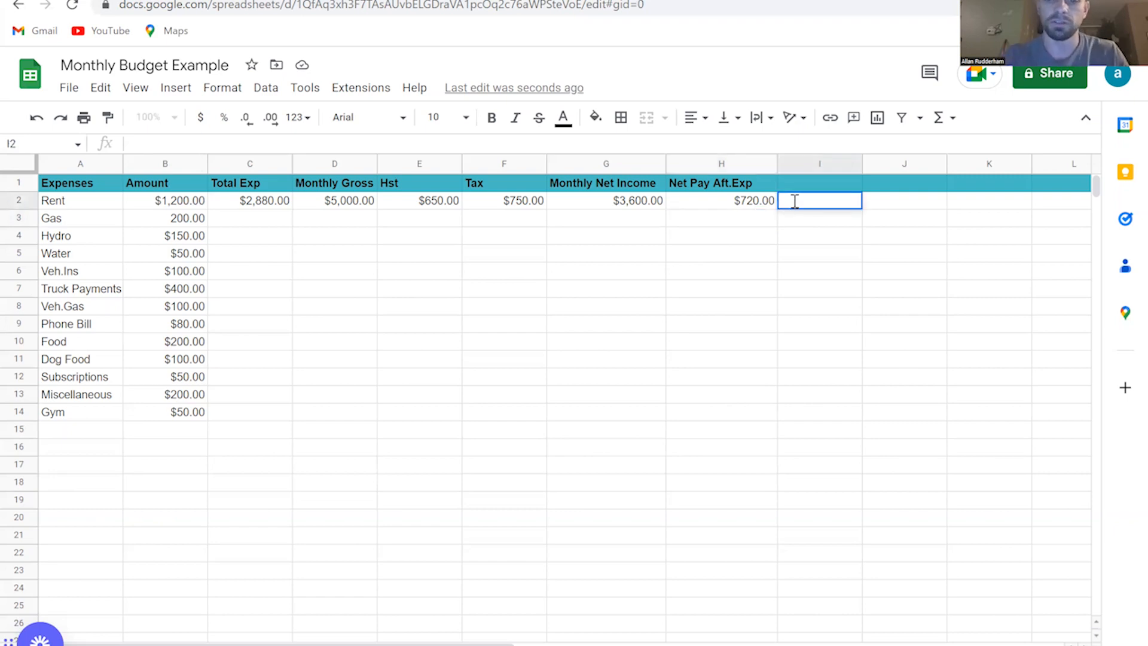
type("8800")
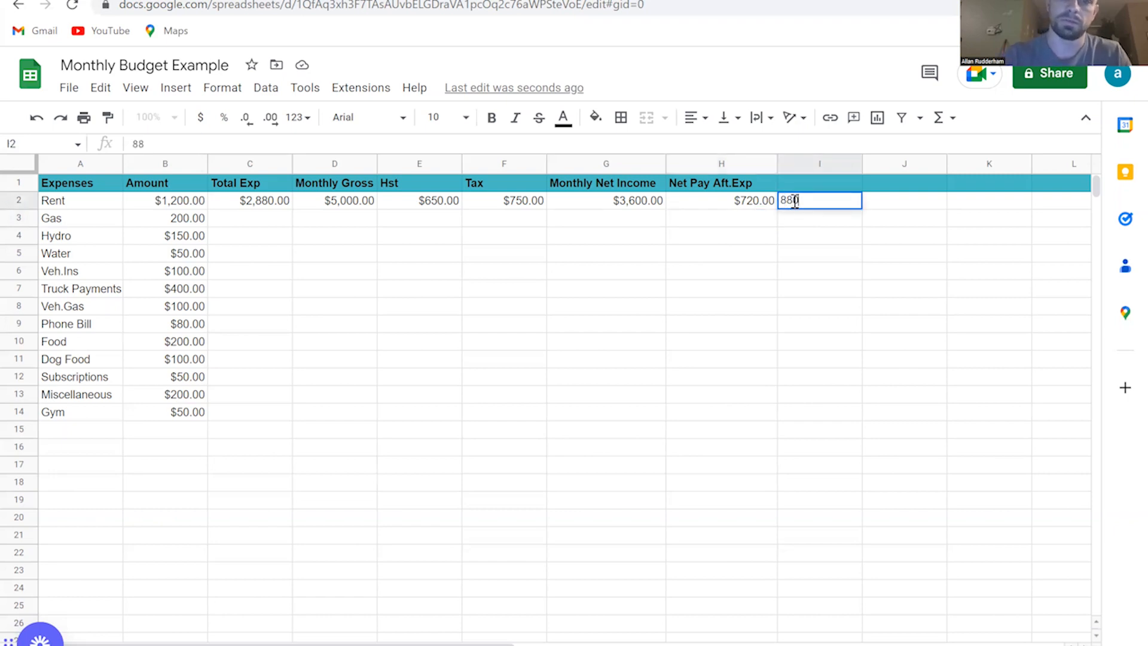
key("Return")
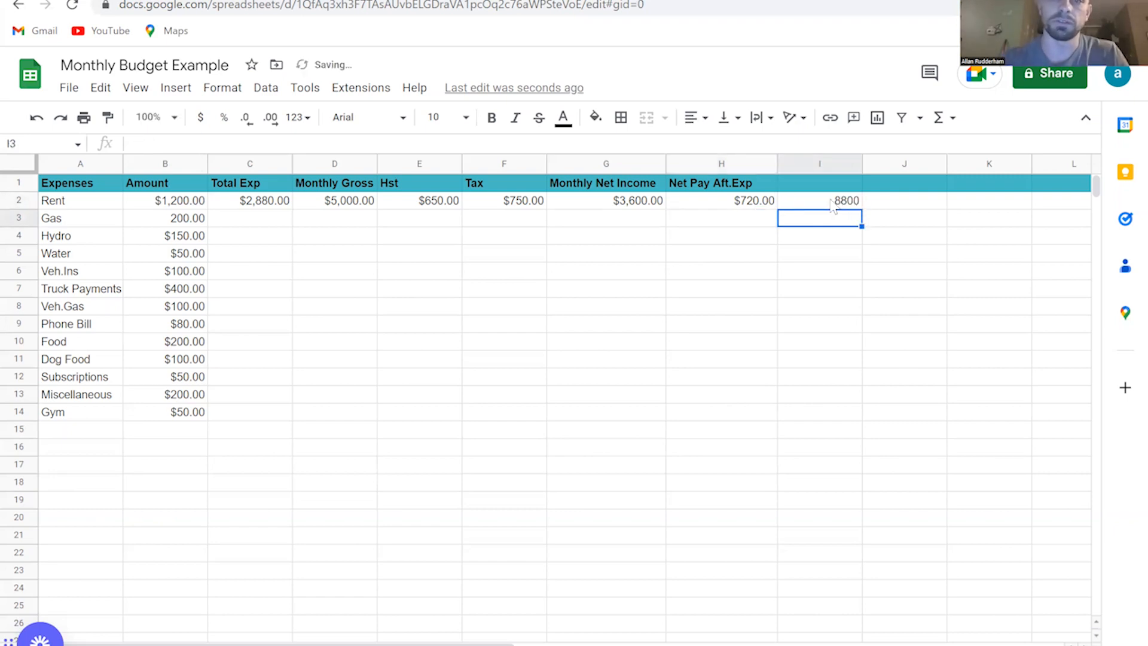
double_click(830, 200)
left_click(818, 239)
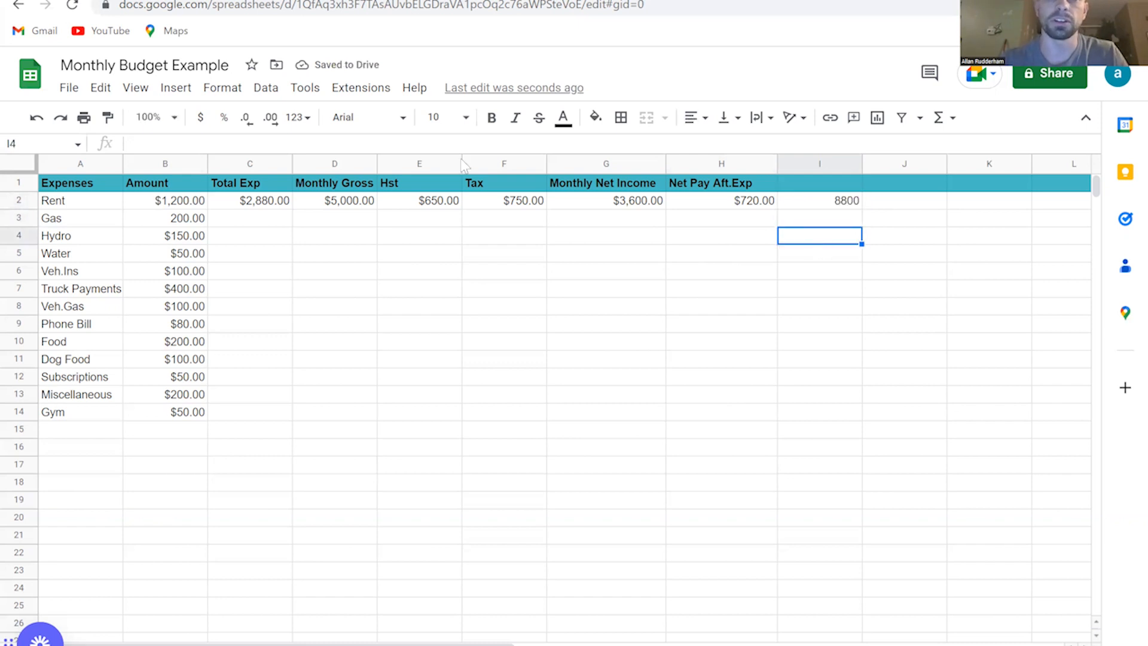
double_click(837, 203)
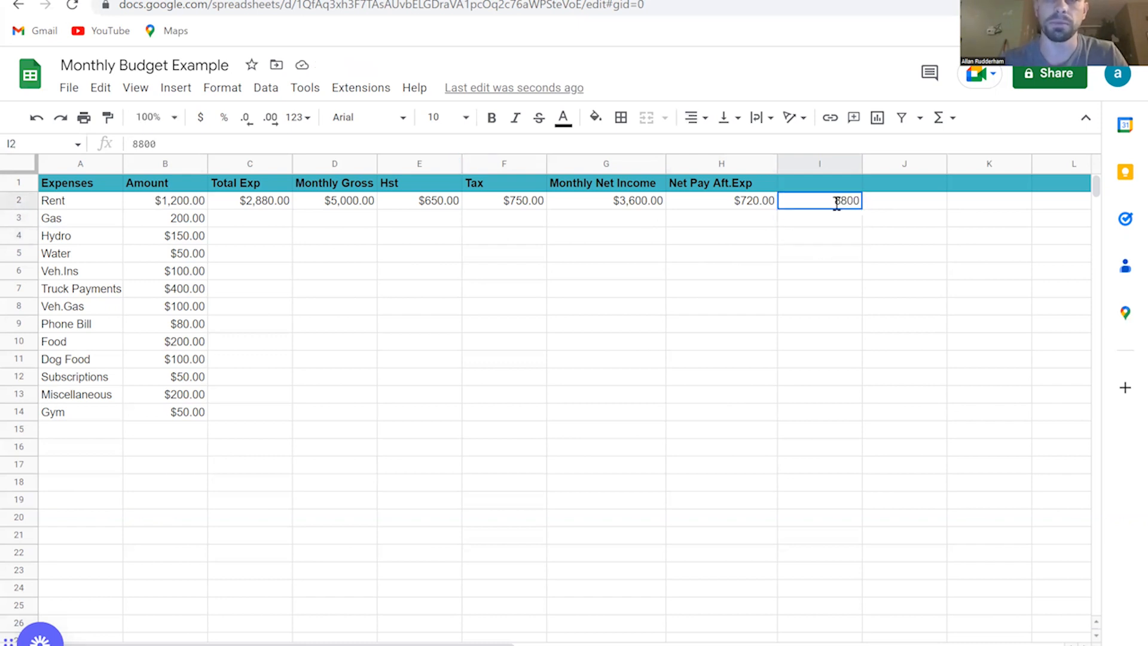
key("BackSpace")
key("BackSpace")
key("BackSpace")
key("BackSpace")
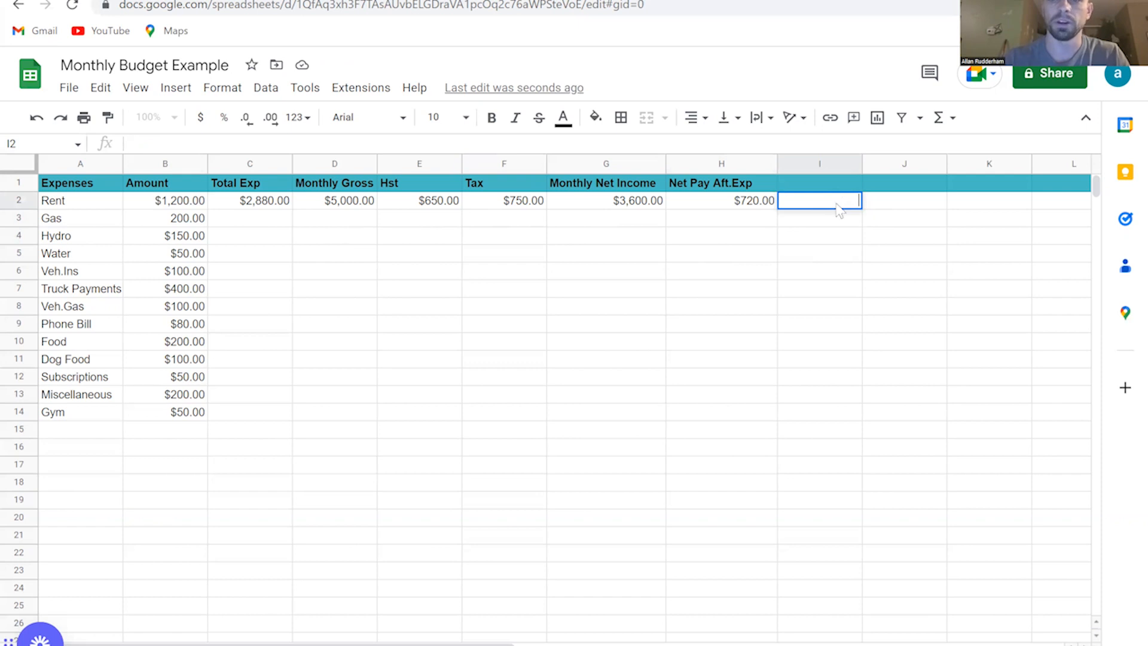
key("Return")
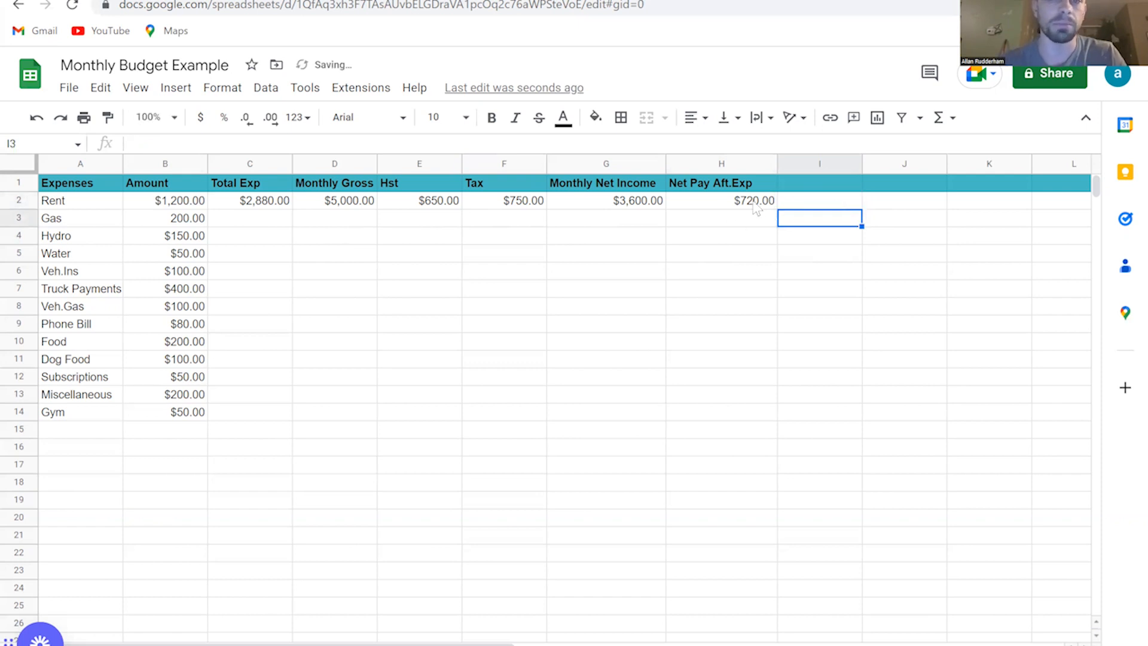
Set the Monthly Gross in D2 to 4000 to test how the net pay after expenses responds
double_click(351, 203)
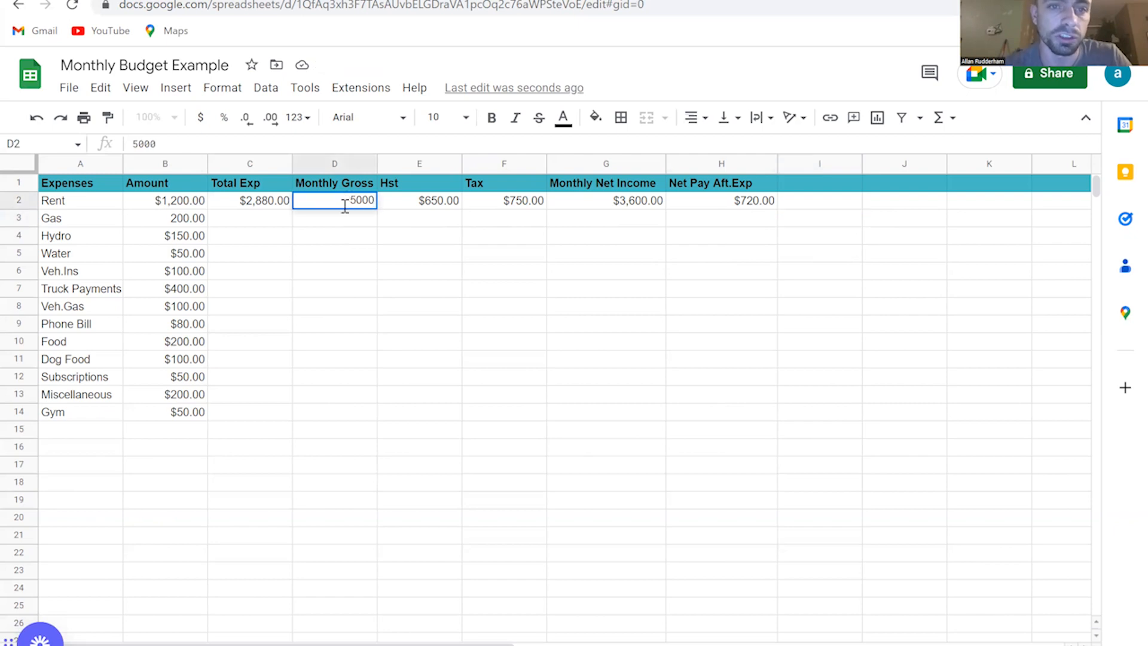
key("BackSpace")
key("BackSpace")
key("BackSpace")
key("BackSpace")
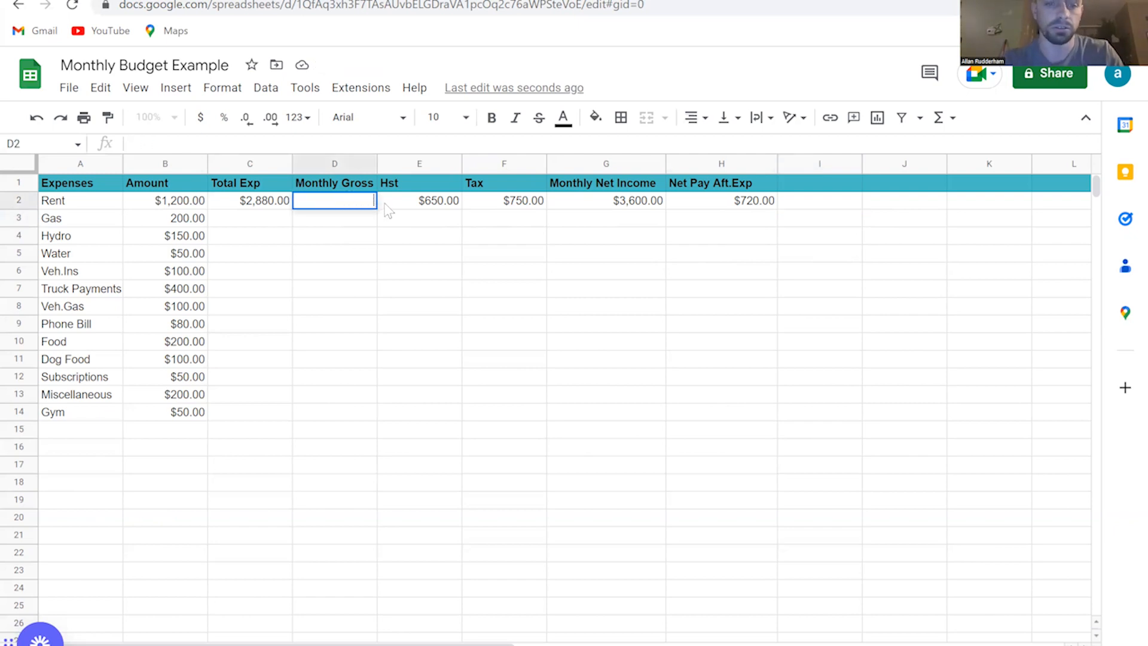
type("4000")
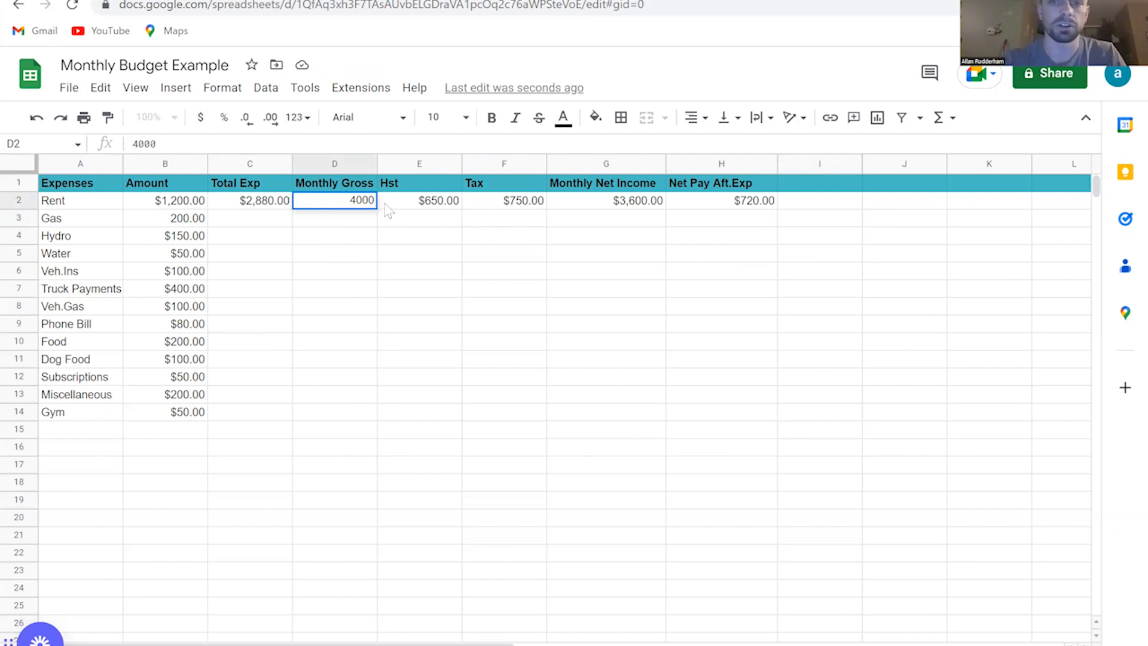
key("Return")
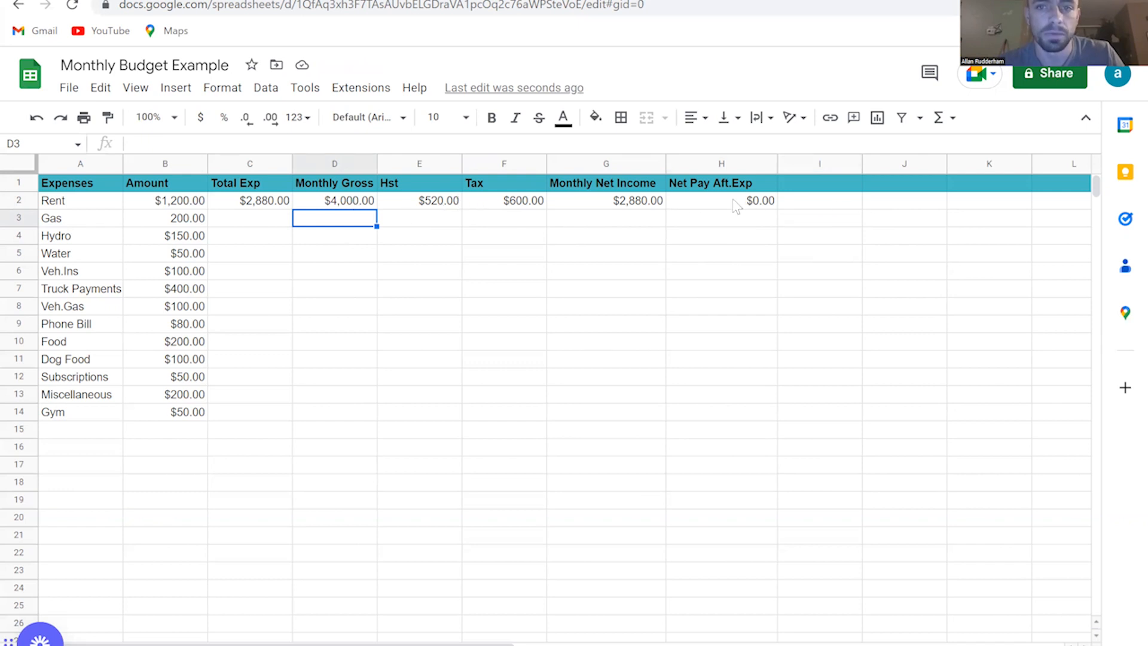
Set the Monthly Gross in D2 back to 5000 to compare the net pay after expenses
left_click(711, 204)
left_click(368, 205)
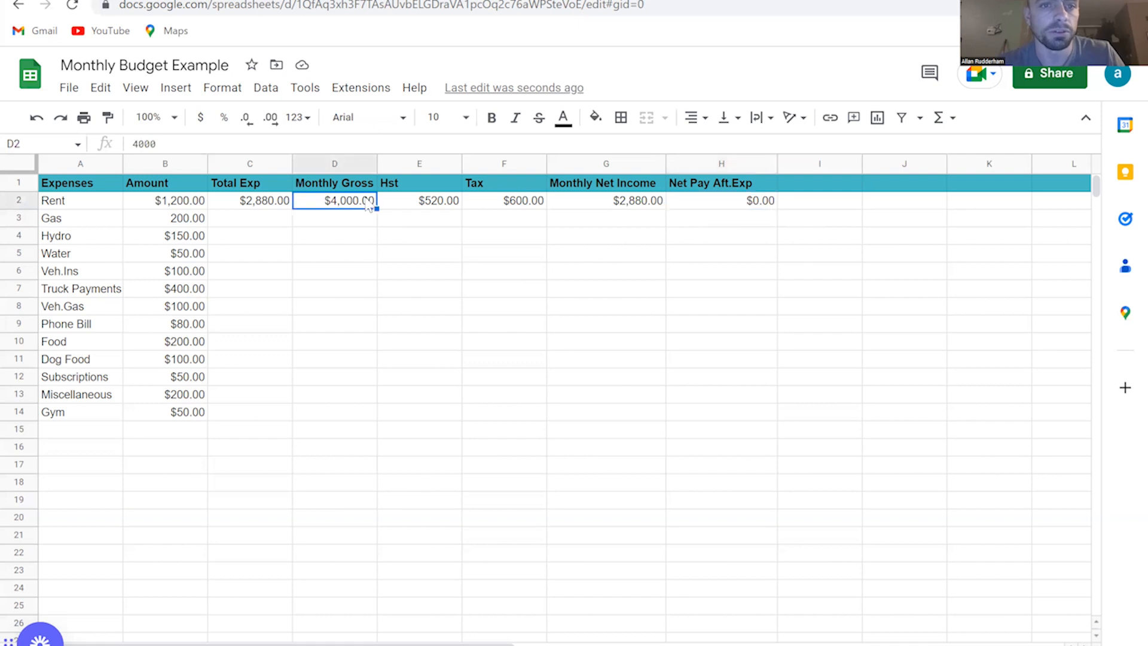
double_click(368, 203)
key("BackSpace")
key("BackSpace")
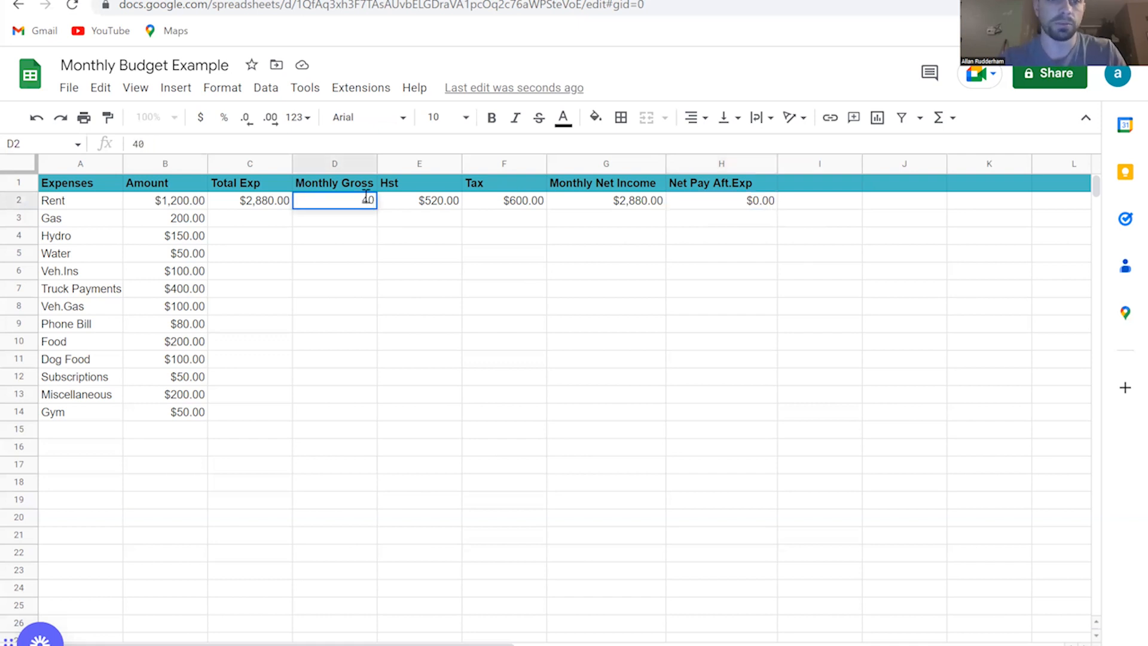
key("BackSpace")
key("BackSpace")
type("5000")
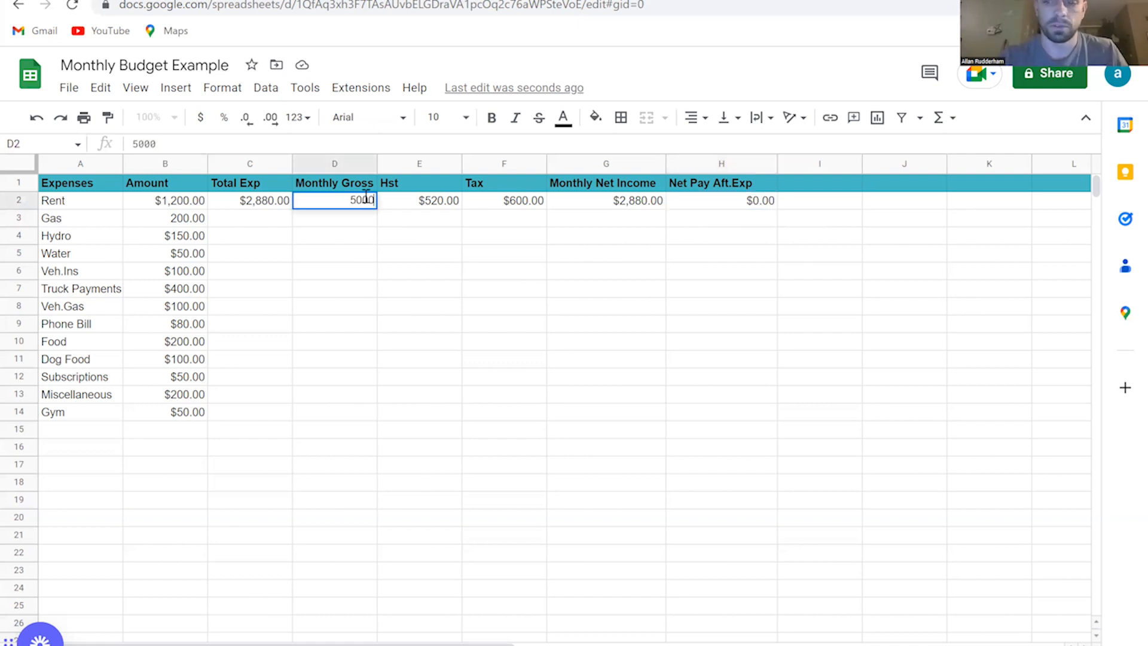
key("Return")
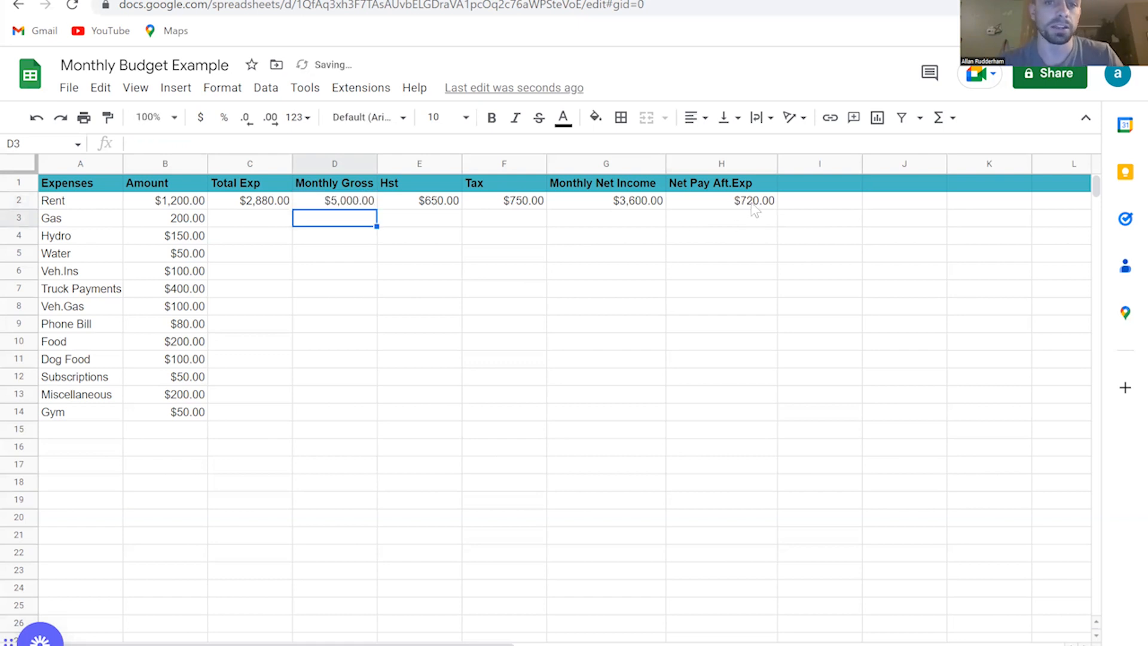
Try a Monthly Gross of 4,500 in D2 to recalculate the taxes and net pay
double_click(357, 202)
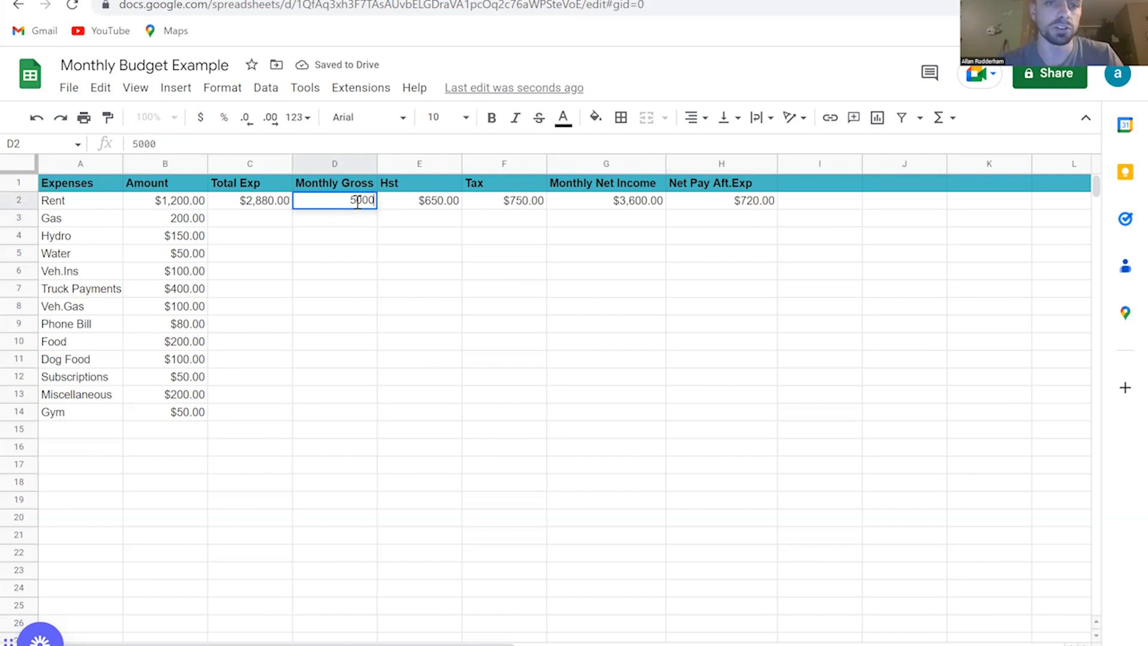
key("BackSpace")
key("BackSpace")
key("BackSpace")
key("BackSpace")
type("4")
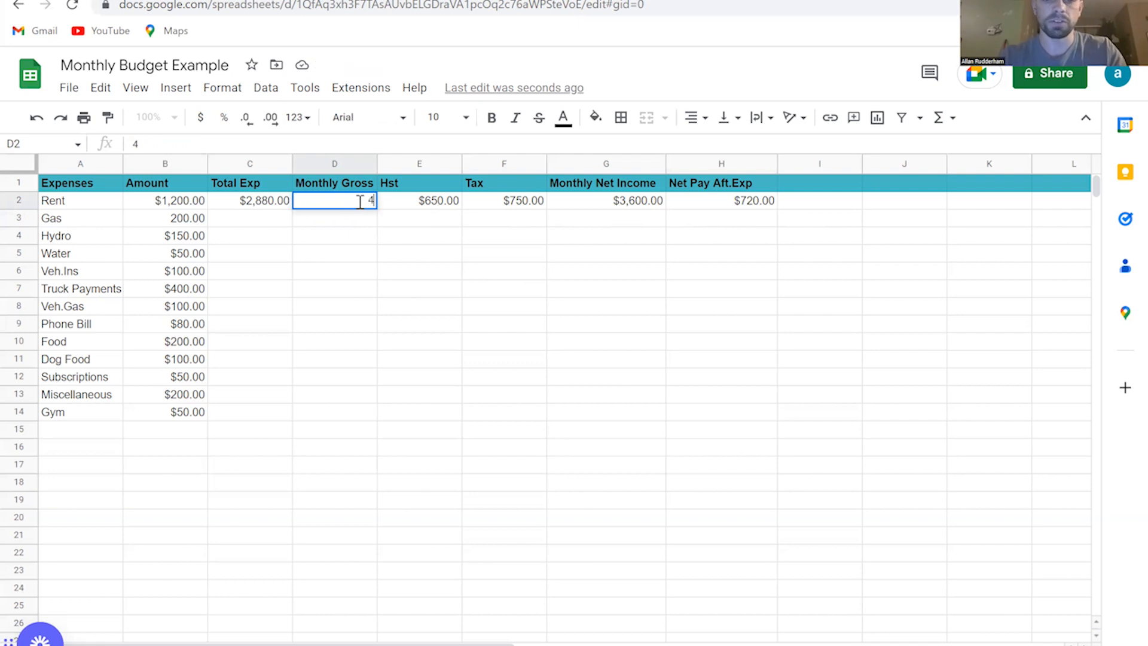
type(",500")
key("Return")
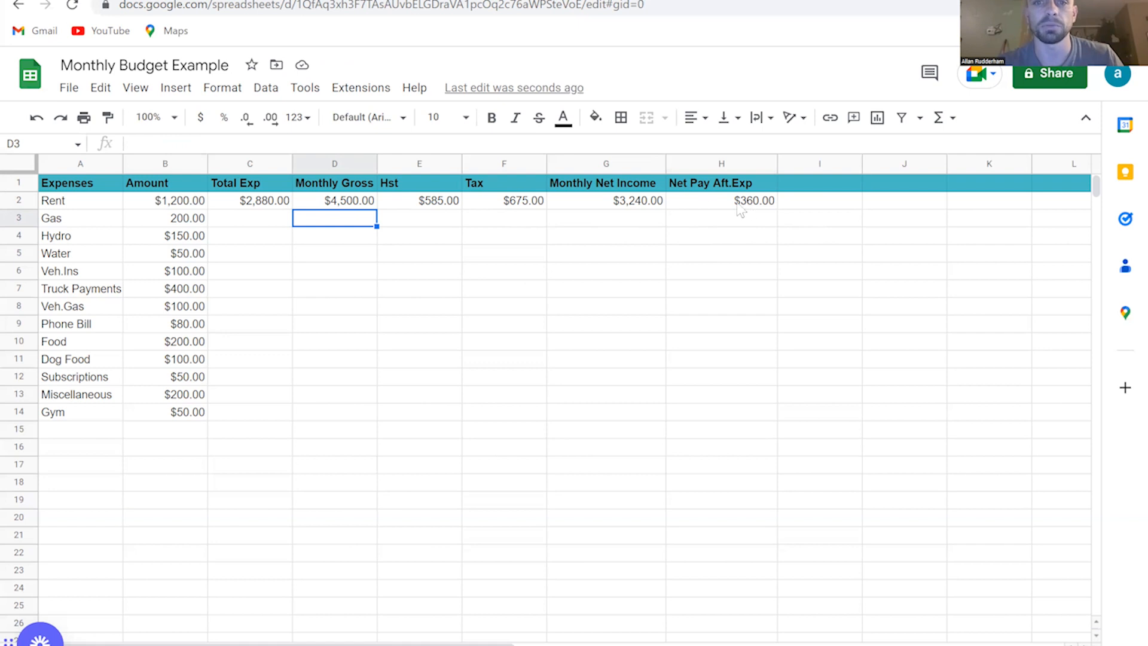
Replace the Monthly Gross in D2 with 4000 to check the net pay after expenses again
double_click(355, 203)
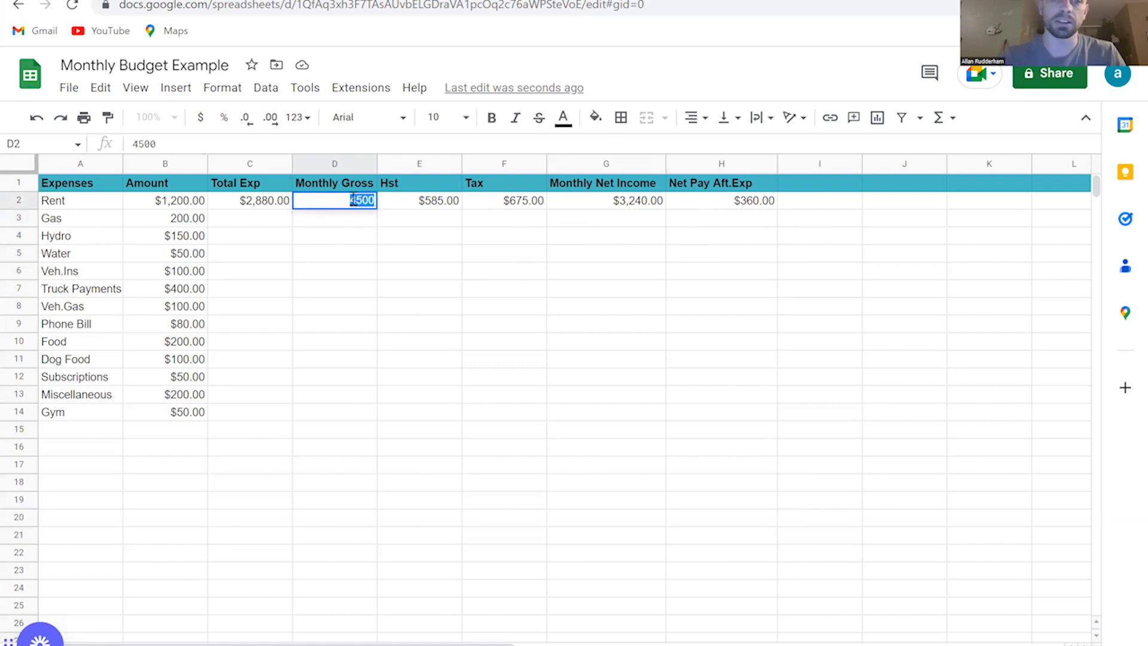
key("BackSpace")
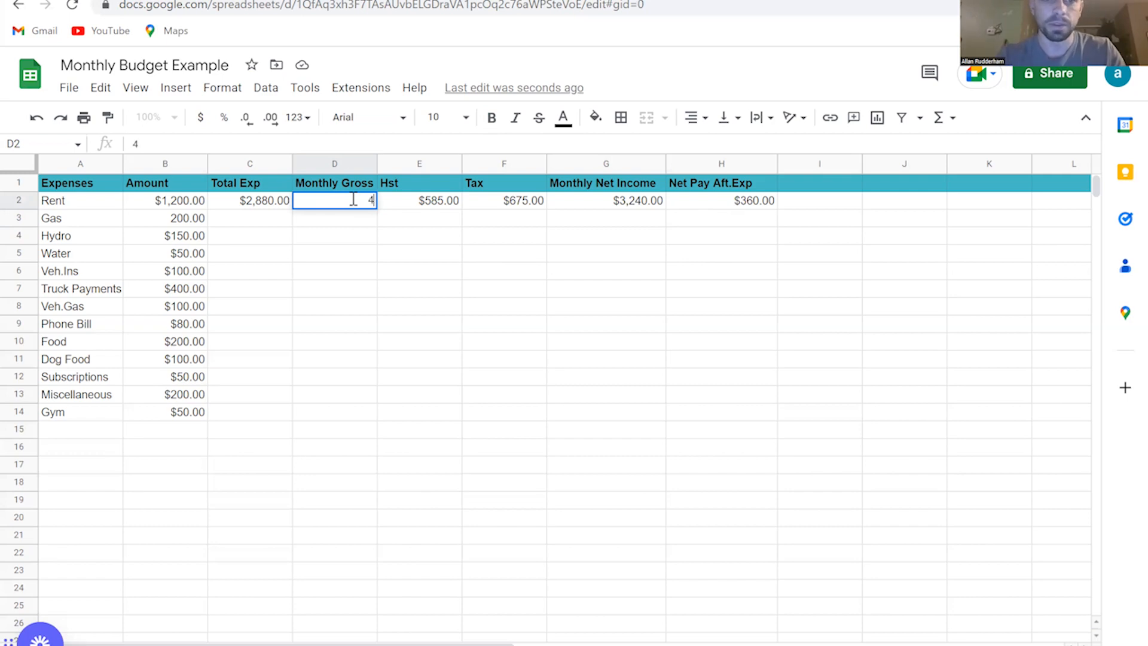
type("4000")
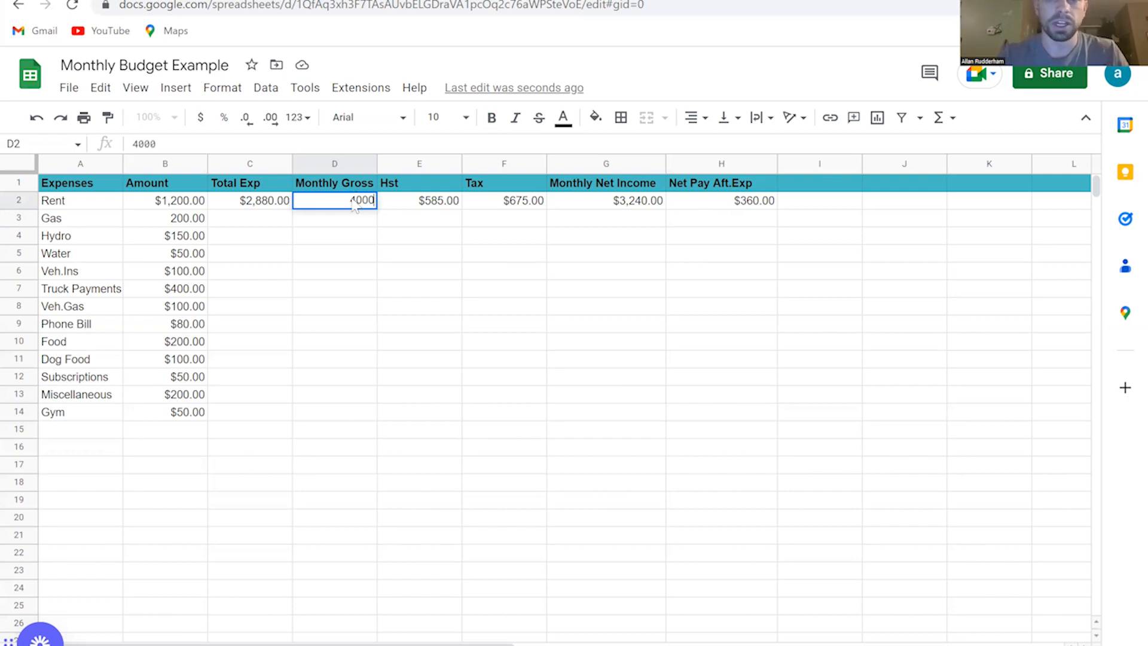
key("Return")
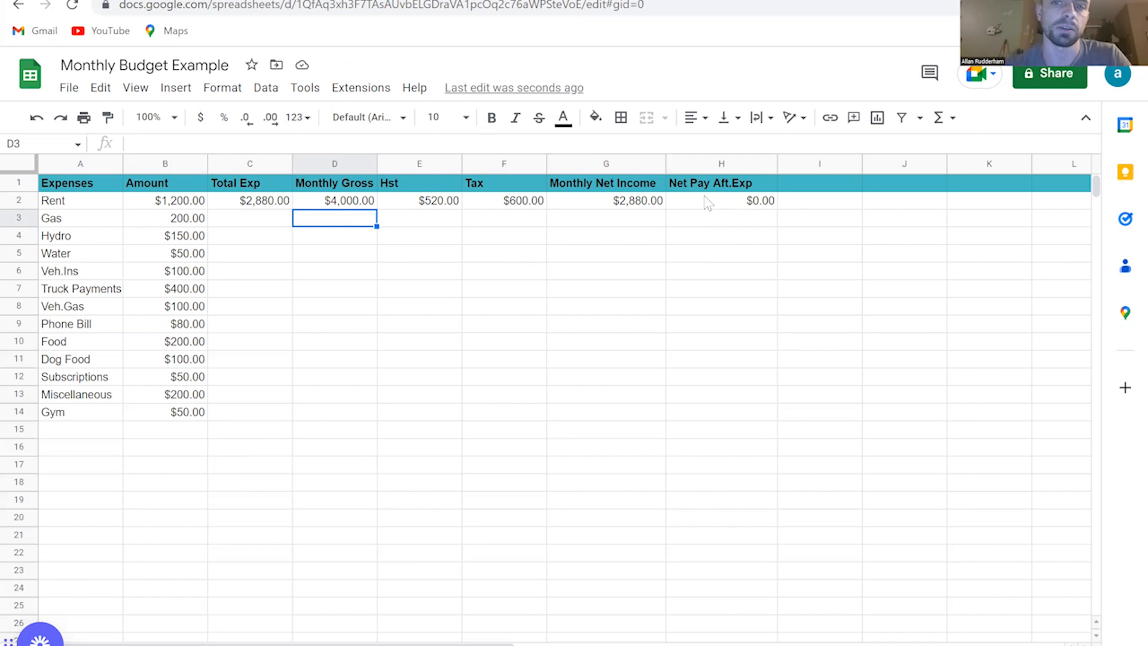
Set the Monthly Gross in D2 to 4500 and leave the cell
double_click(351, 202)
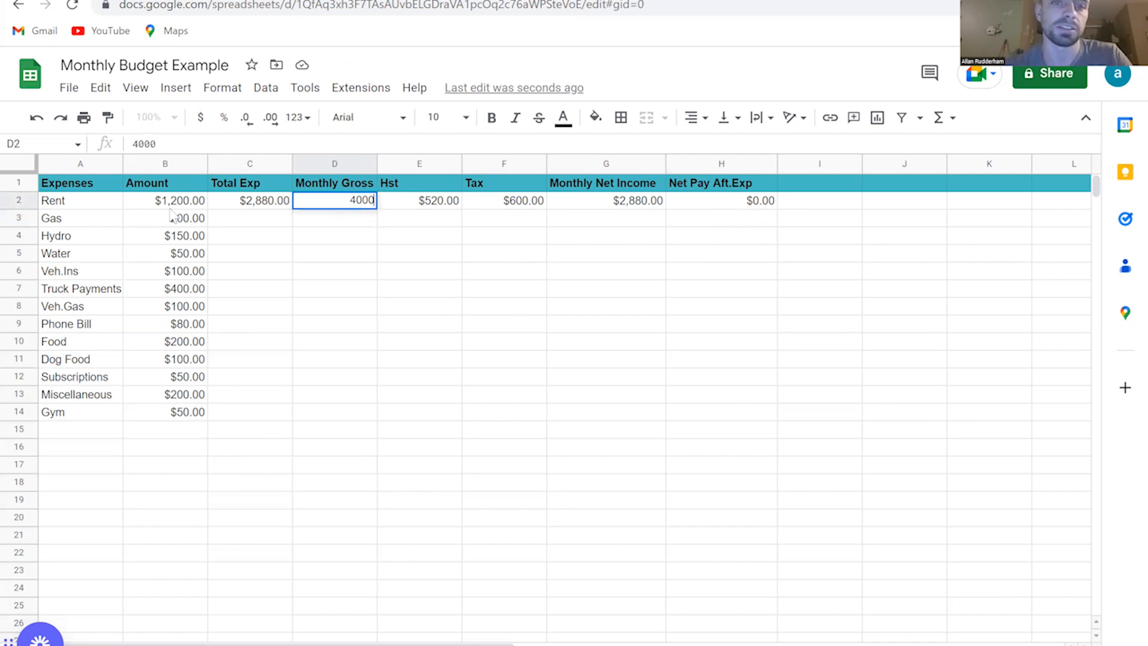
key("BackSpace")
key("BackSpace")
key("BackSpace")
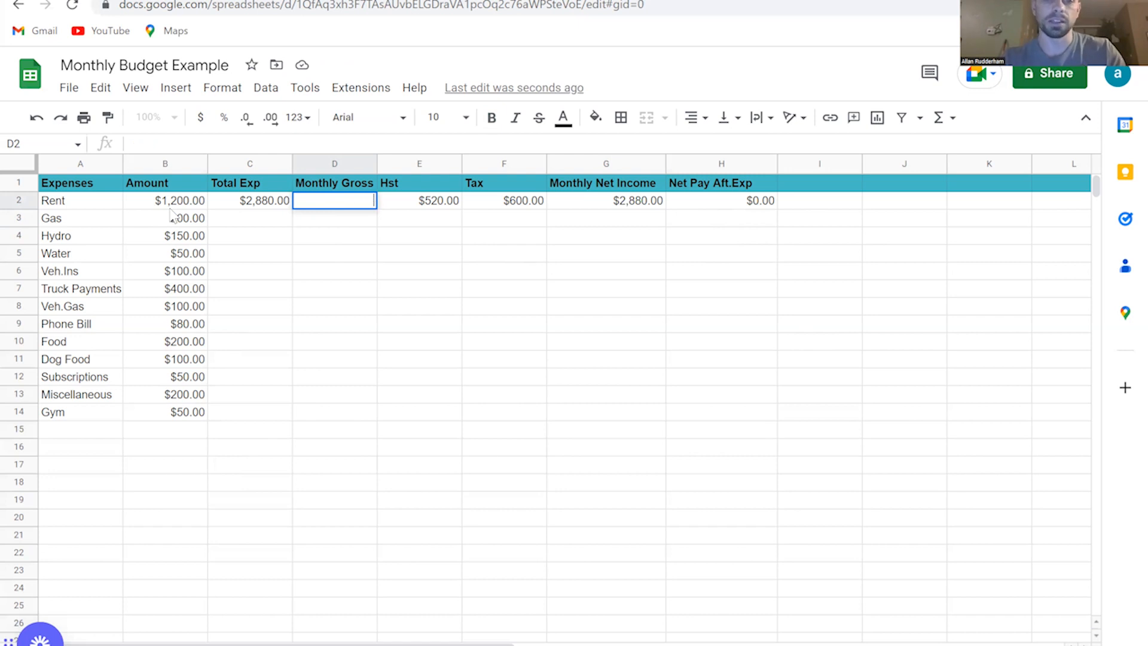
type("4500")
key("Return")
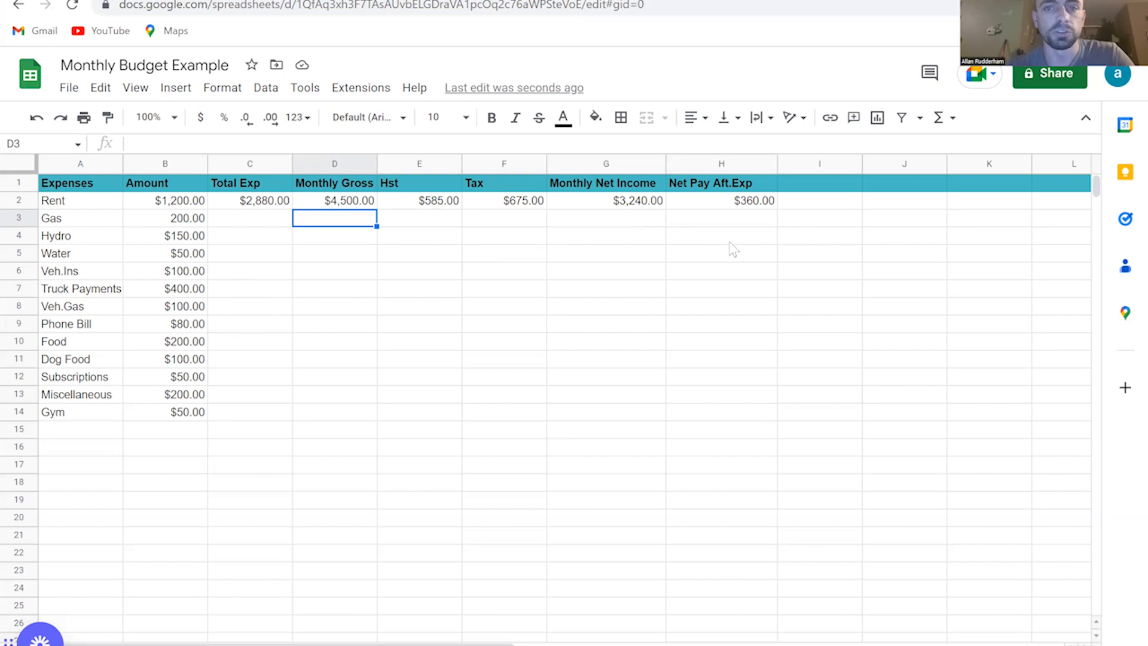
left_click(419, 275)
left_click(331, 310)
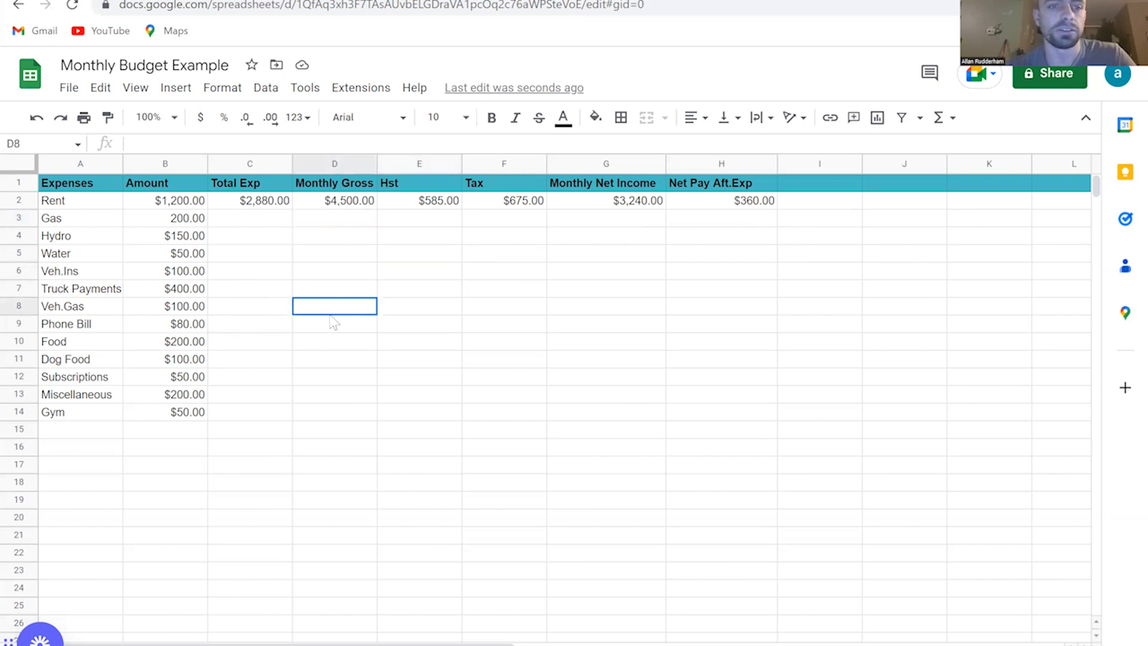
Set the Monthly Gross in D2 to 4,000 to recalculate the taxes and net pay
triple_click(332, 200)
type("4")
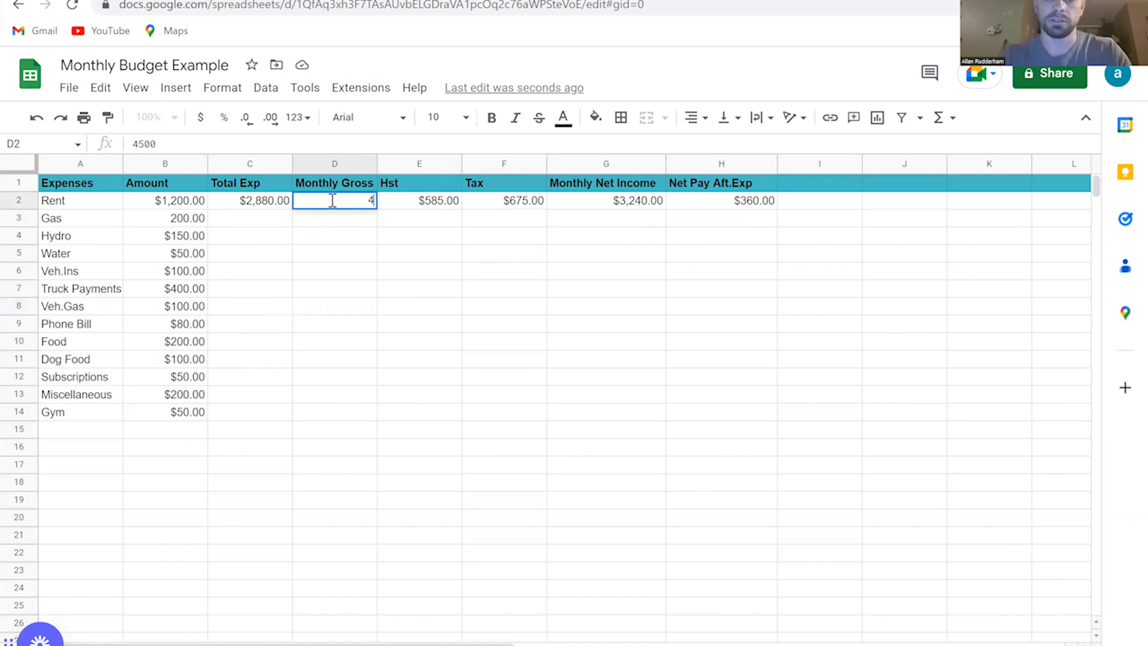
type(",000")
key("Return")
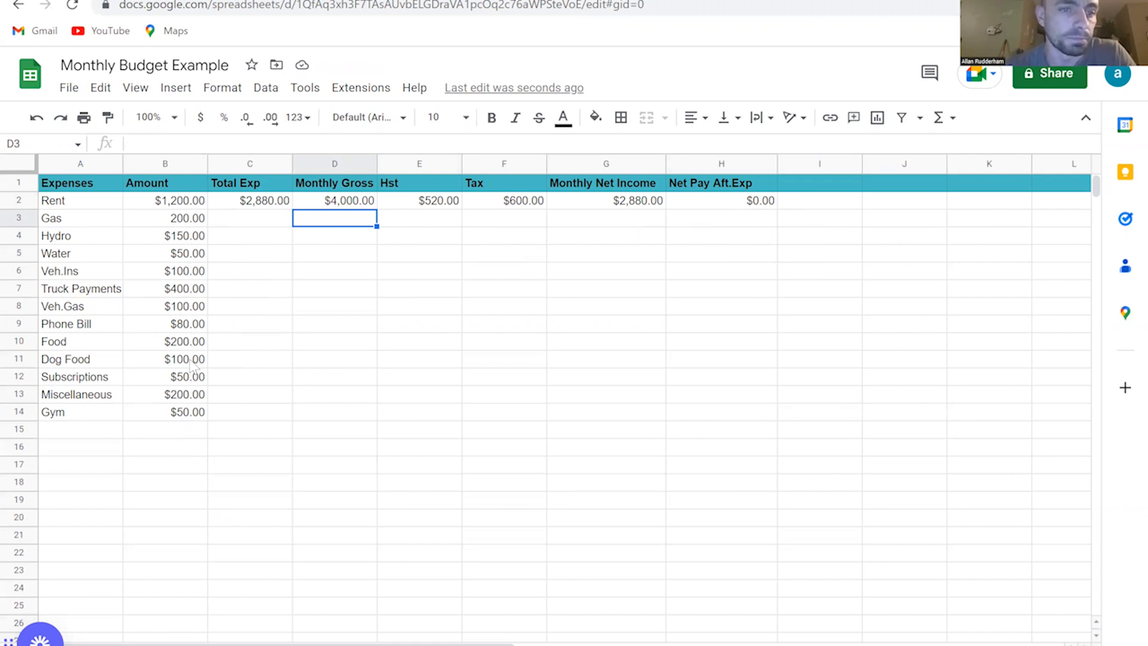
Reduce the Subscriptions amount in B12 to 25
double_click(185, 377)
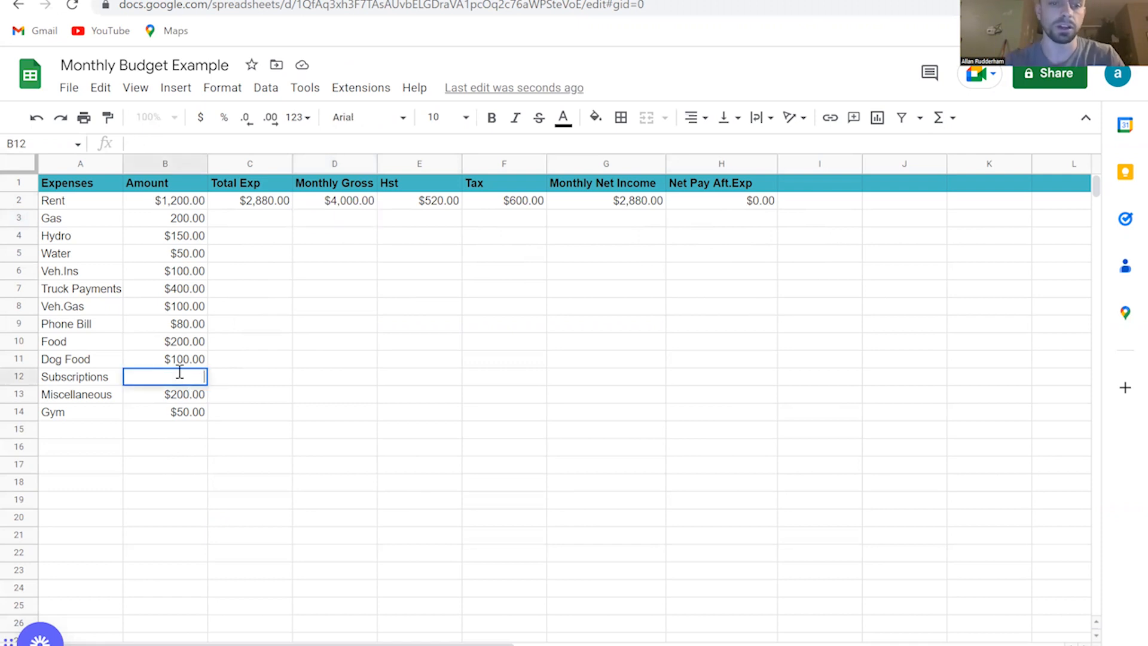
type("25")
key("Return")
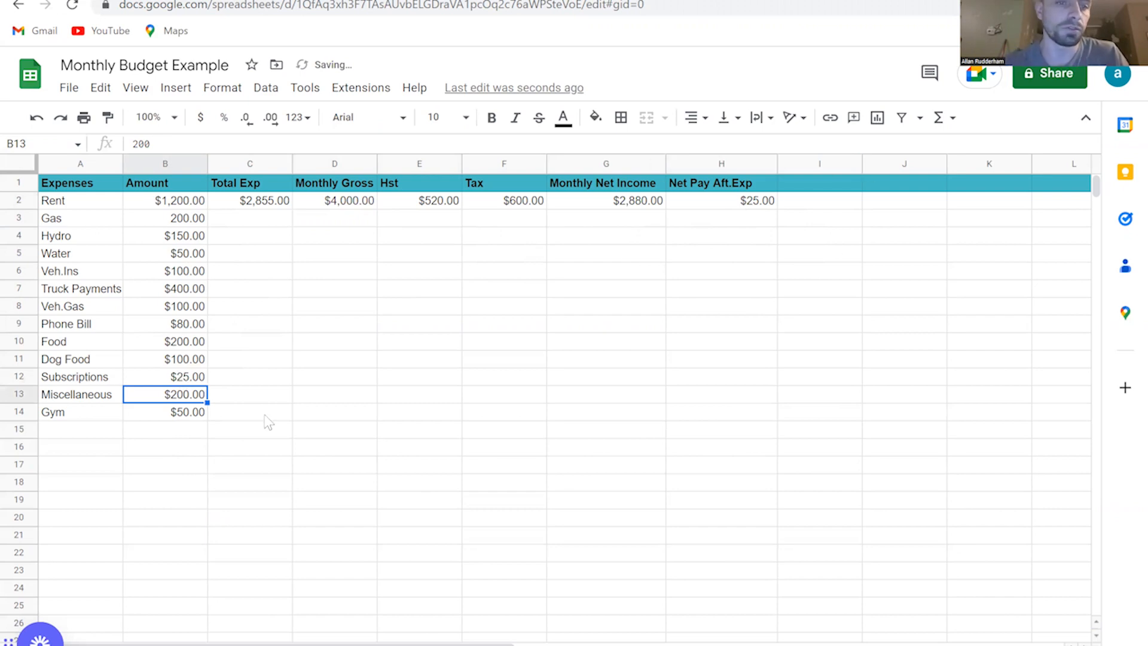
Reduce the Miscellaneous amount in B13 to 100, leaving the Gym amount as it is
double_click(184, 412)
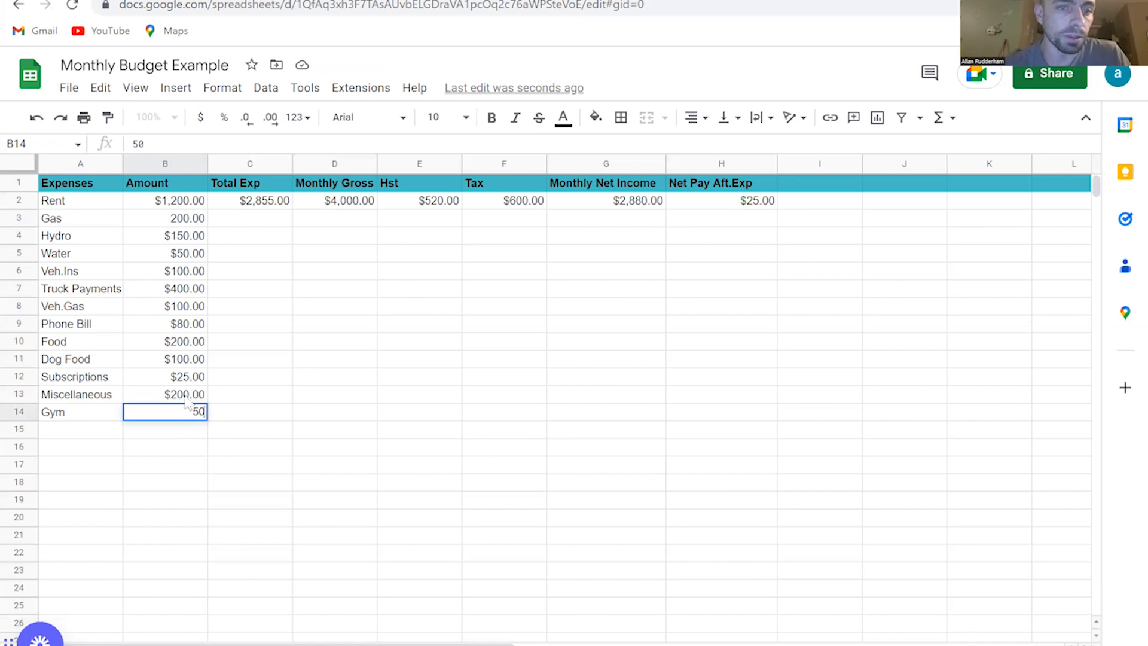
left_click_drag(190, 381, 191, 392)
double_click(190, 394)
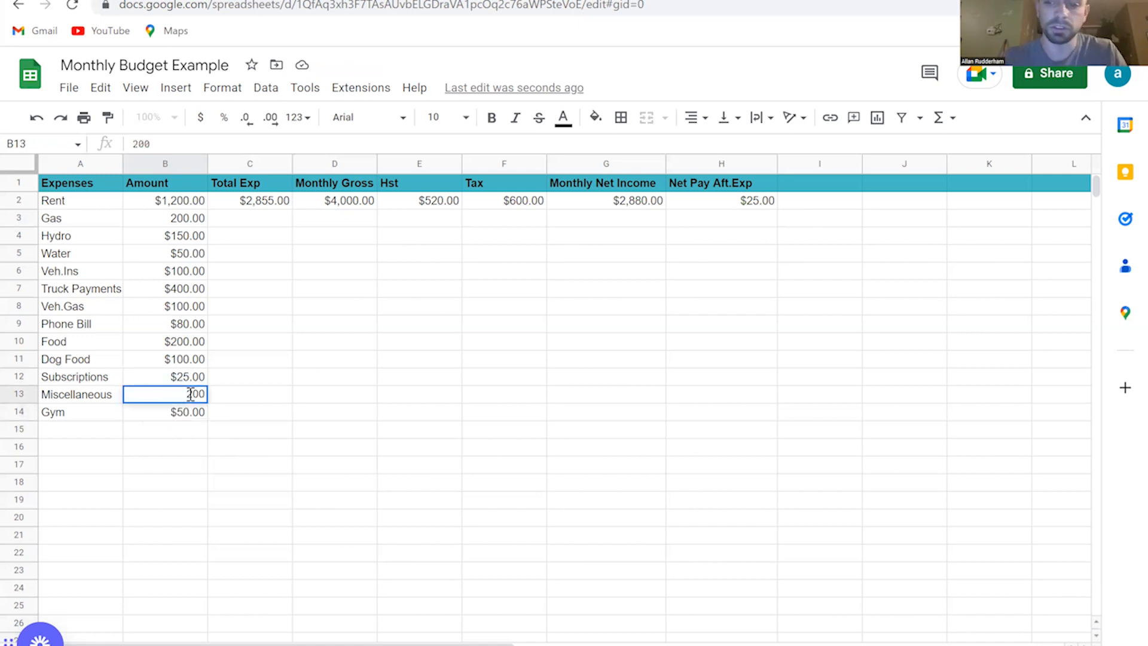
type("100")
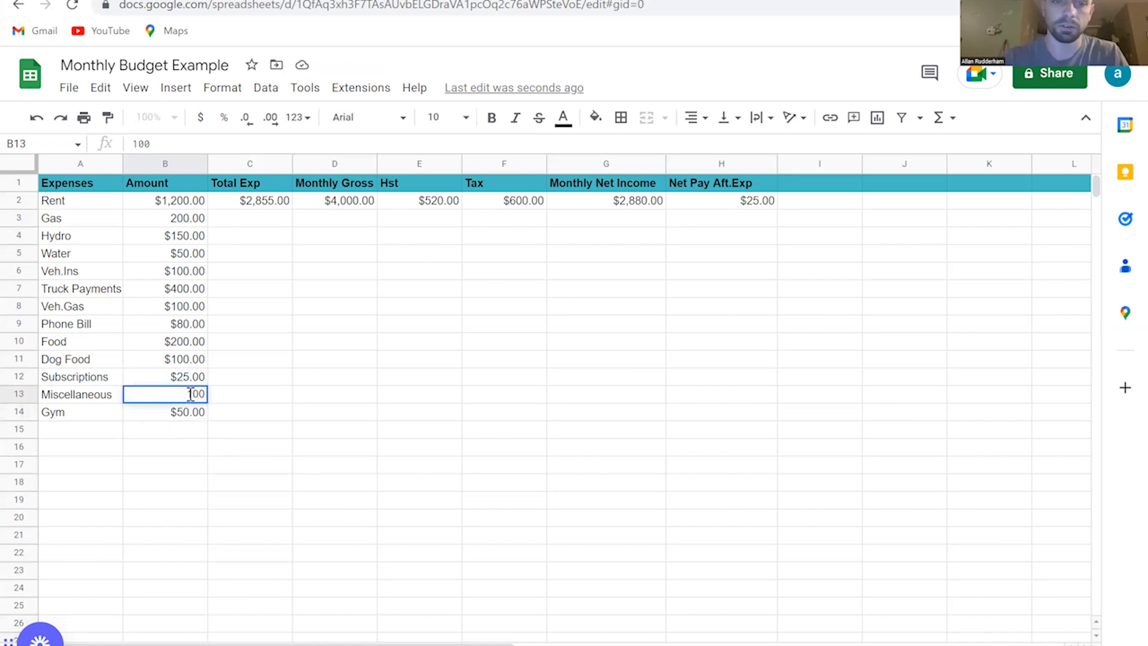
key("Return")
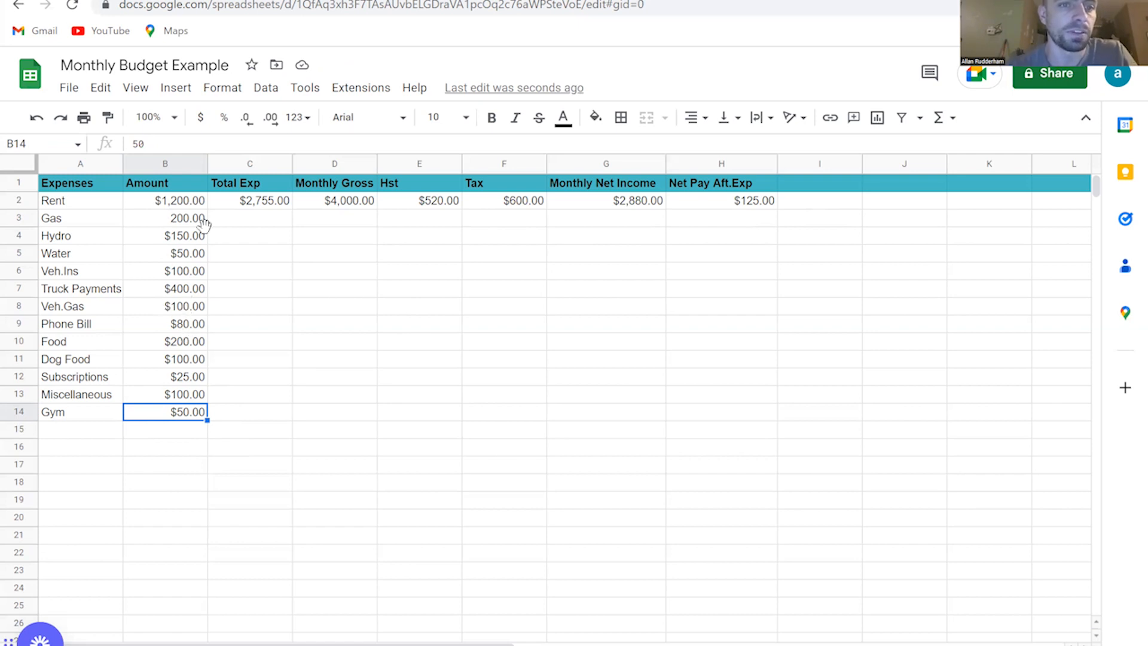
Review the individual expense amounts in column B against the Monthly Net Income and Net Pay Aft.Exp figures
left_click_drag(200, 222, 200, 240)
left_click(180, 272)
left_click(180, 291)
left_click(179, 308)
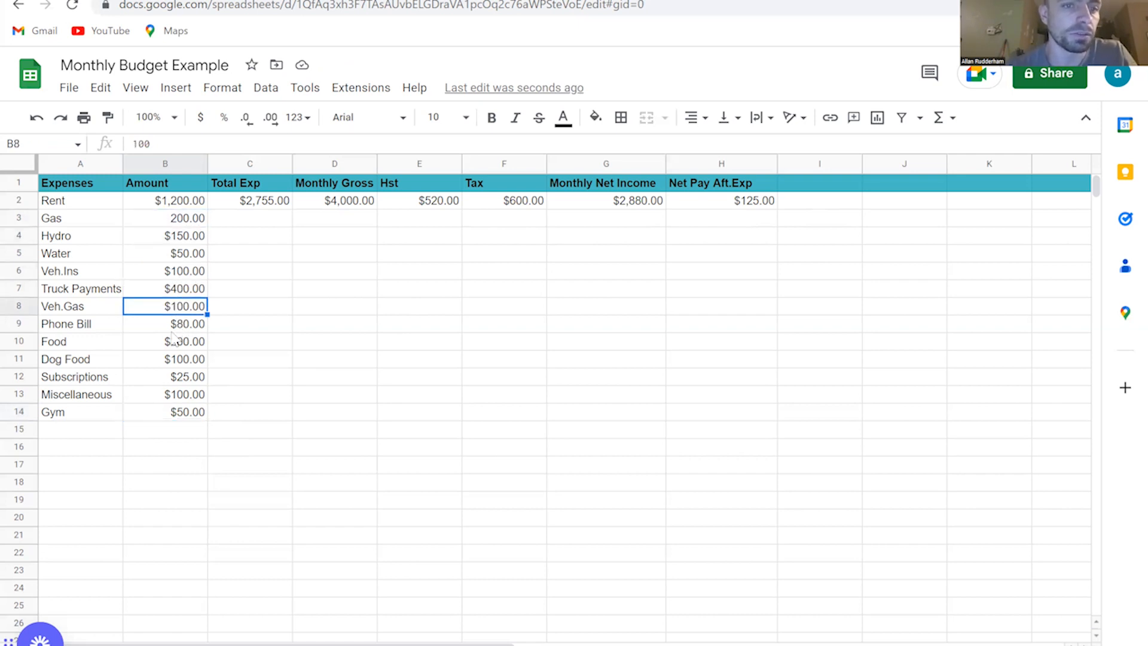
left_click(173, 342)
left_click(170, 326)
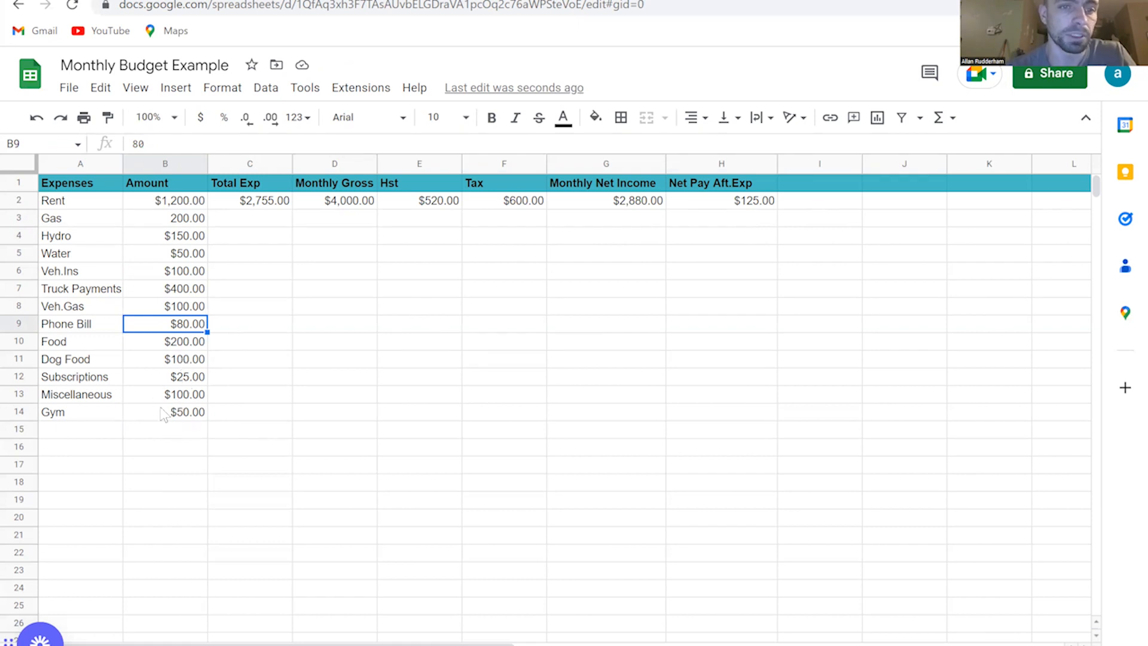
left_click(632, 274)
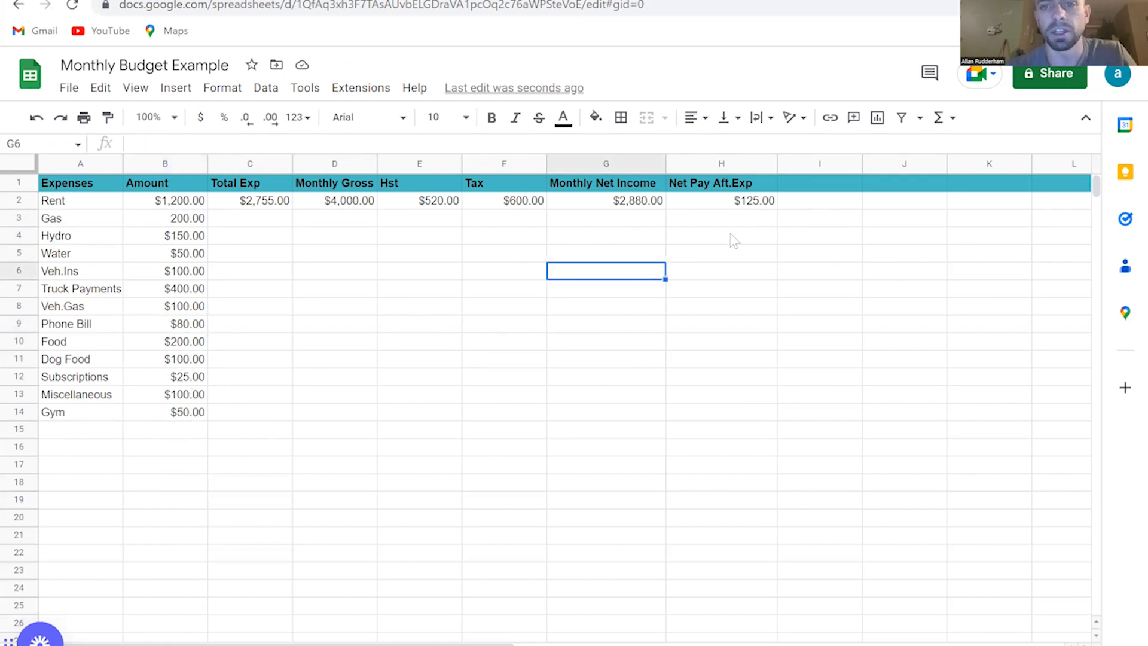
left_click(732, 236)
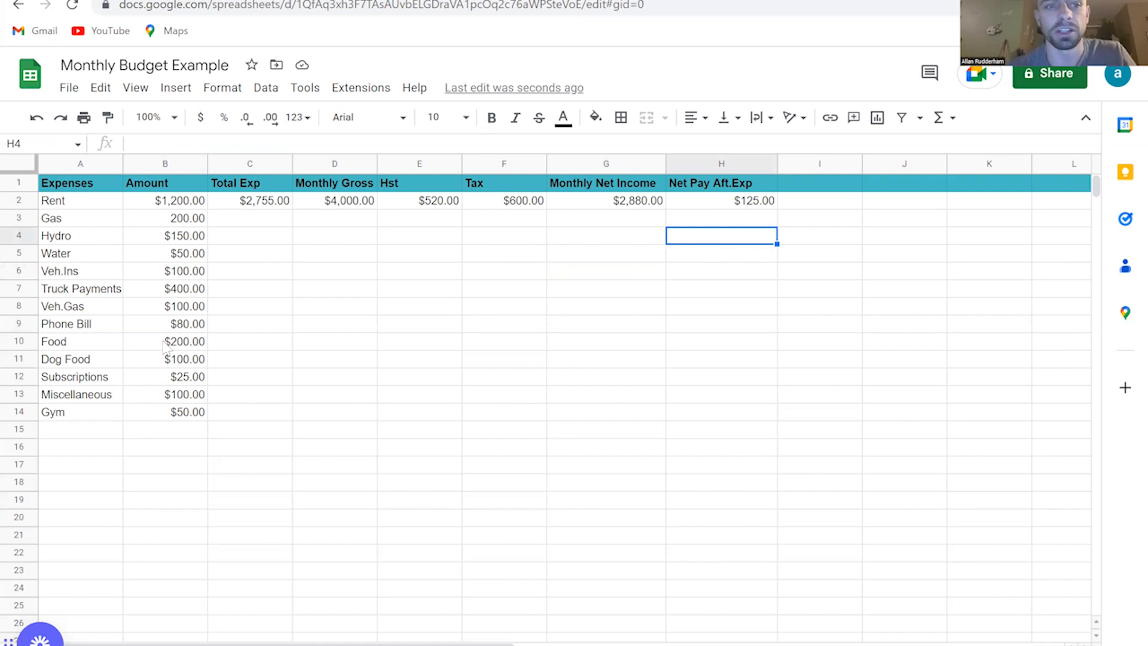